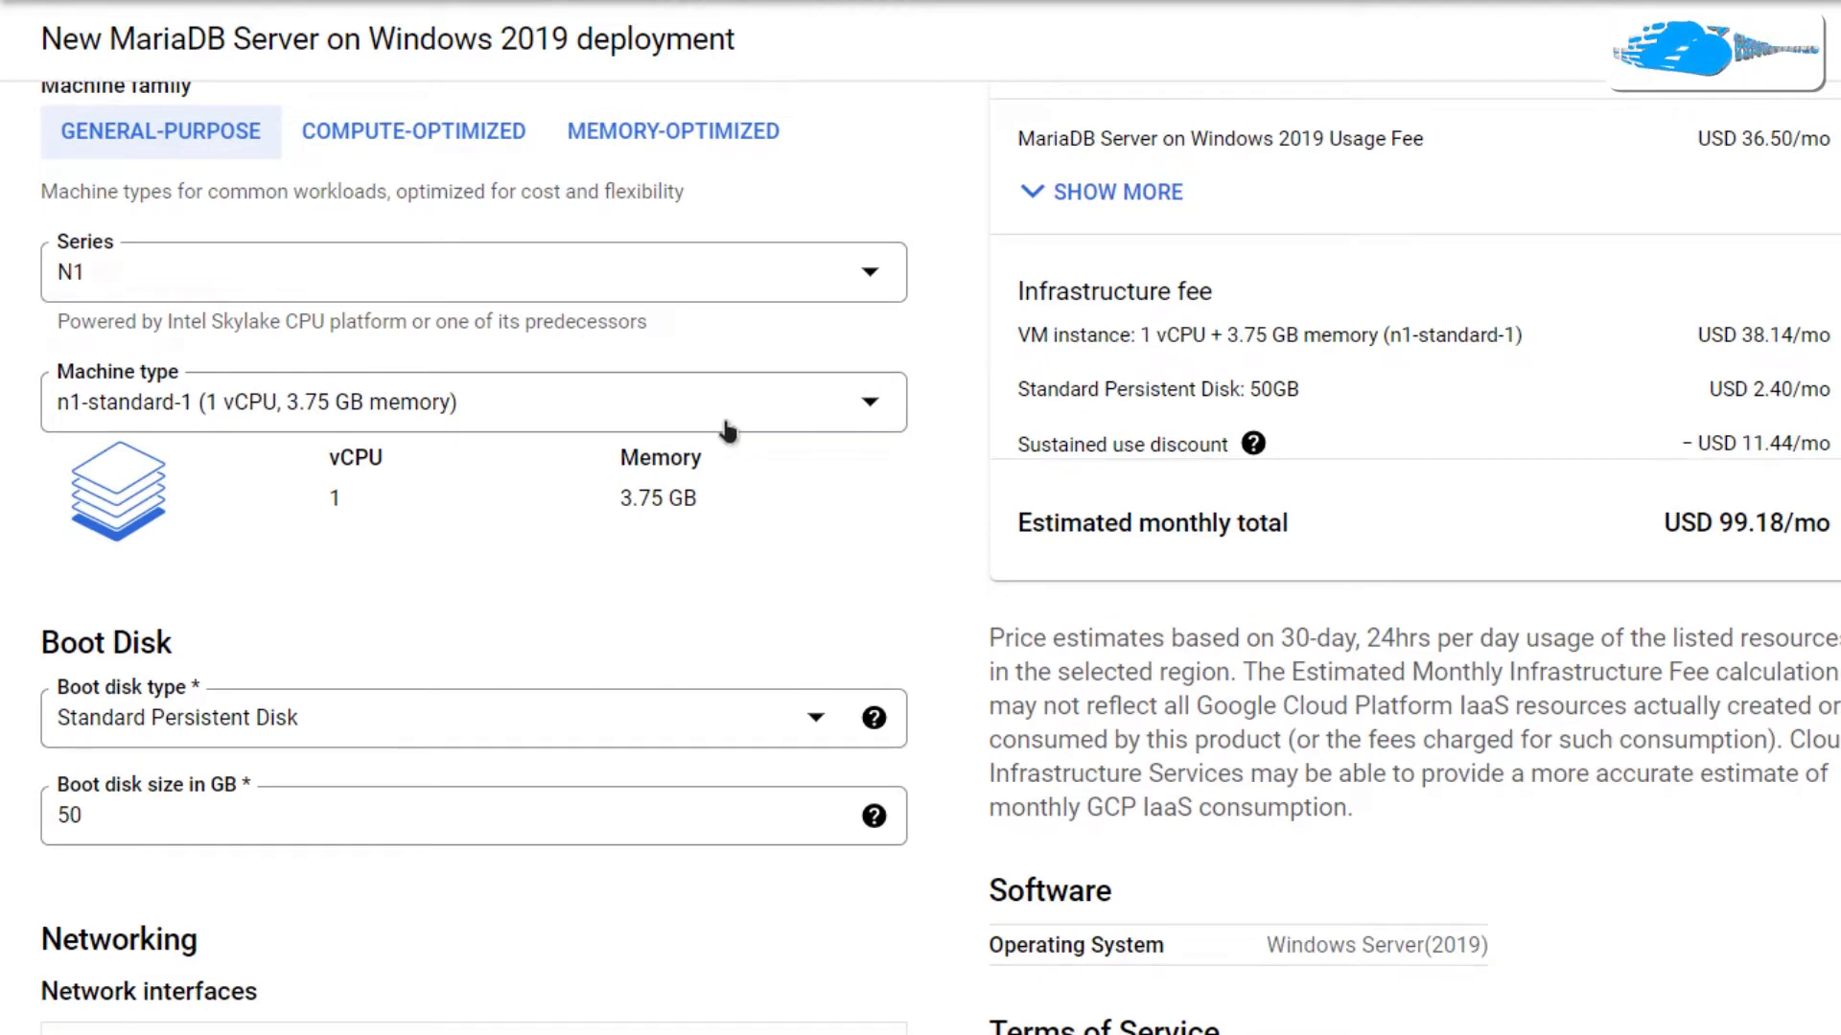
- Accept the Marketplace terms of service and deploy MariaDB Server on Windows 2019 with TCP port 3306 traffic allowed
scroll(727, 456, down, 3)
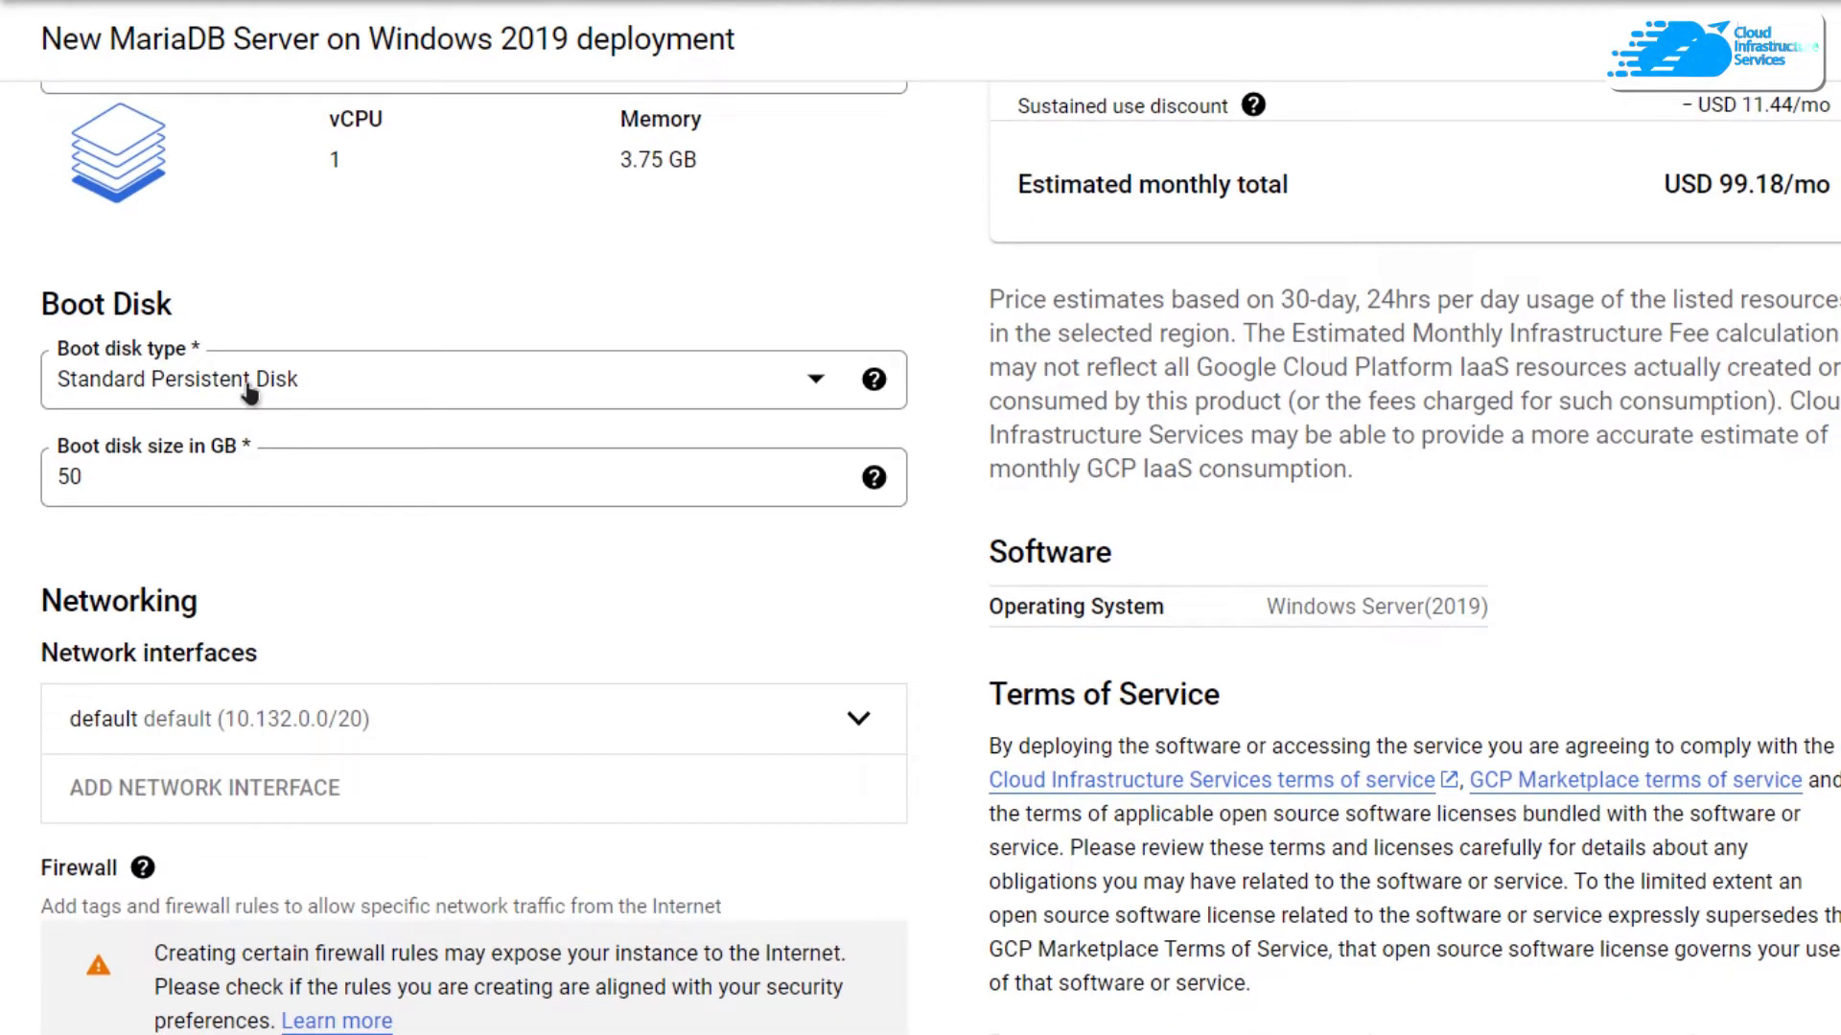
scroll(526, 550, down, 2)
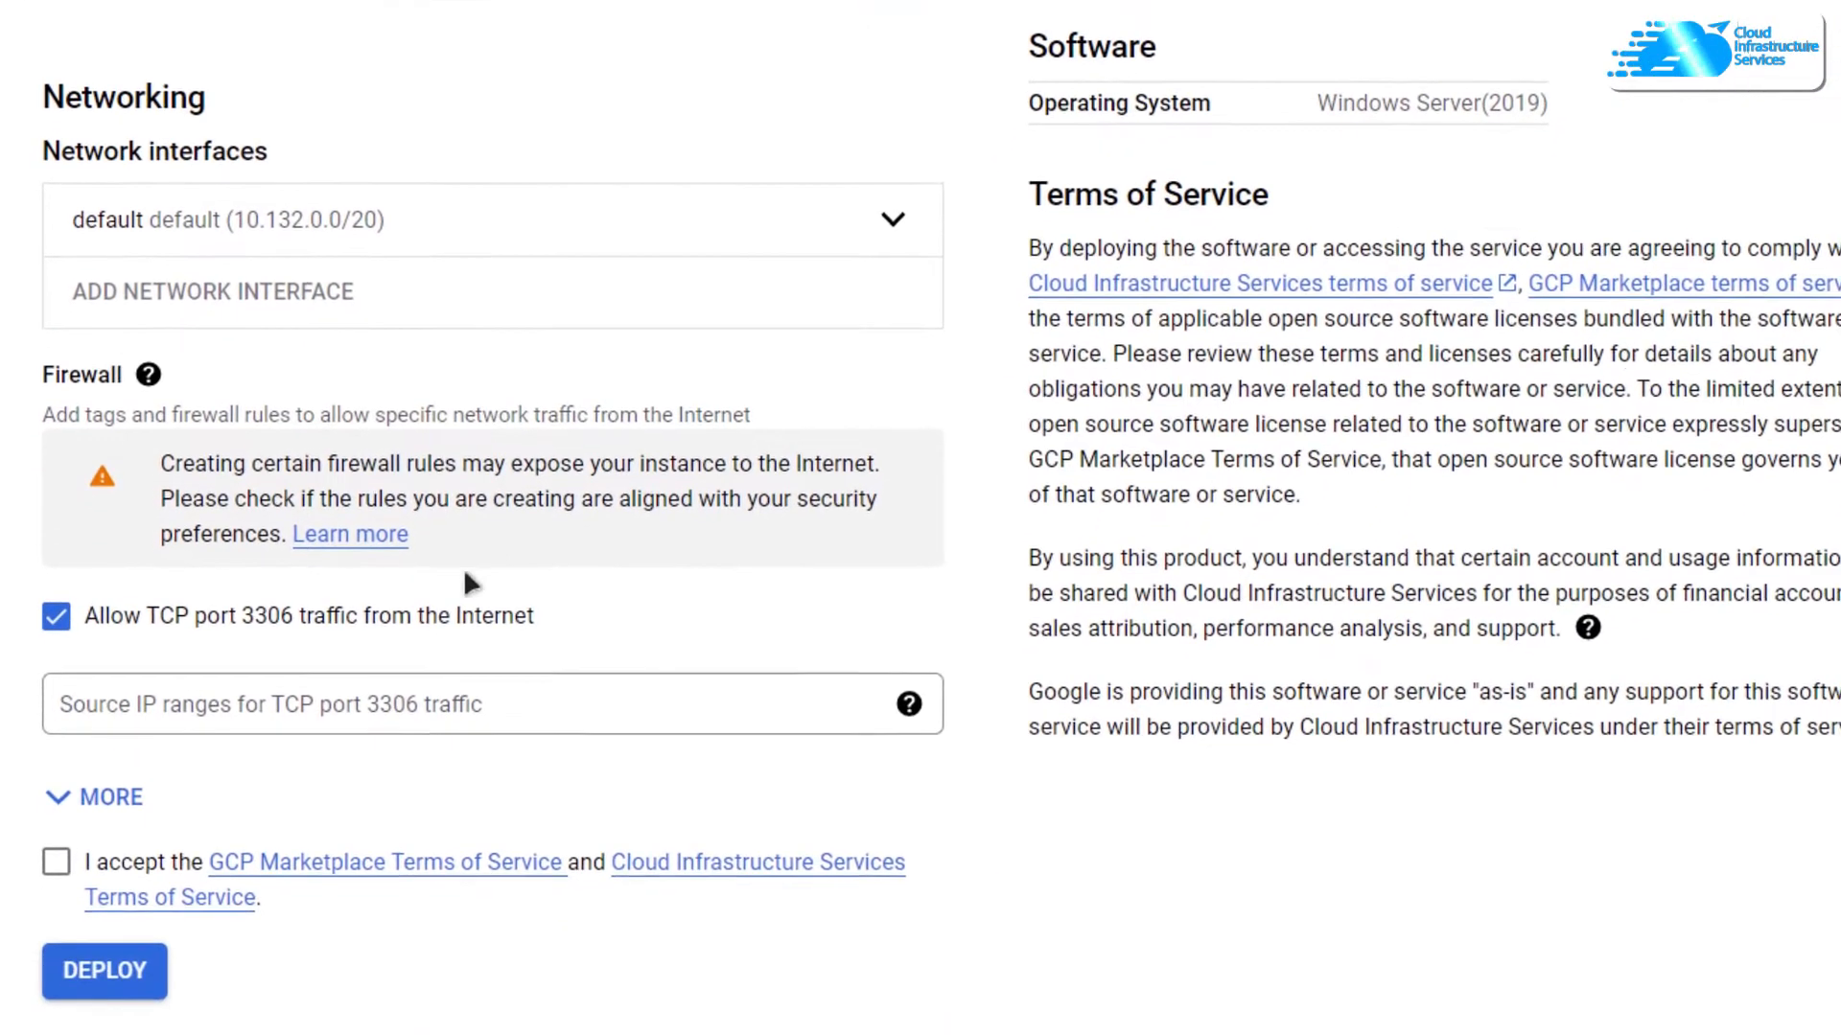
click(56, 861)
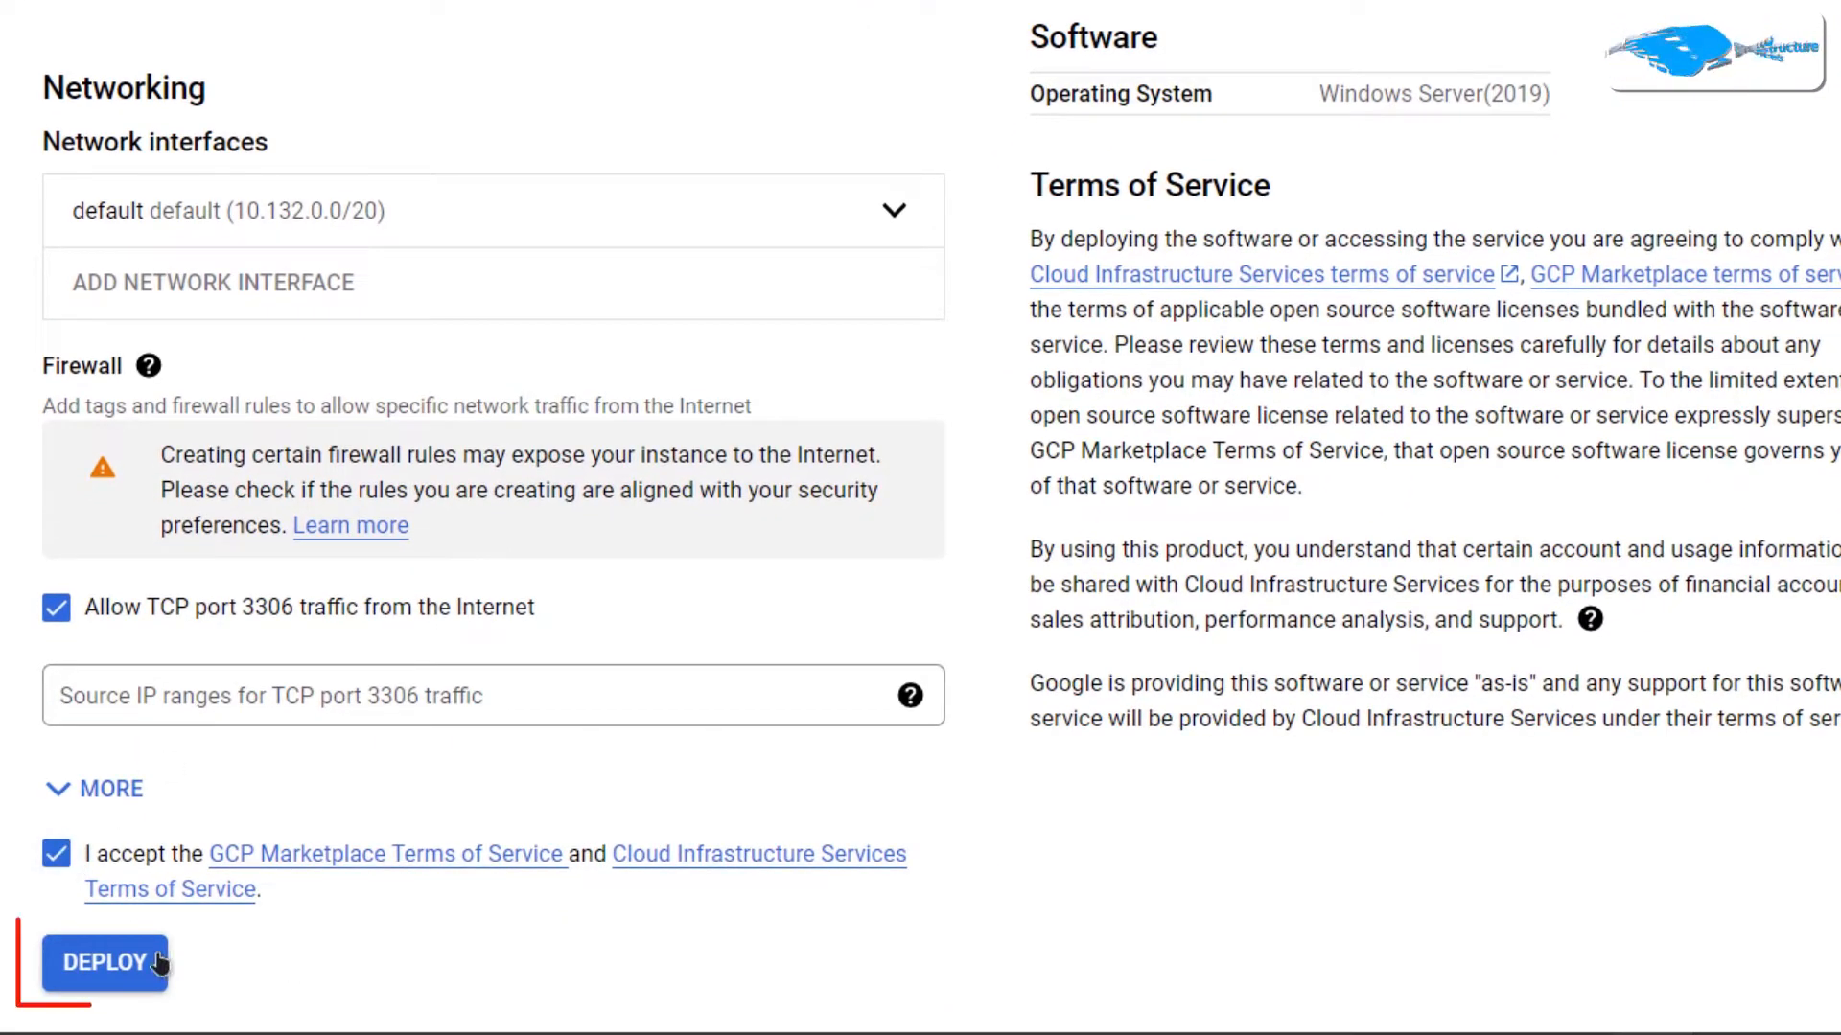
click(105, 961)
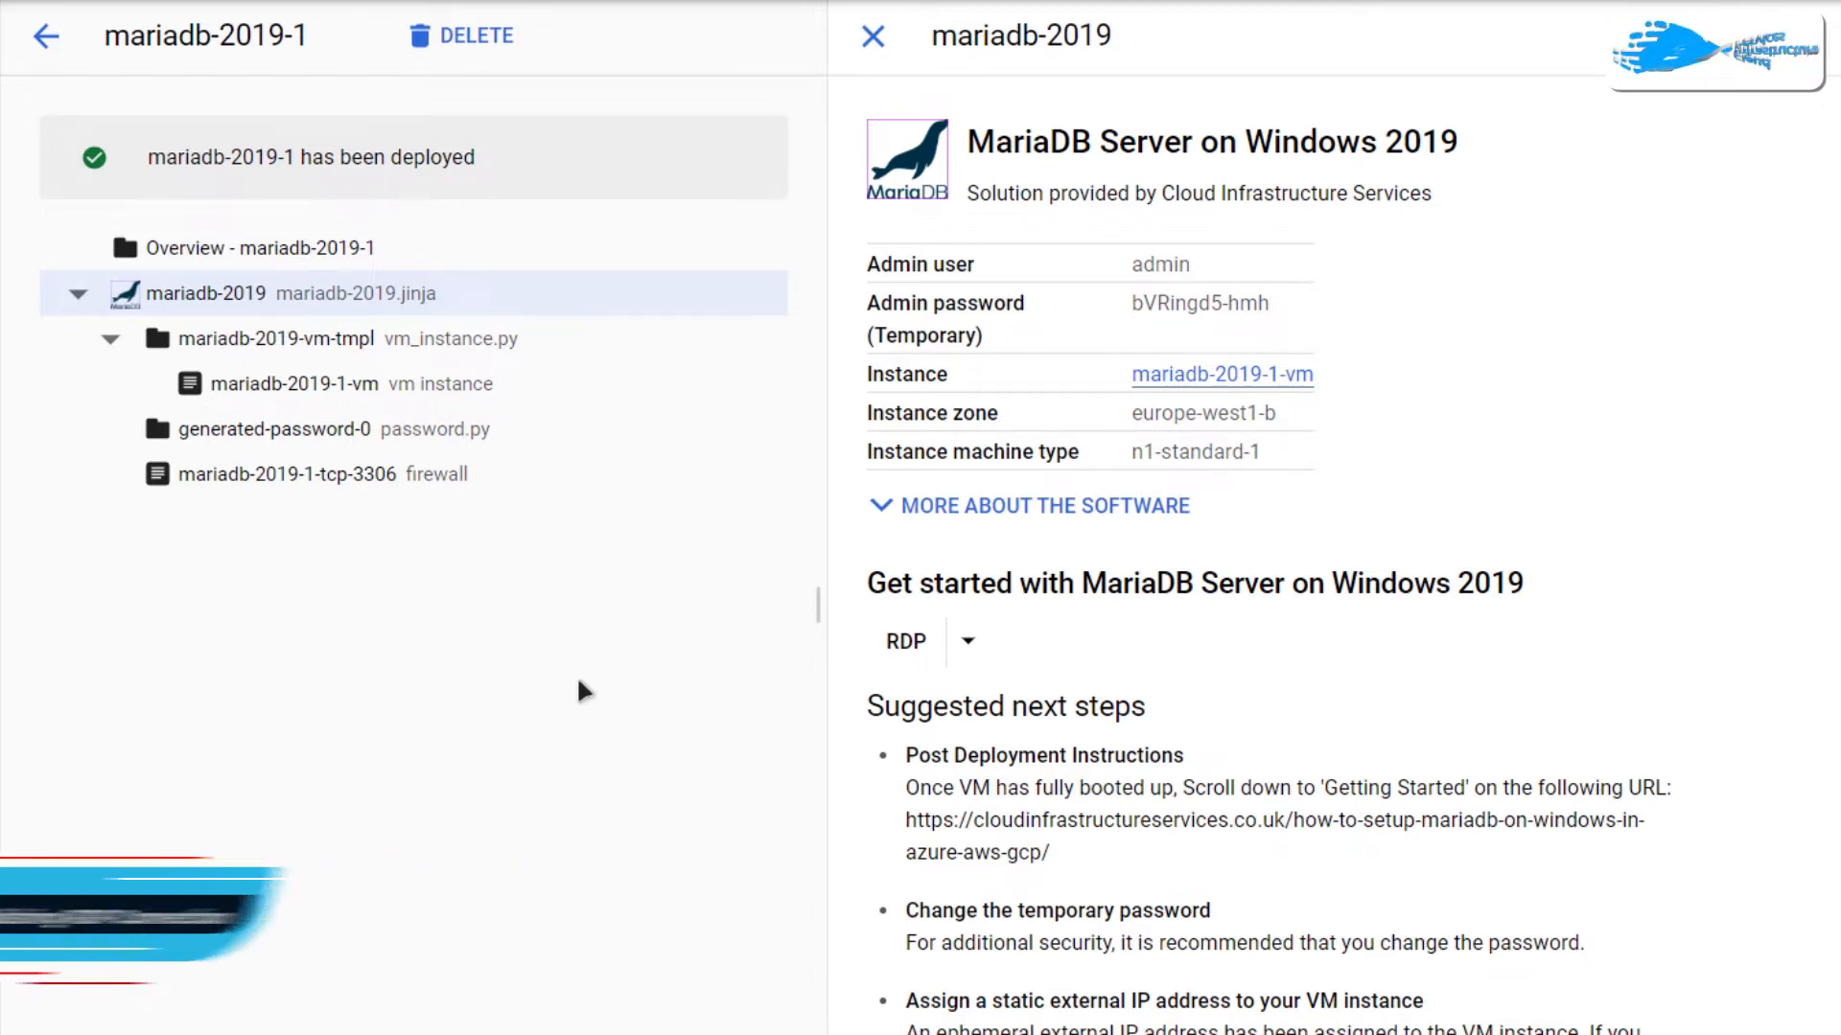
- Set a new Windows password on the deployed VM for the username cisadmin and copy the generated password
click(970, 648)
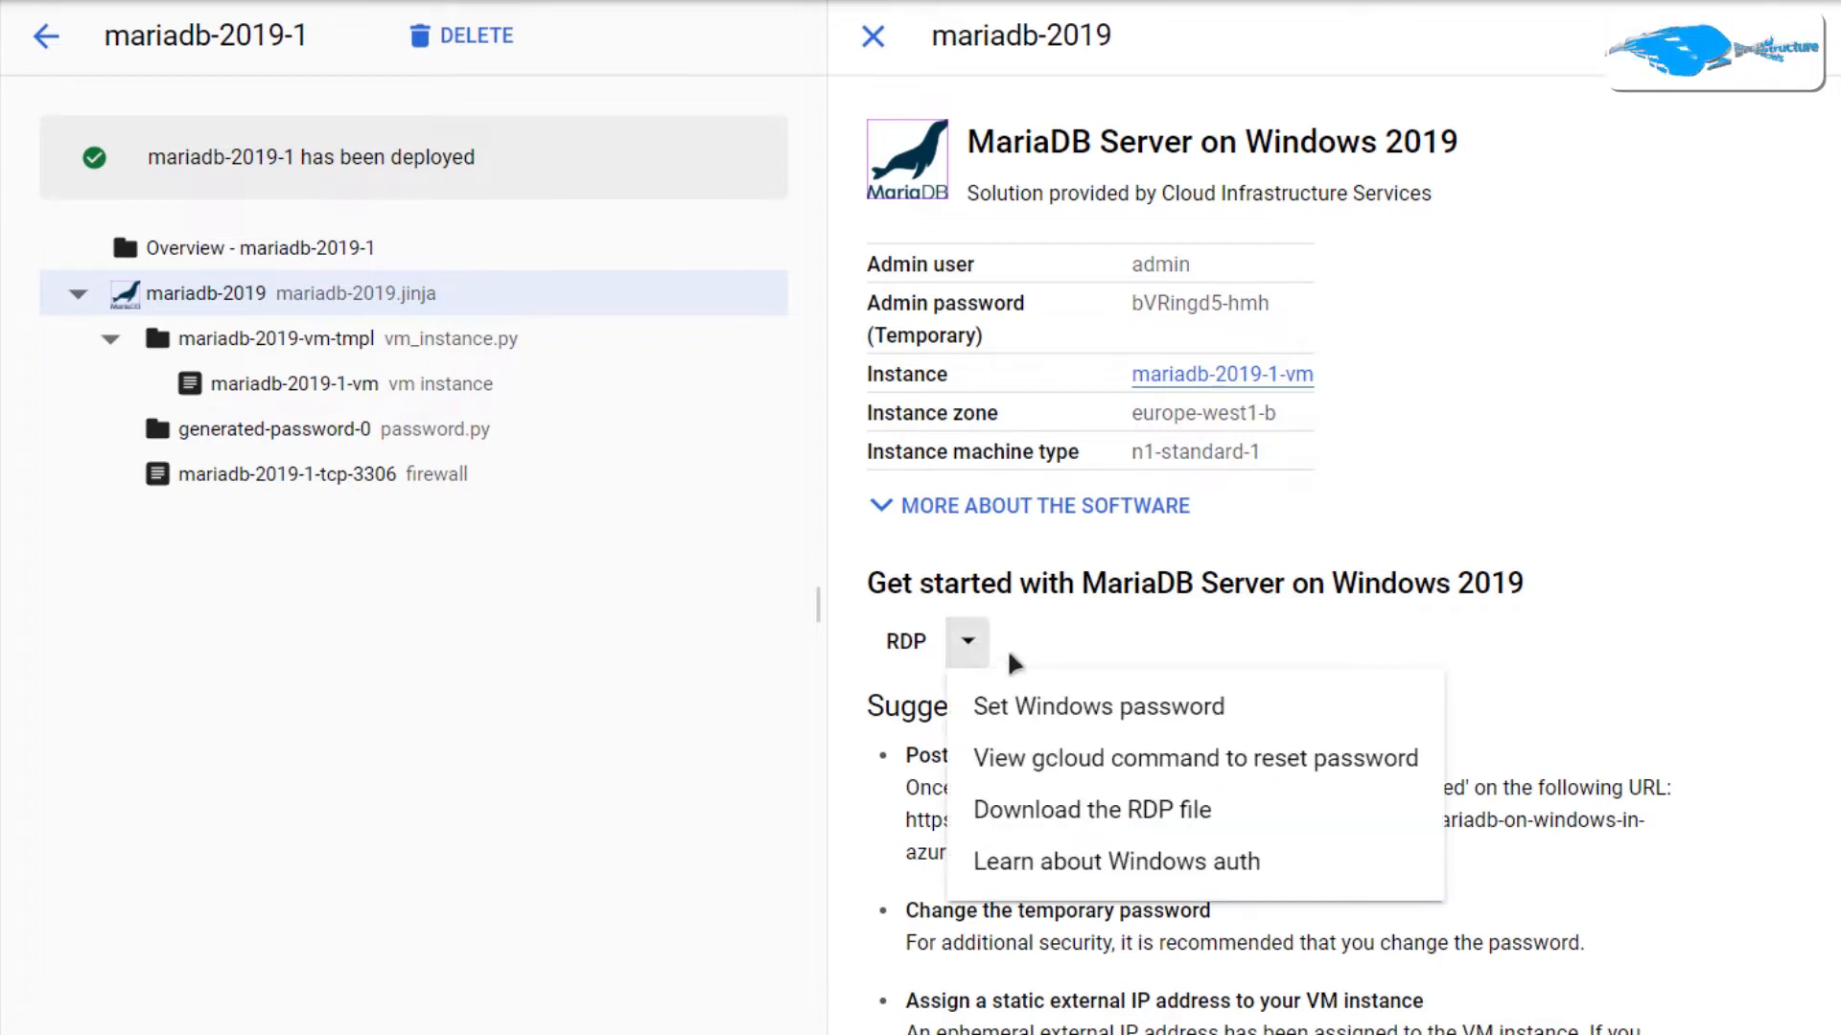
click(1067, 714)
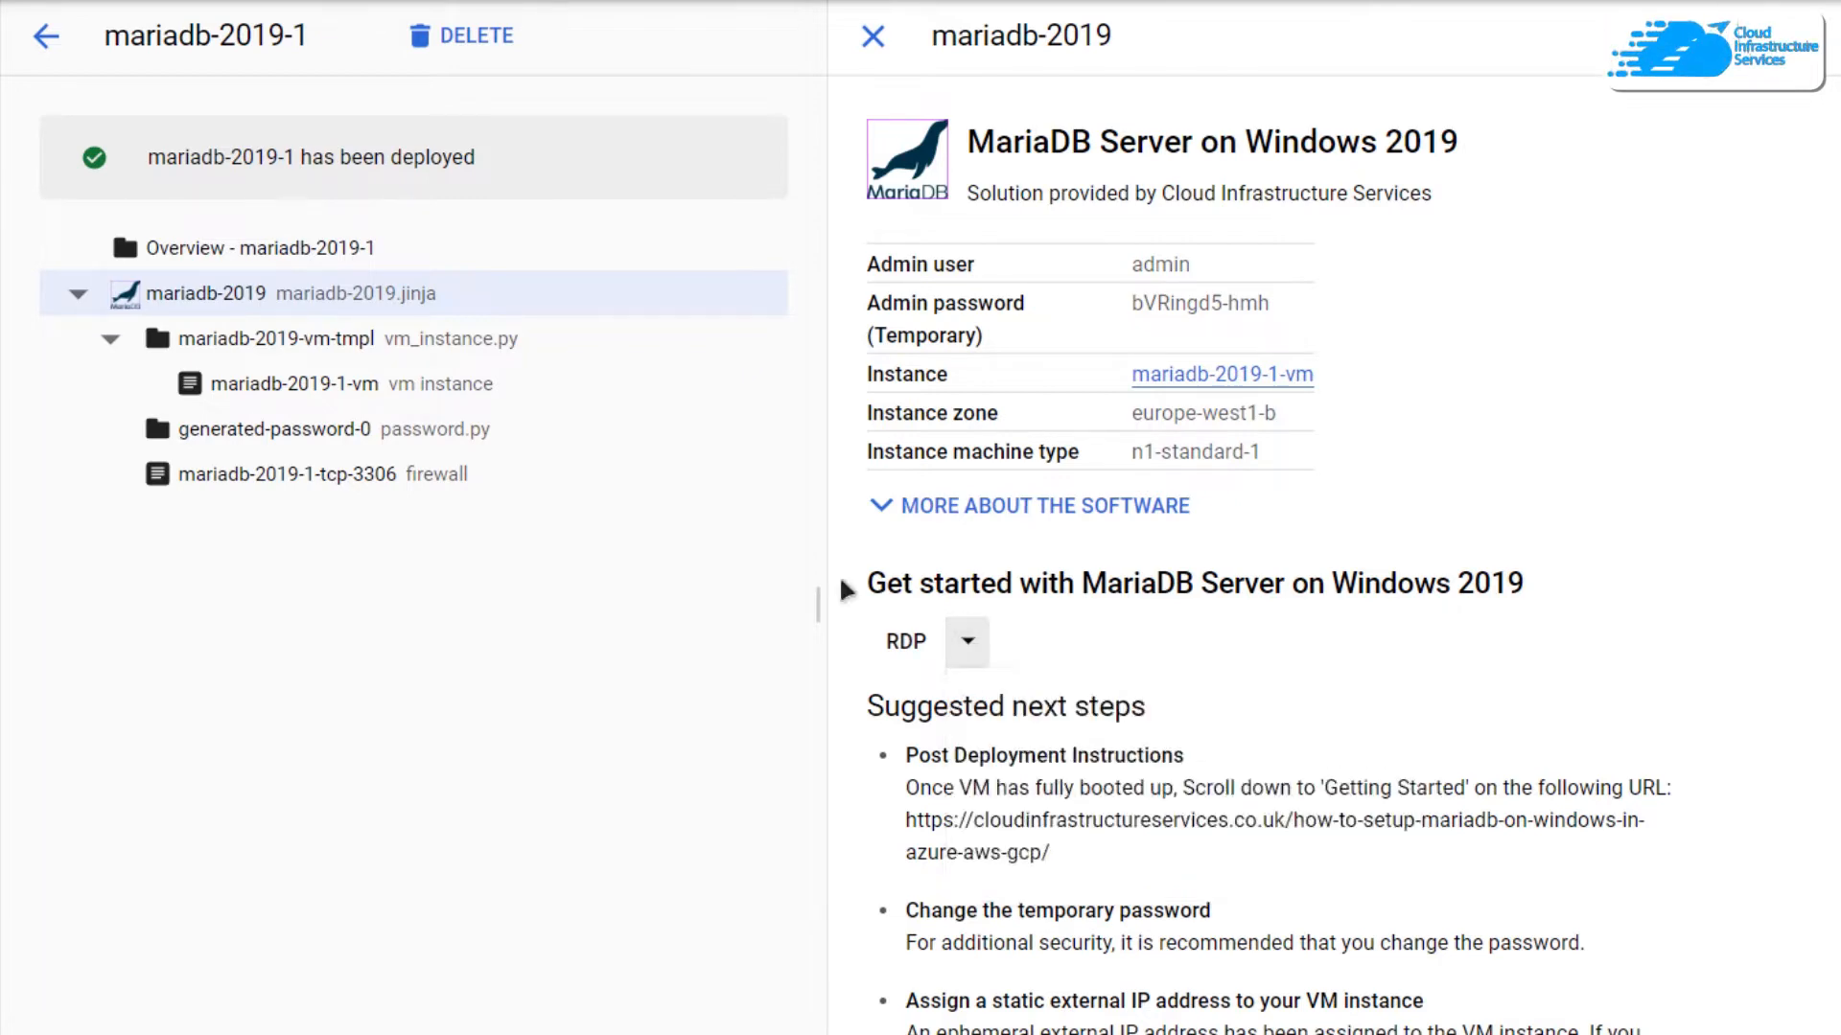
key(BackSpace)
key(BackSpace)
key(BackSpace)
key(BackSpace)
key(BackSpace)
key(BackSpace)
key(BackSpace)
key(BackSpace)
key(BackSpace)
key(BackSpace)
key(BackSpace)
key(BackSpace)
key(BackSpace)
key(BackSpace)
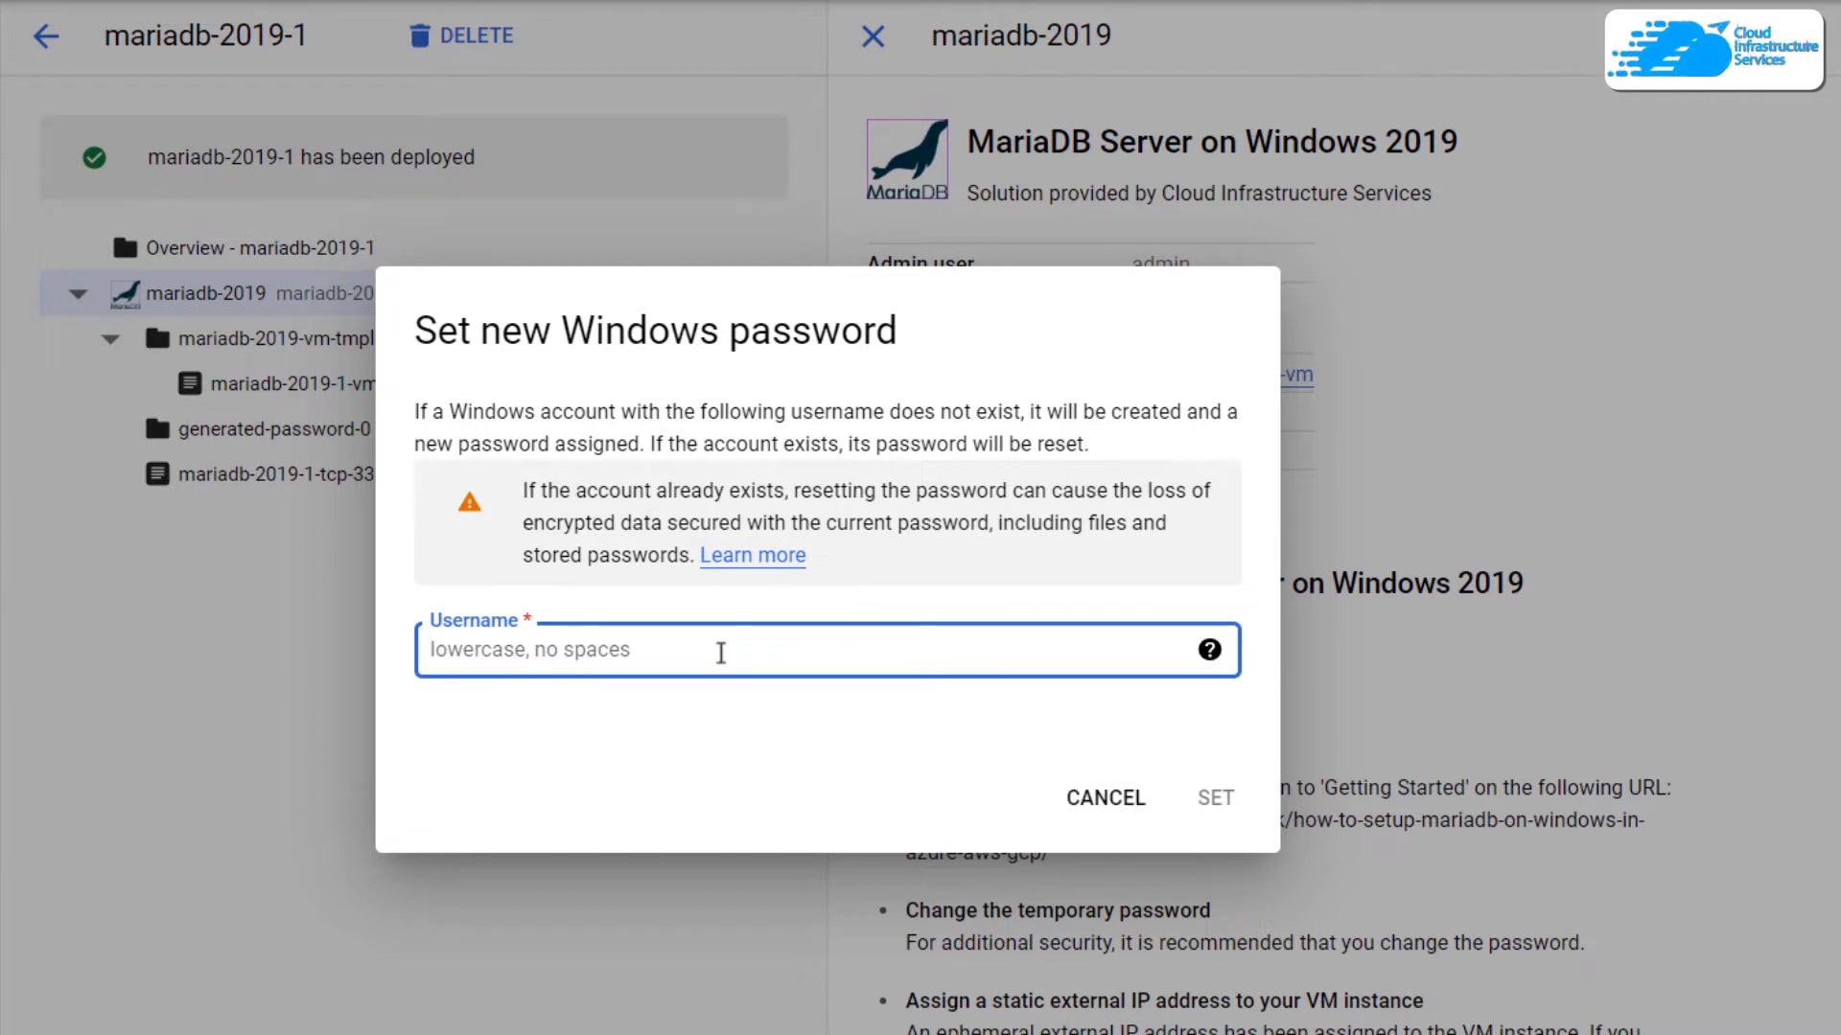
text(cisadmin)
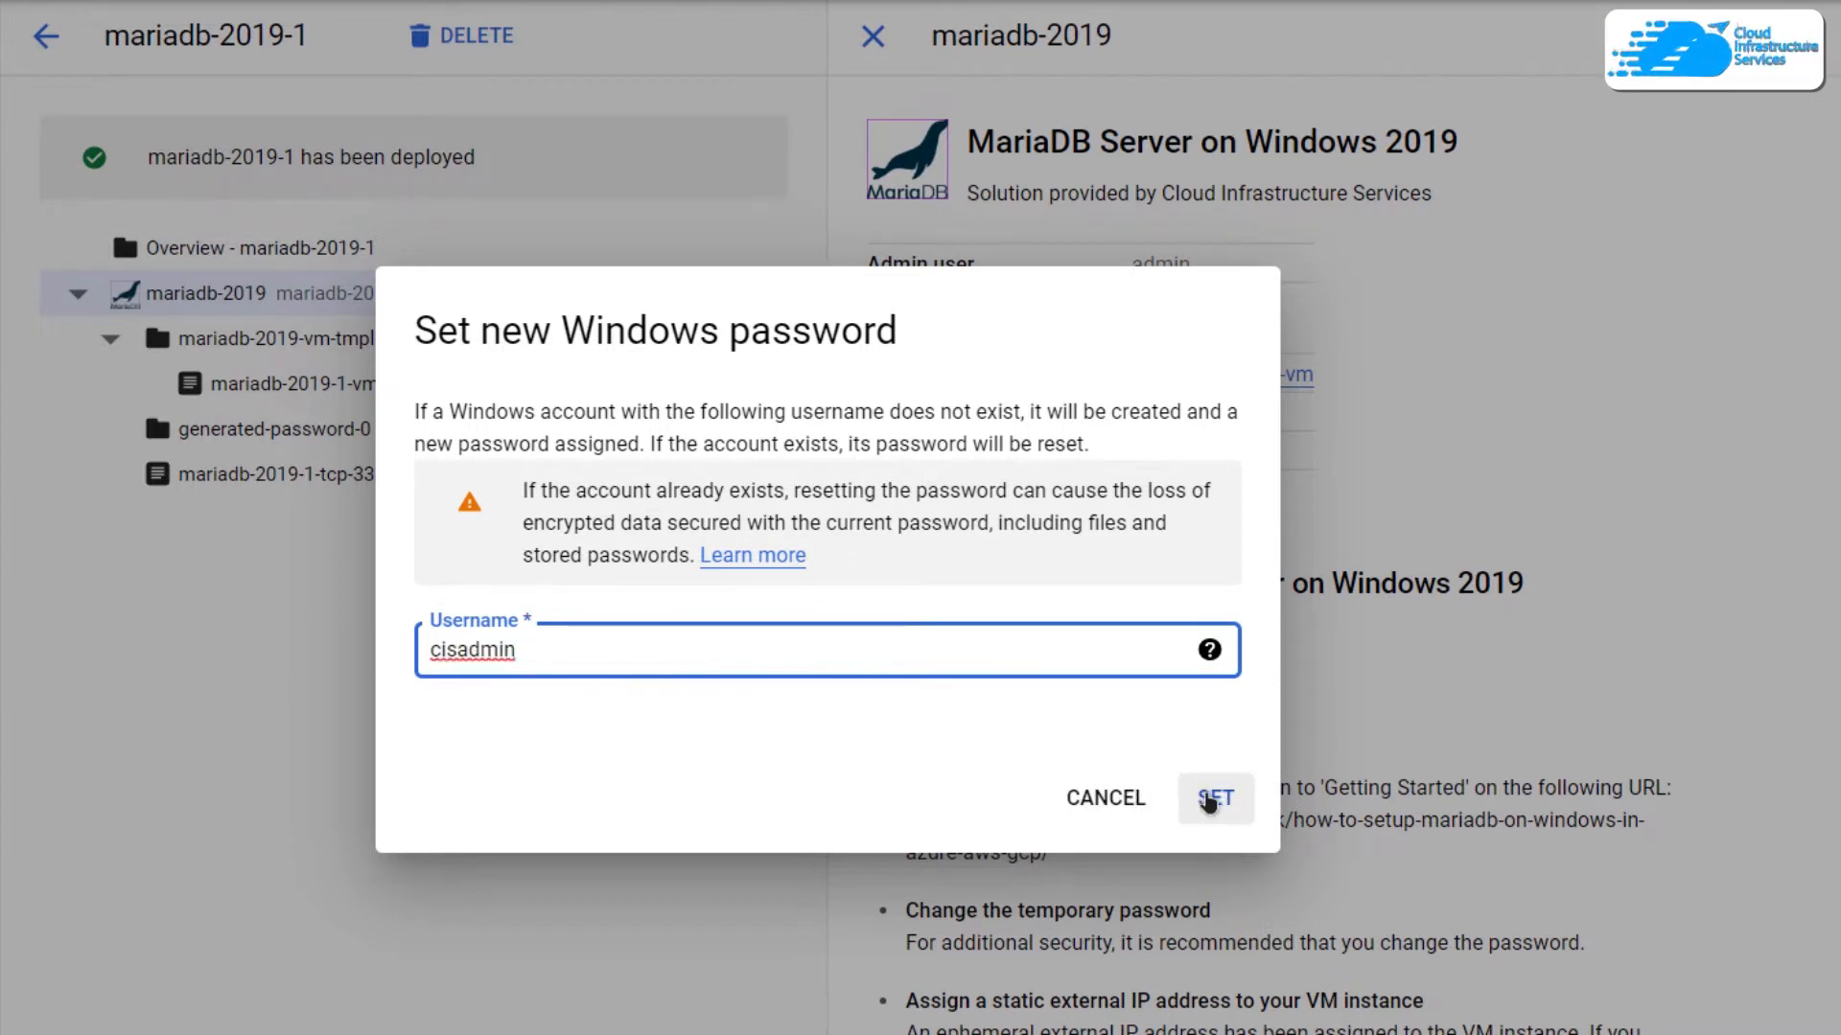
click(1210, 799)
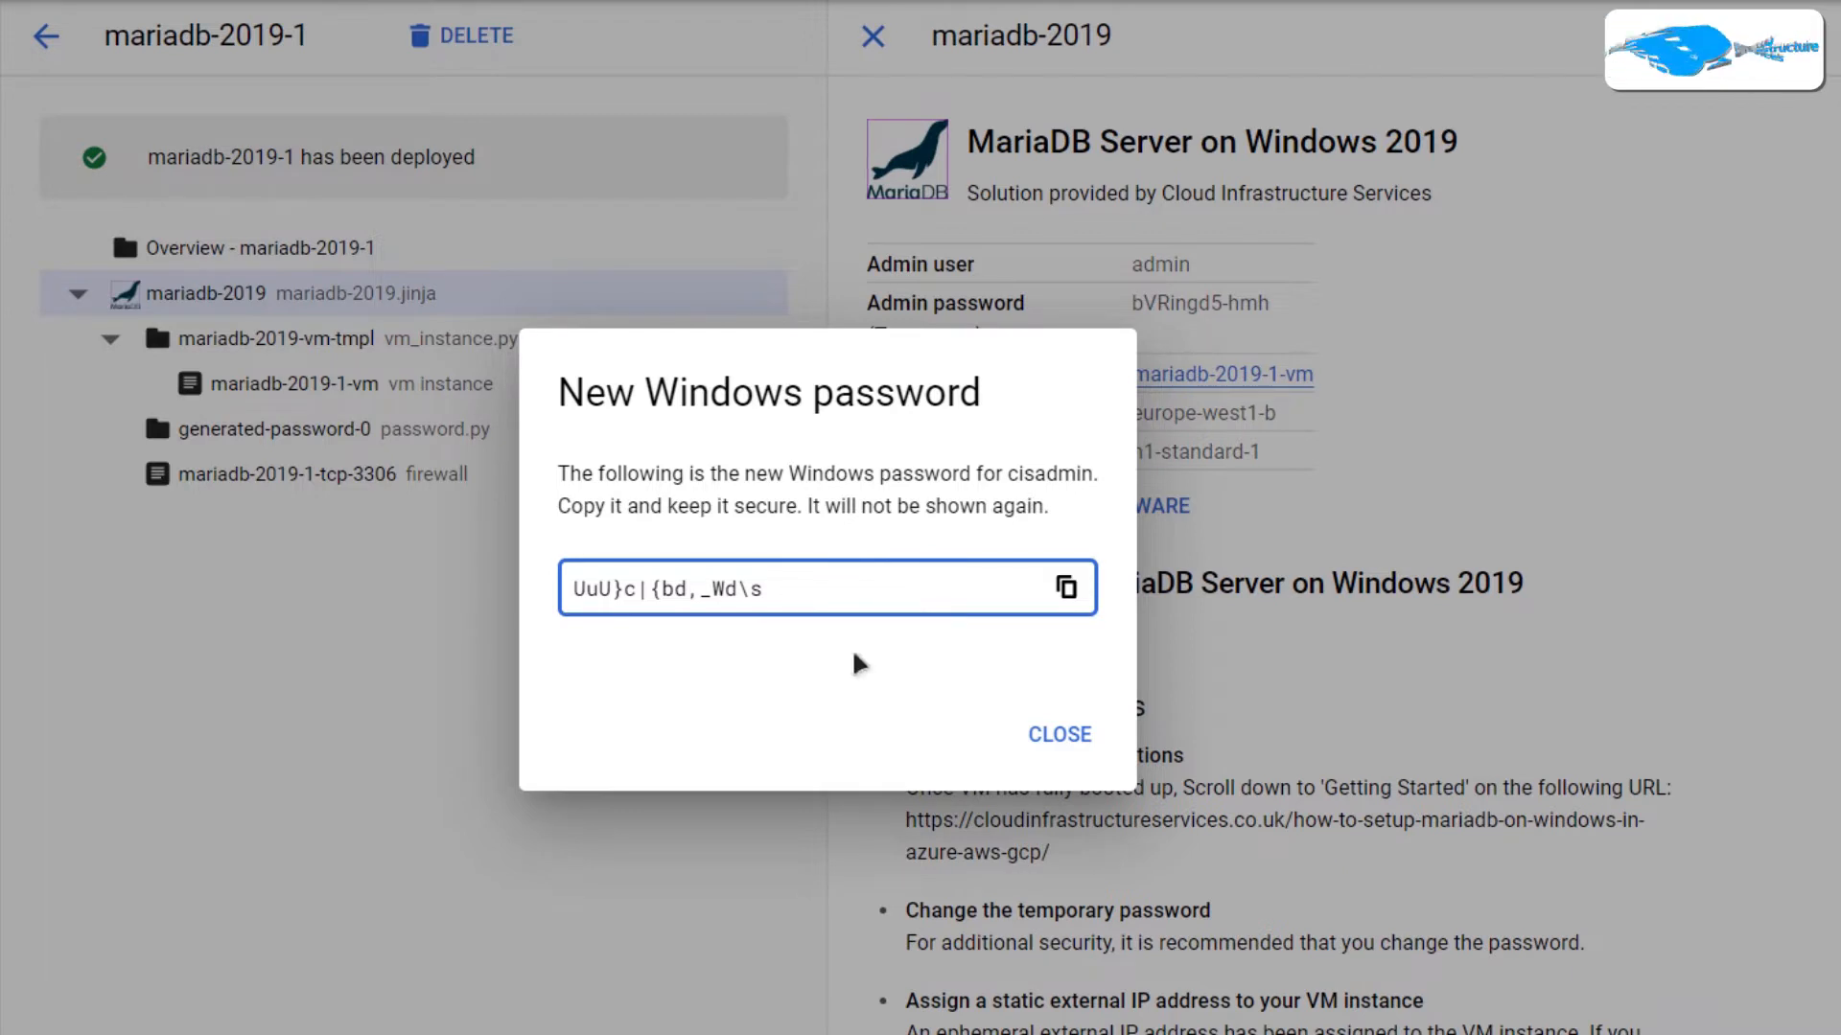
click(1068, 589)
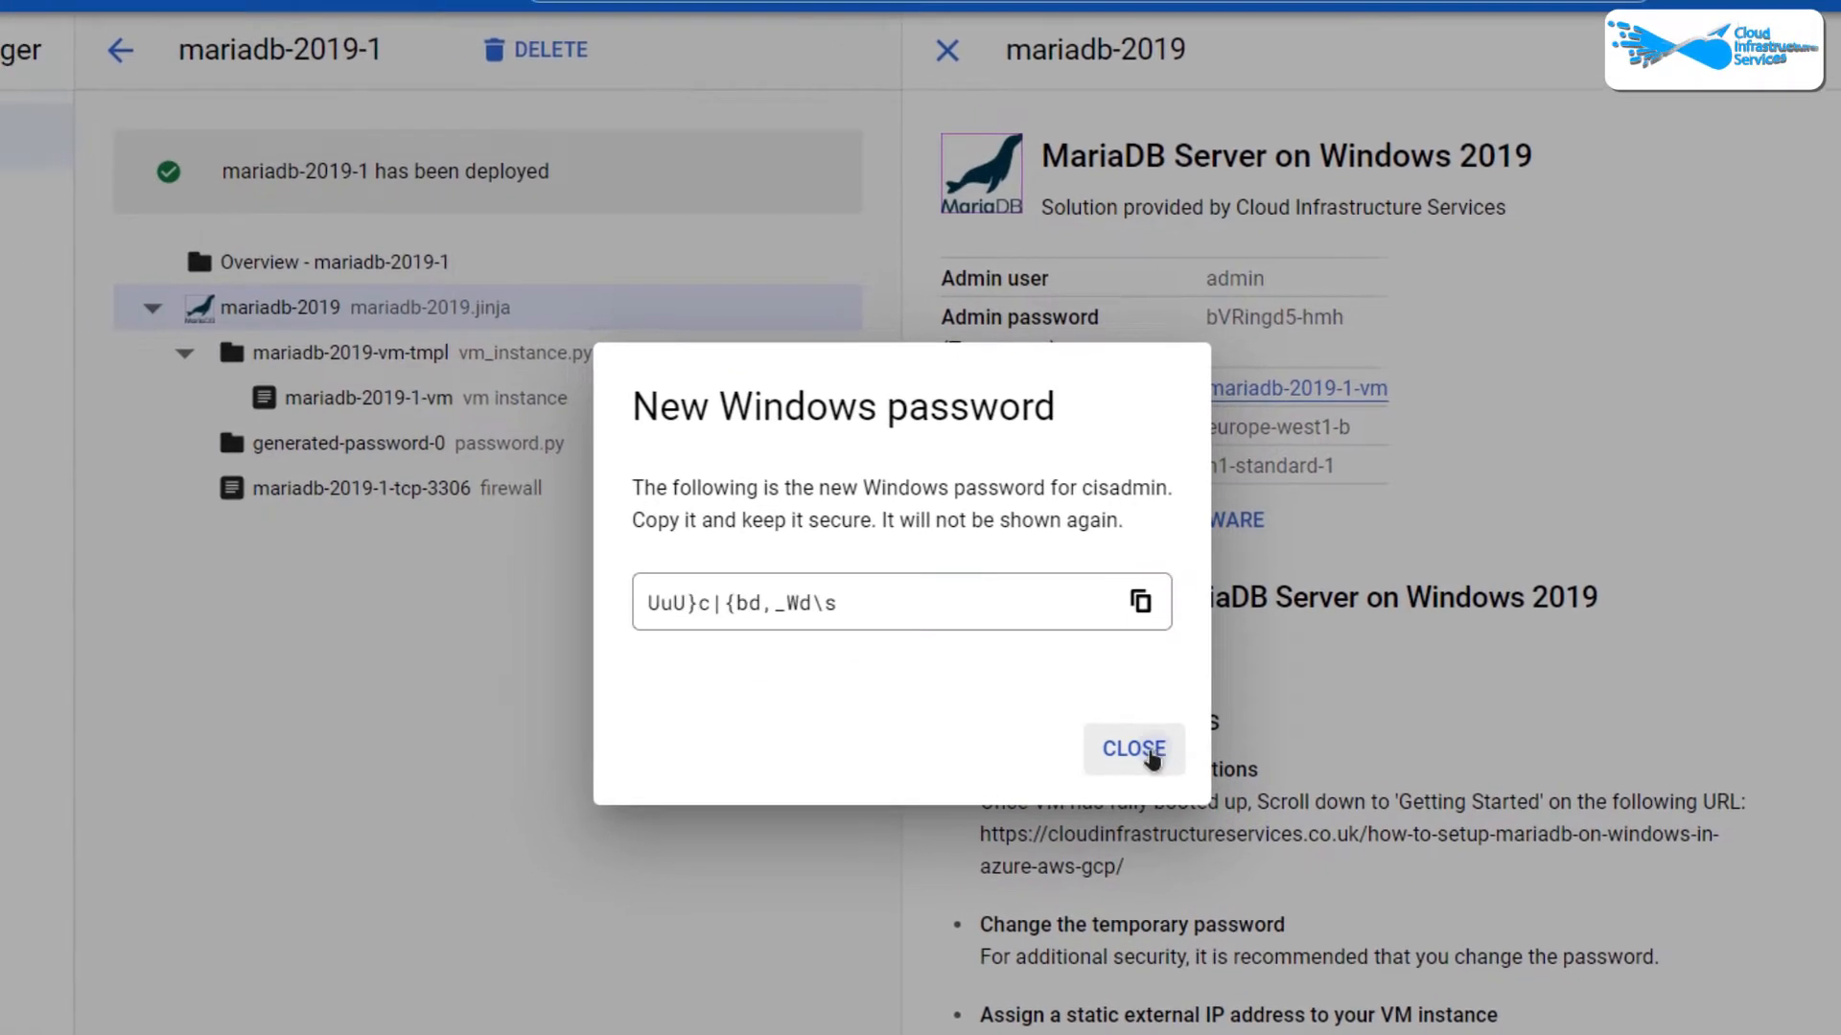
click(1080, 740)
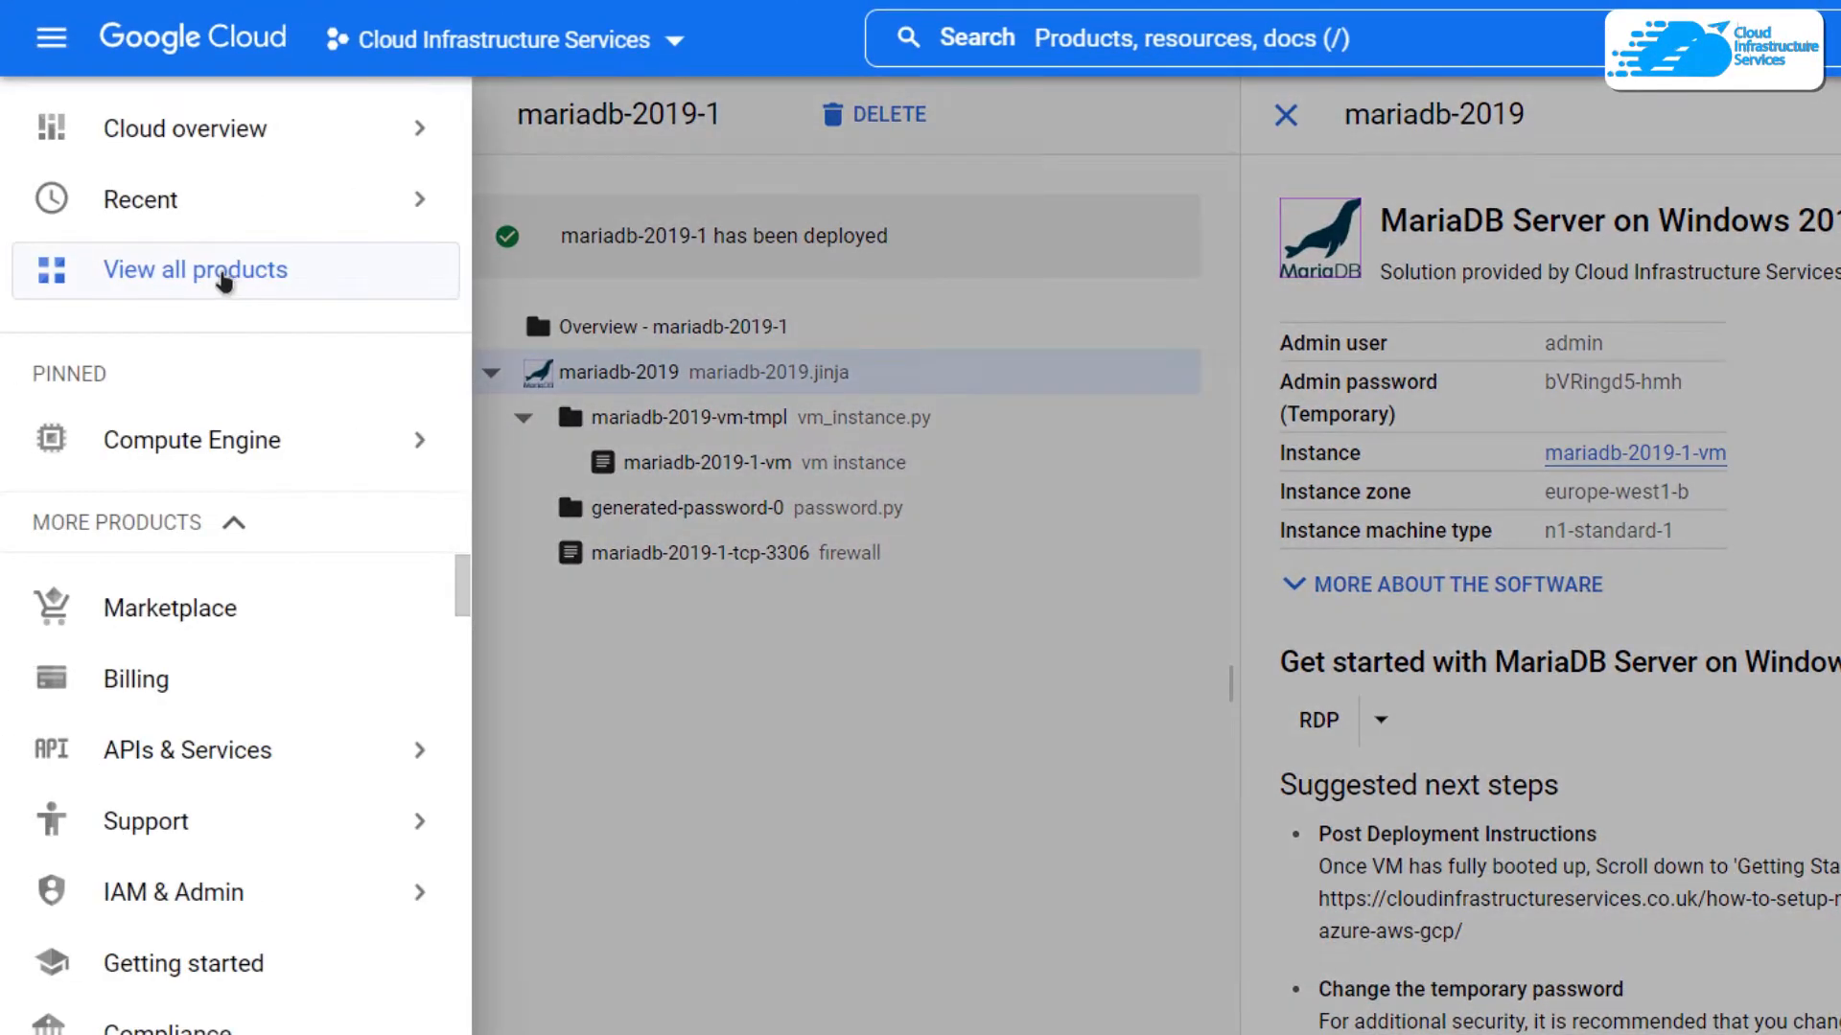
- Copy the MariaDB VM's external IP from the Compute Engine instances list and enter it as the computer in Remote Desktop Connection
click(227, 450)
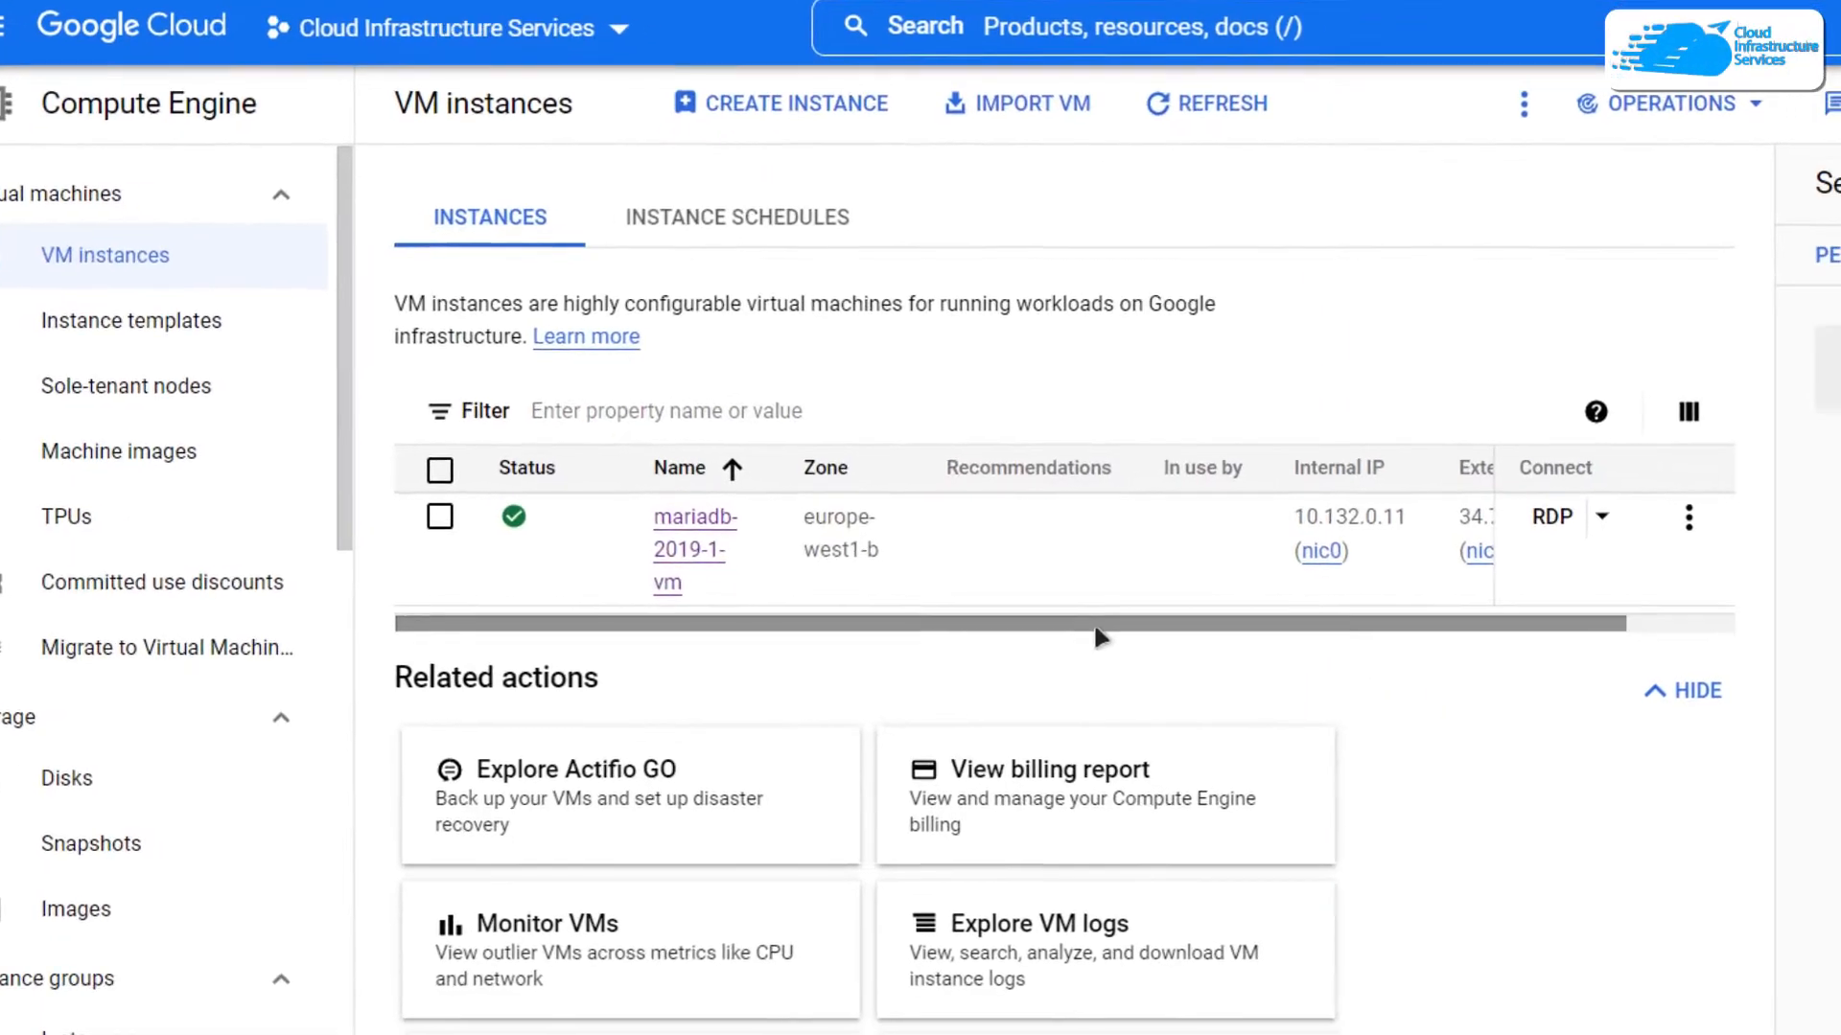
drag(844, 596, 1105, 550)
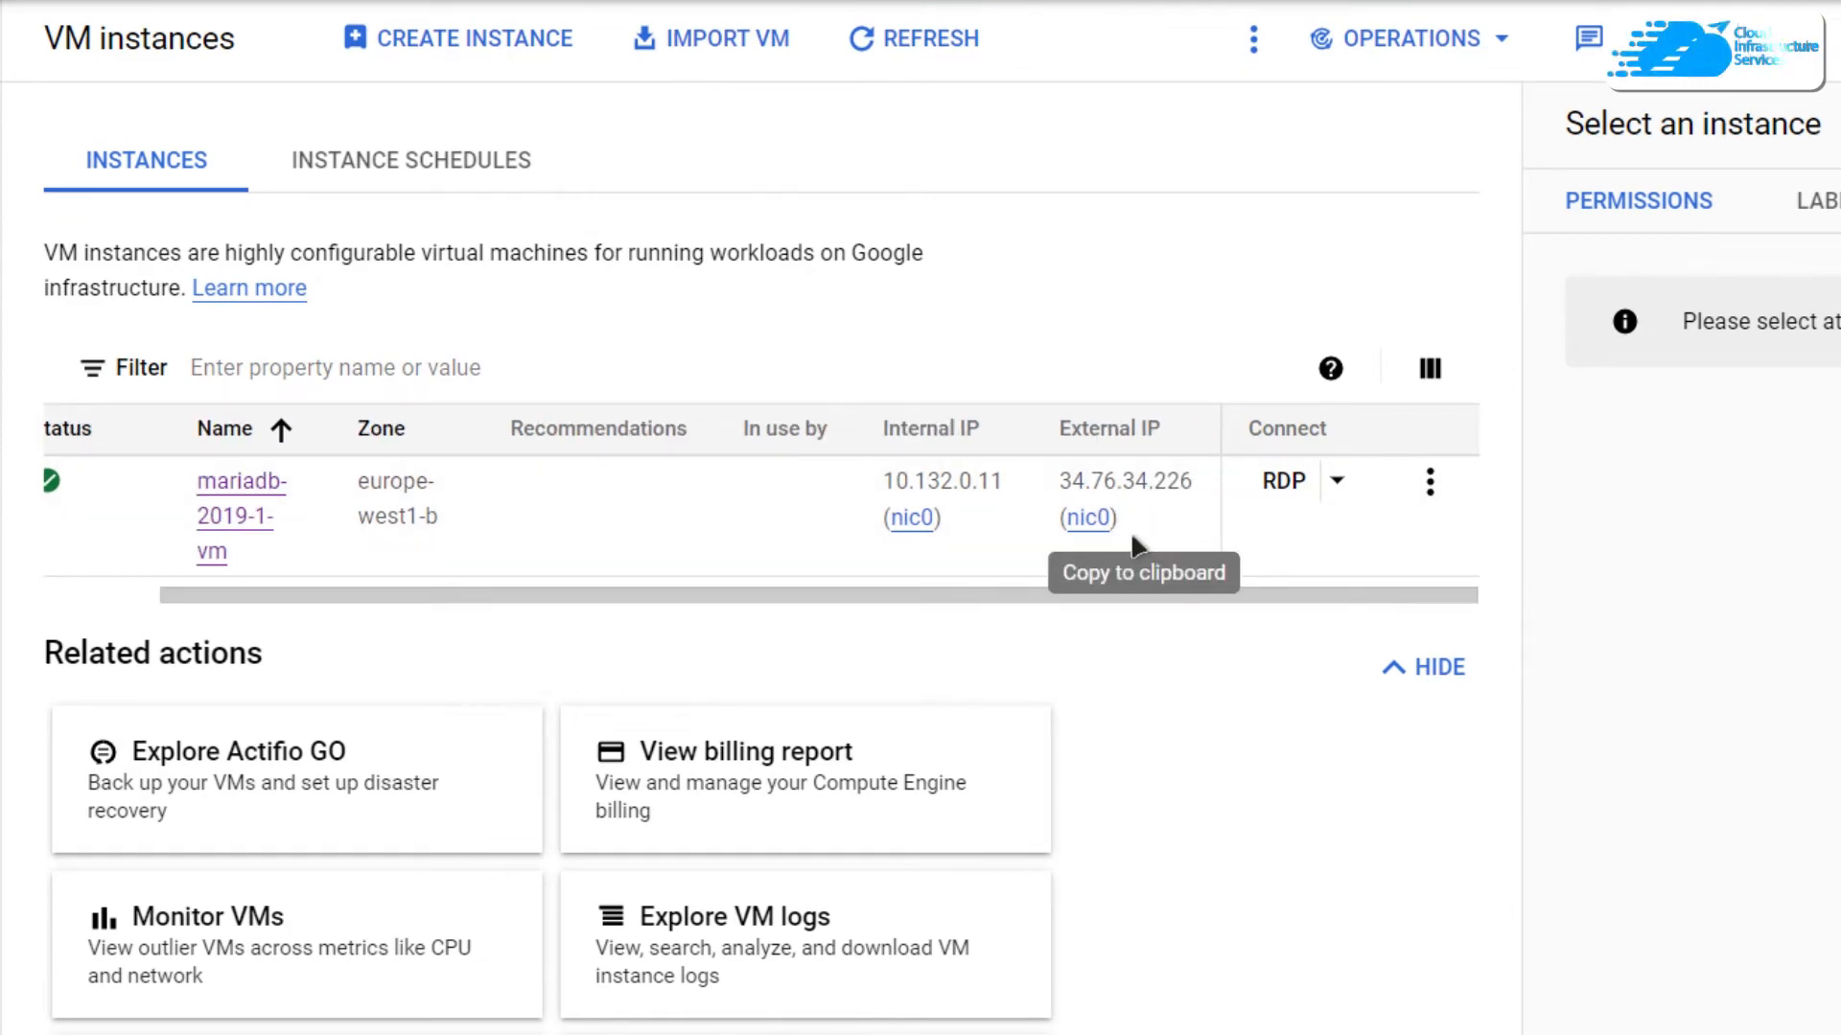
key(super)
text(remote)
key(Return)
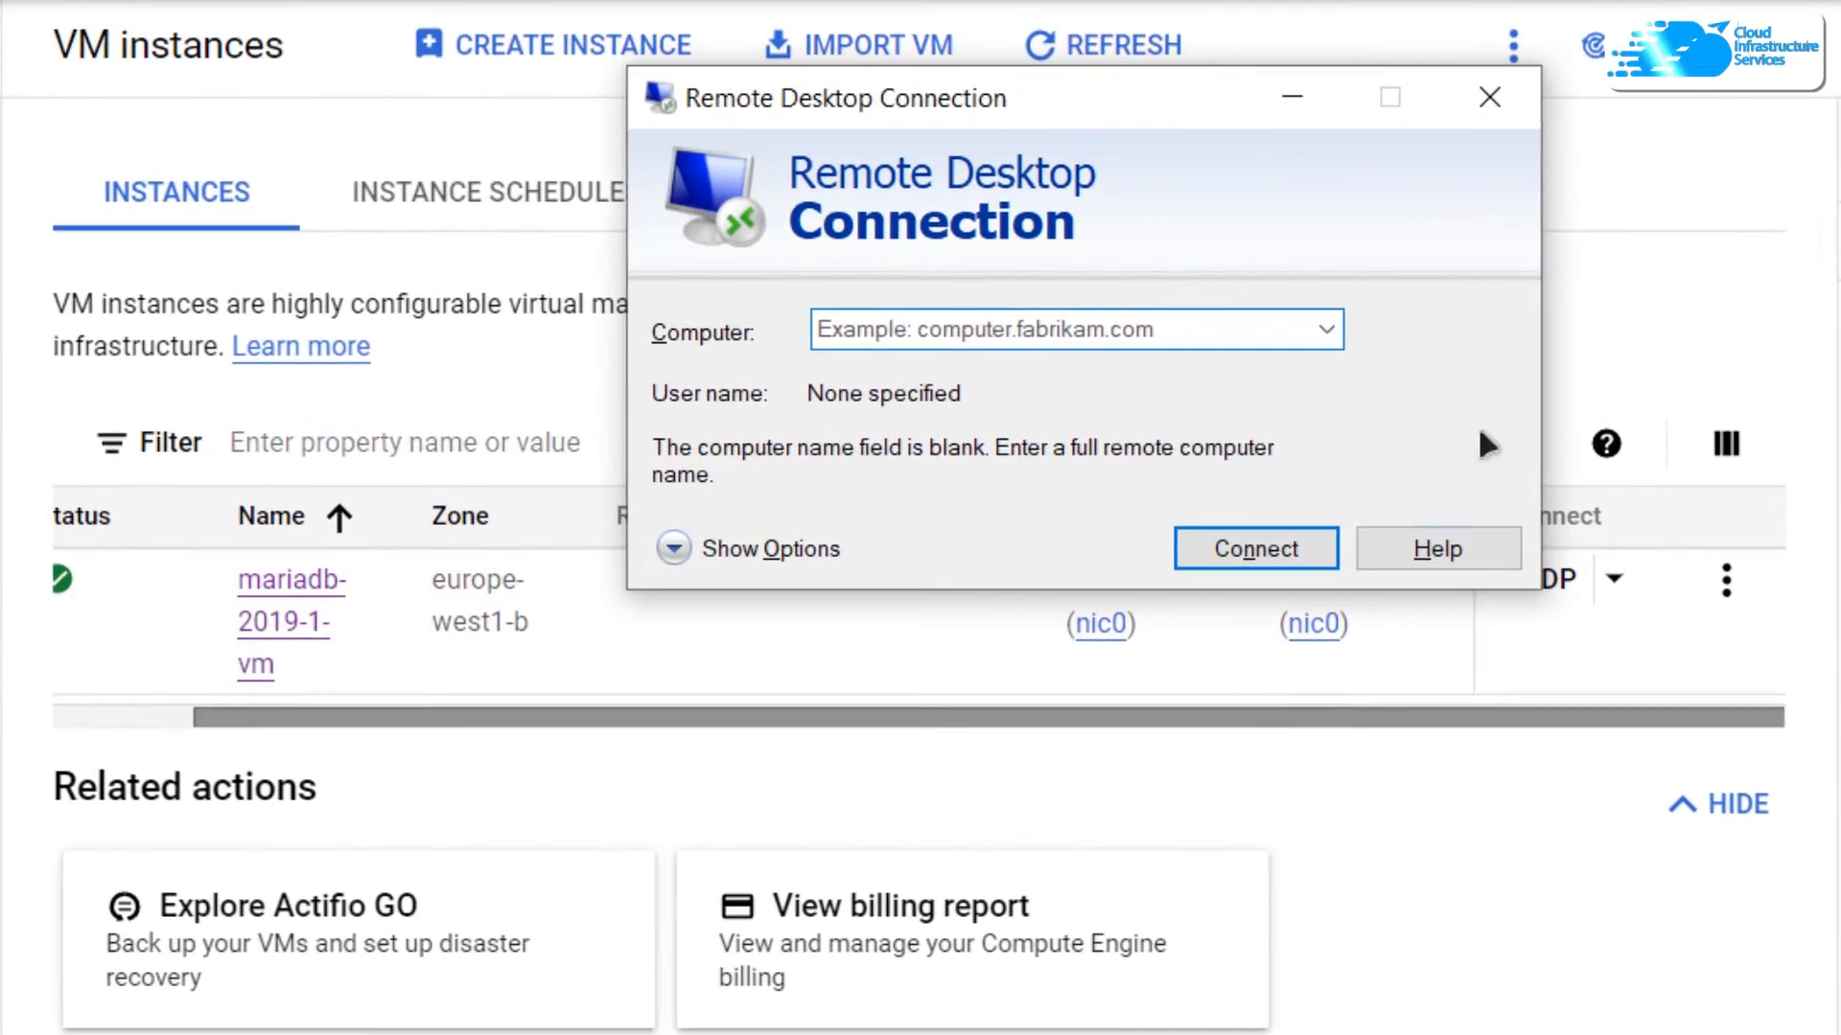
click(1630, 335)
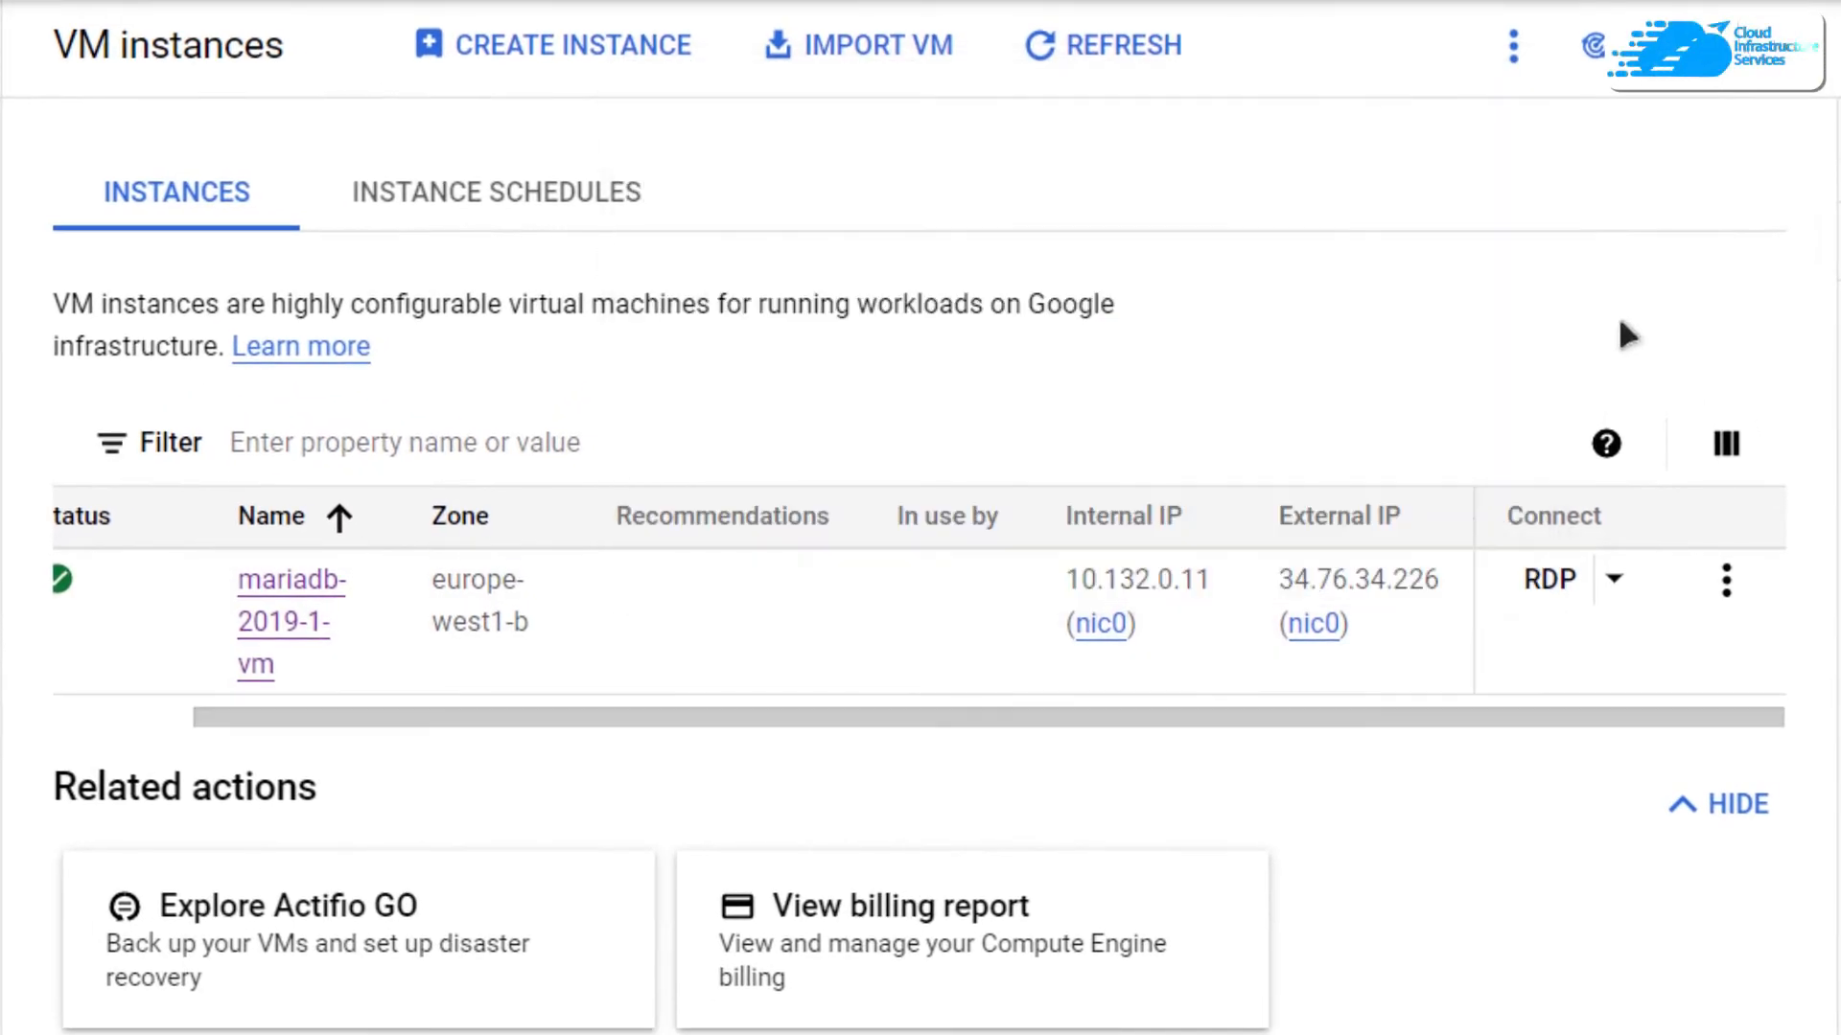
click(1380, 623)
key(alt+Tab)
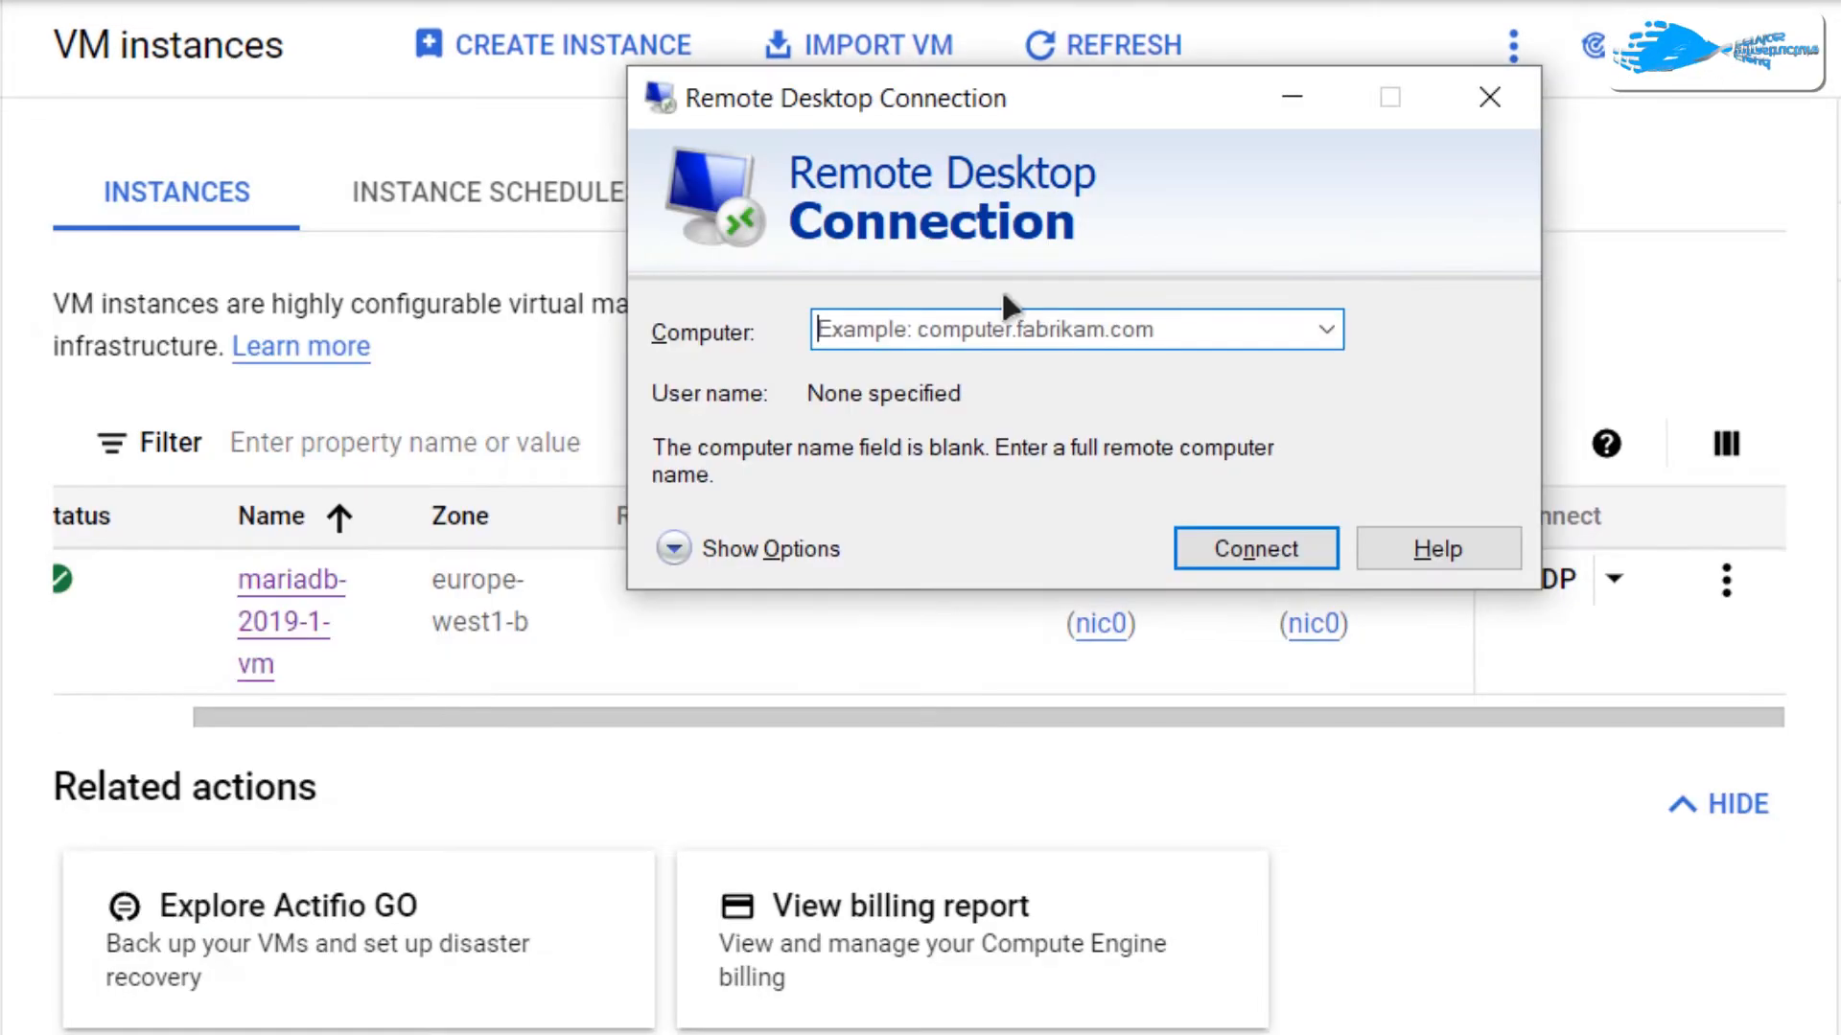
key(ctrl+v)
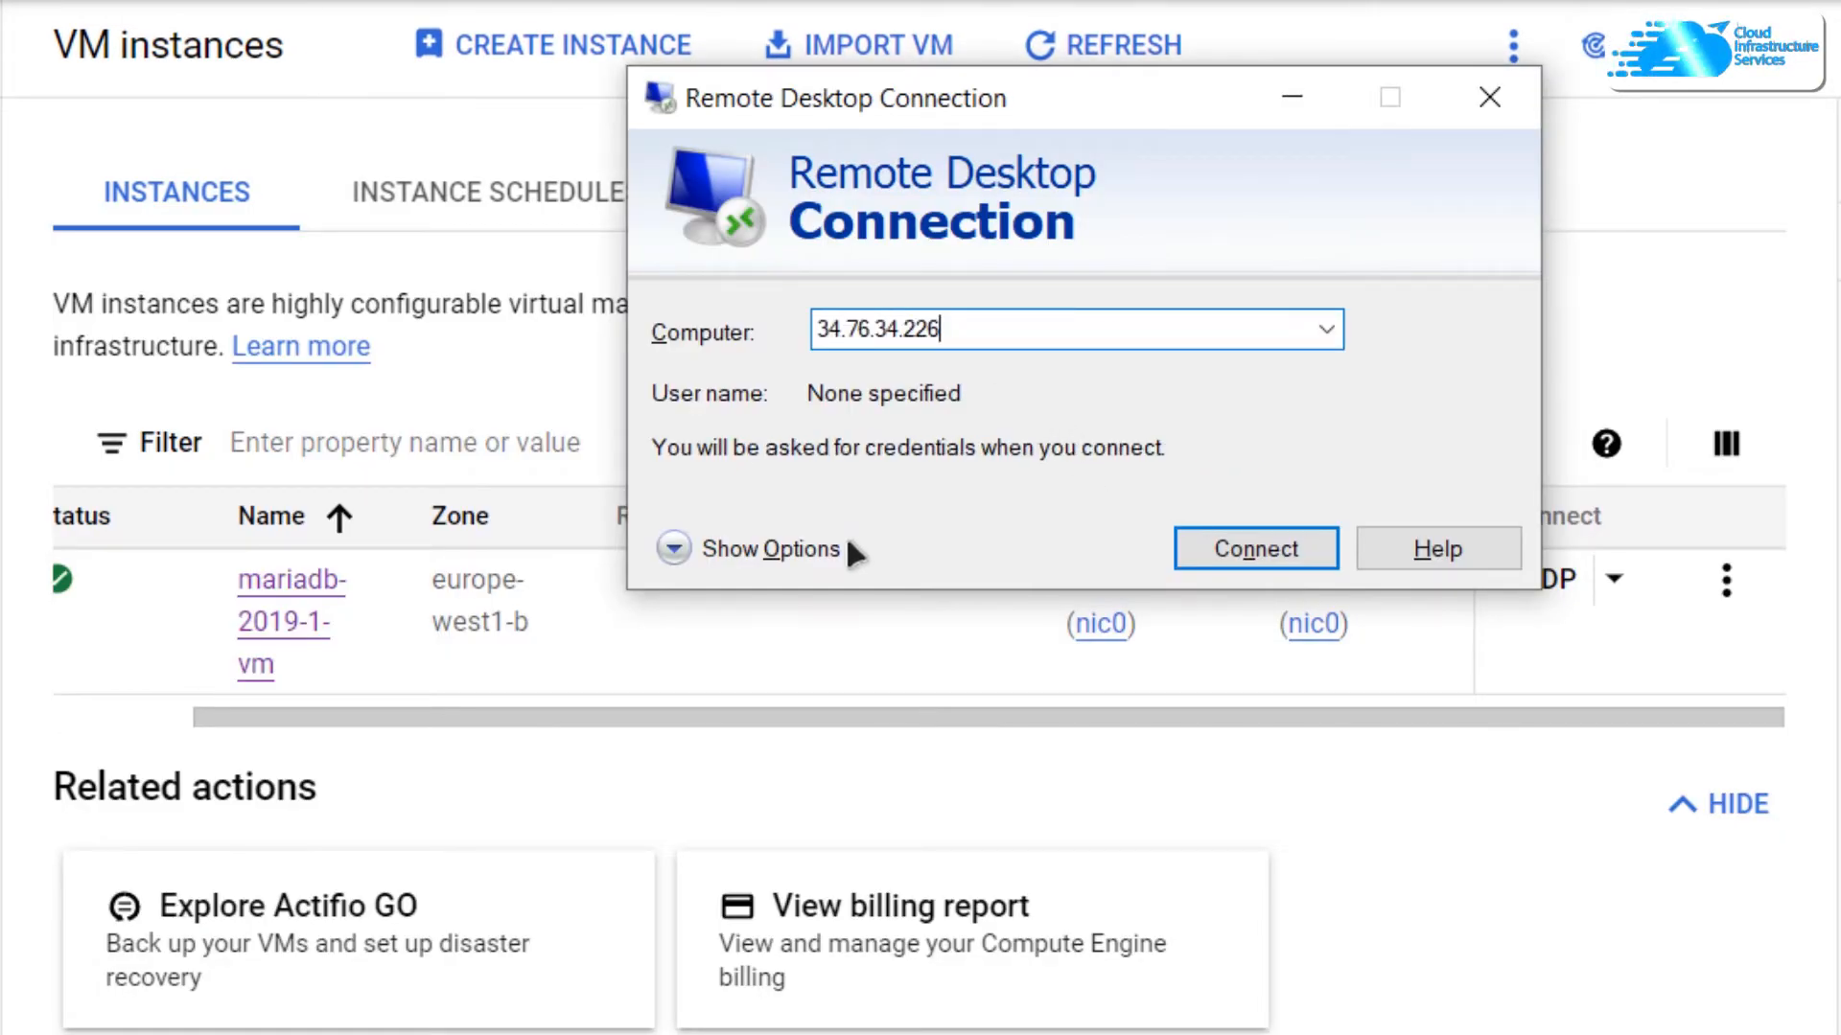
- Set the remote desktop user name to cisadmin and start the connection
click(772, 549)
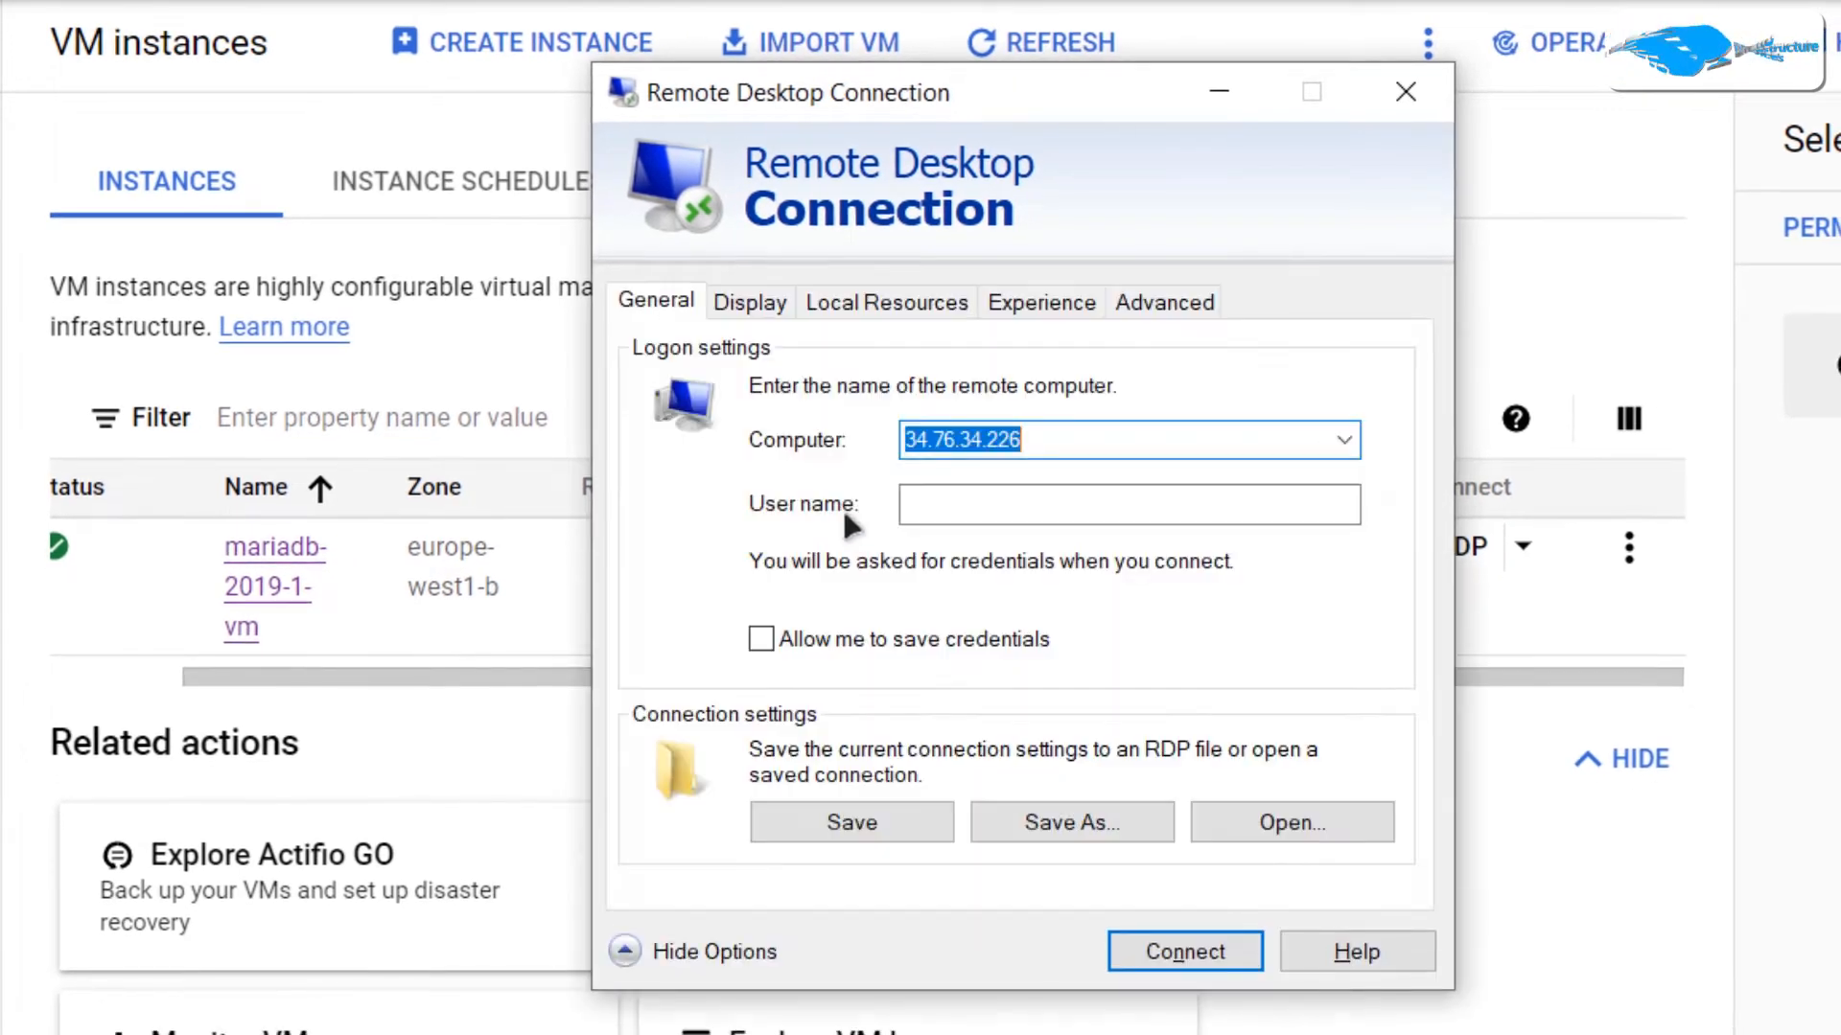
click(977, 509)
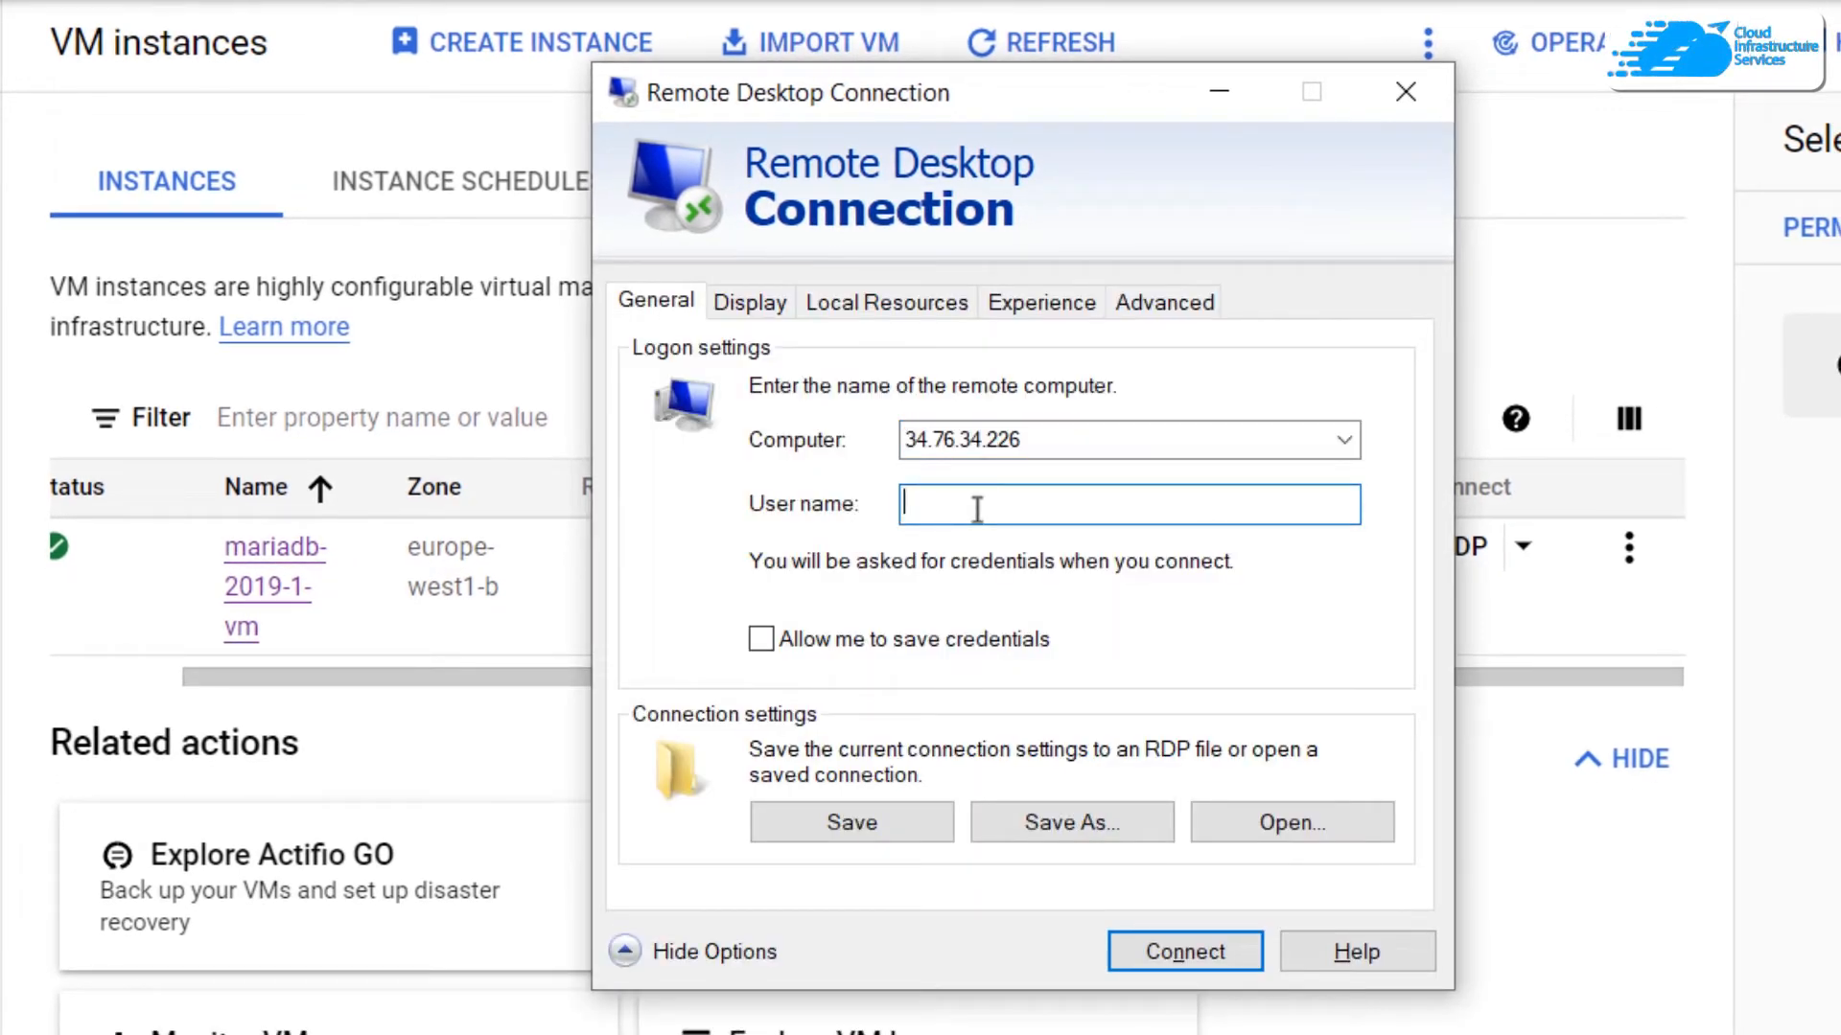
text(cisadmin)
click(1154, 959)
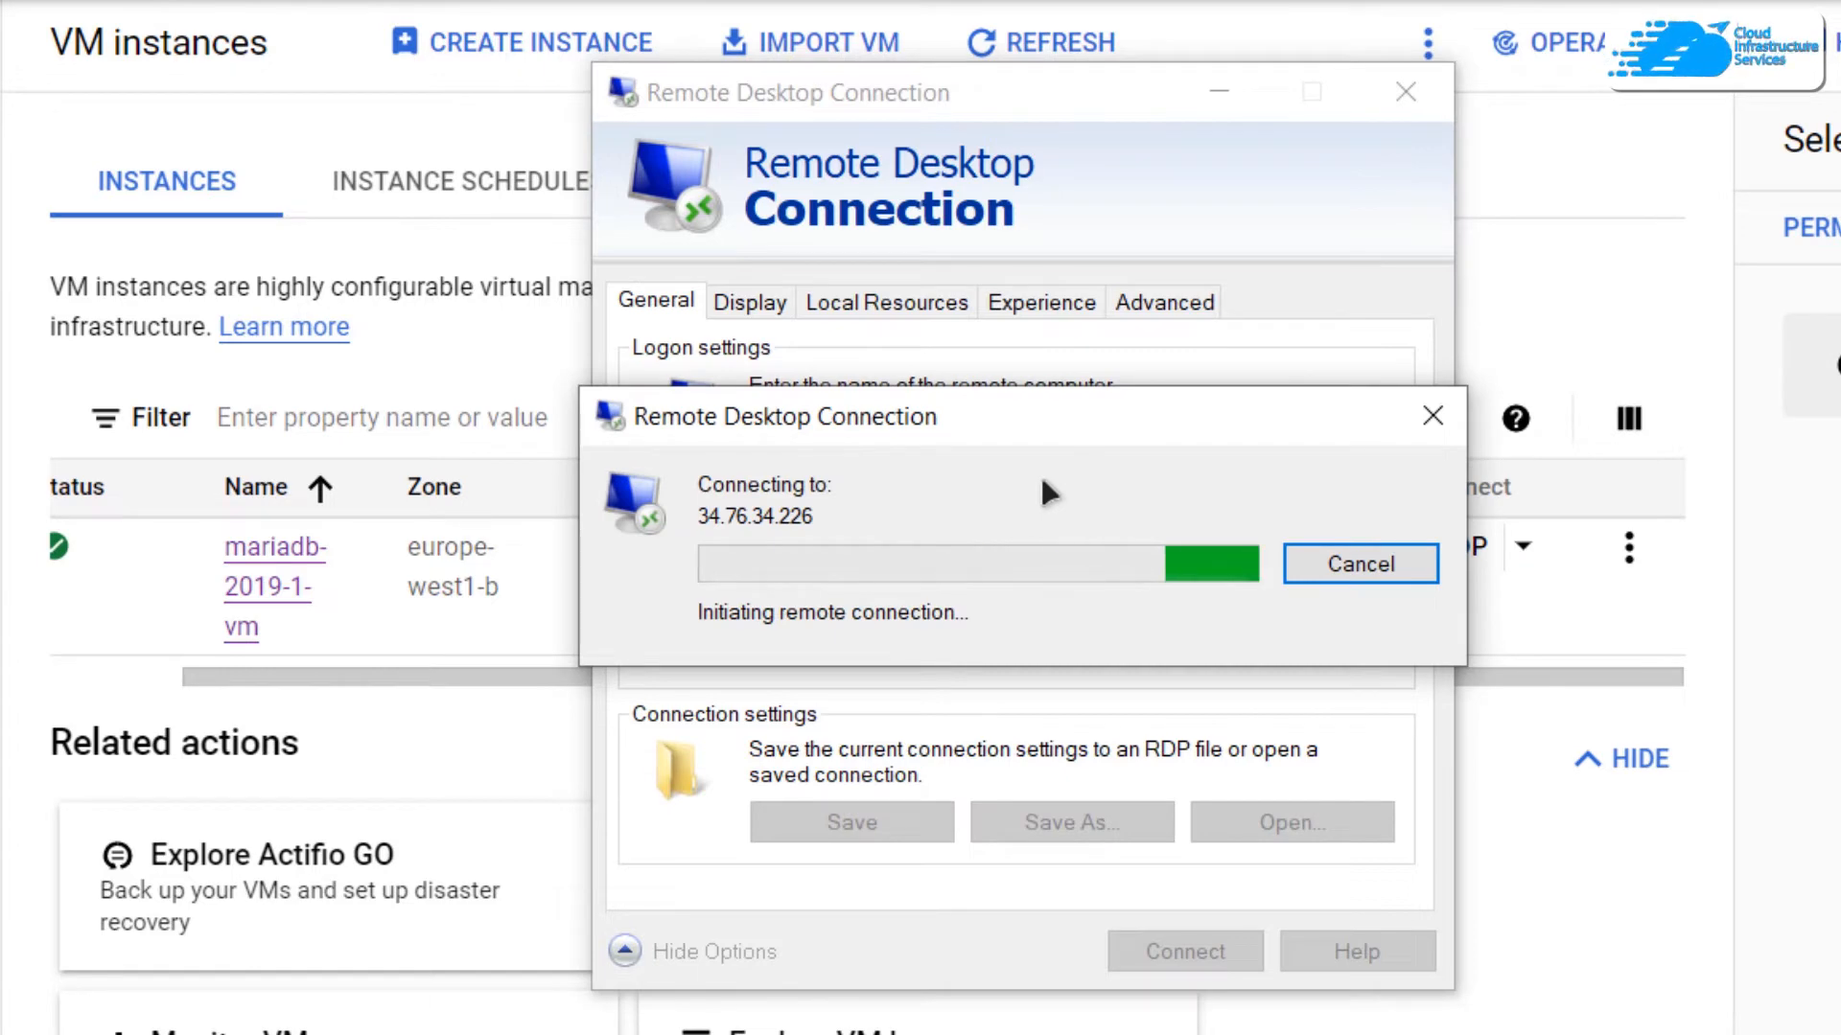
- Enter the Windows account password and connect to the remote computer despite the untrusted certificate
text(••••••••••••••)
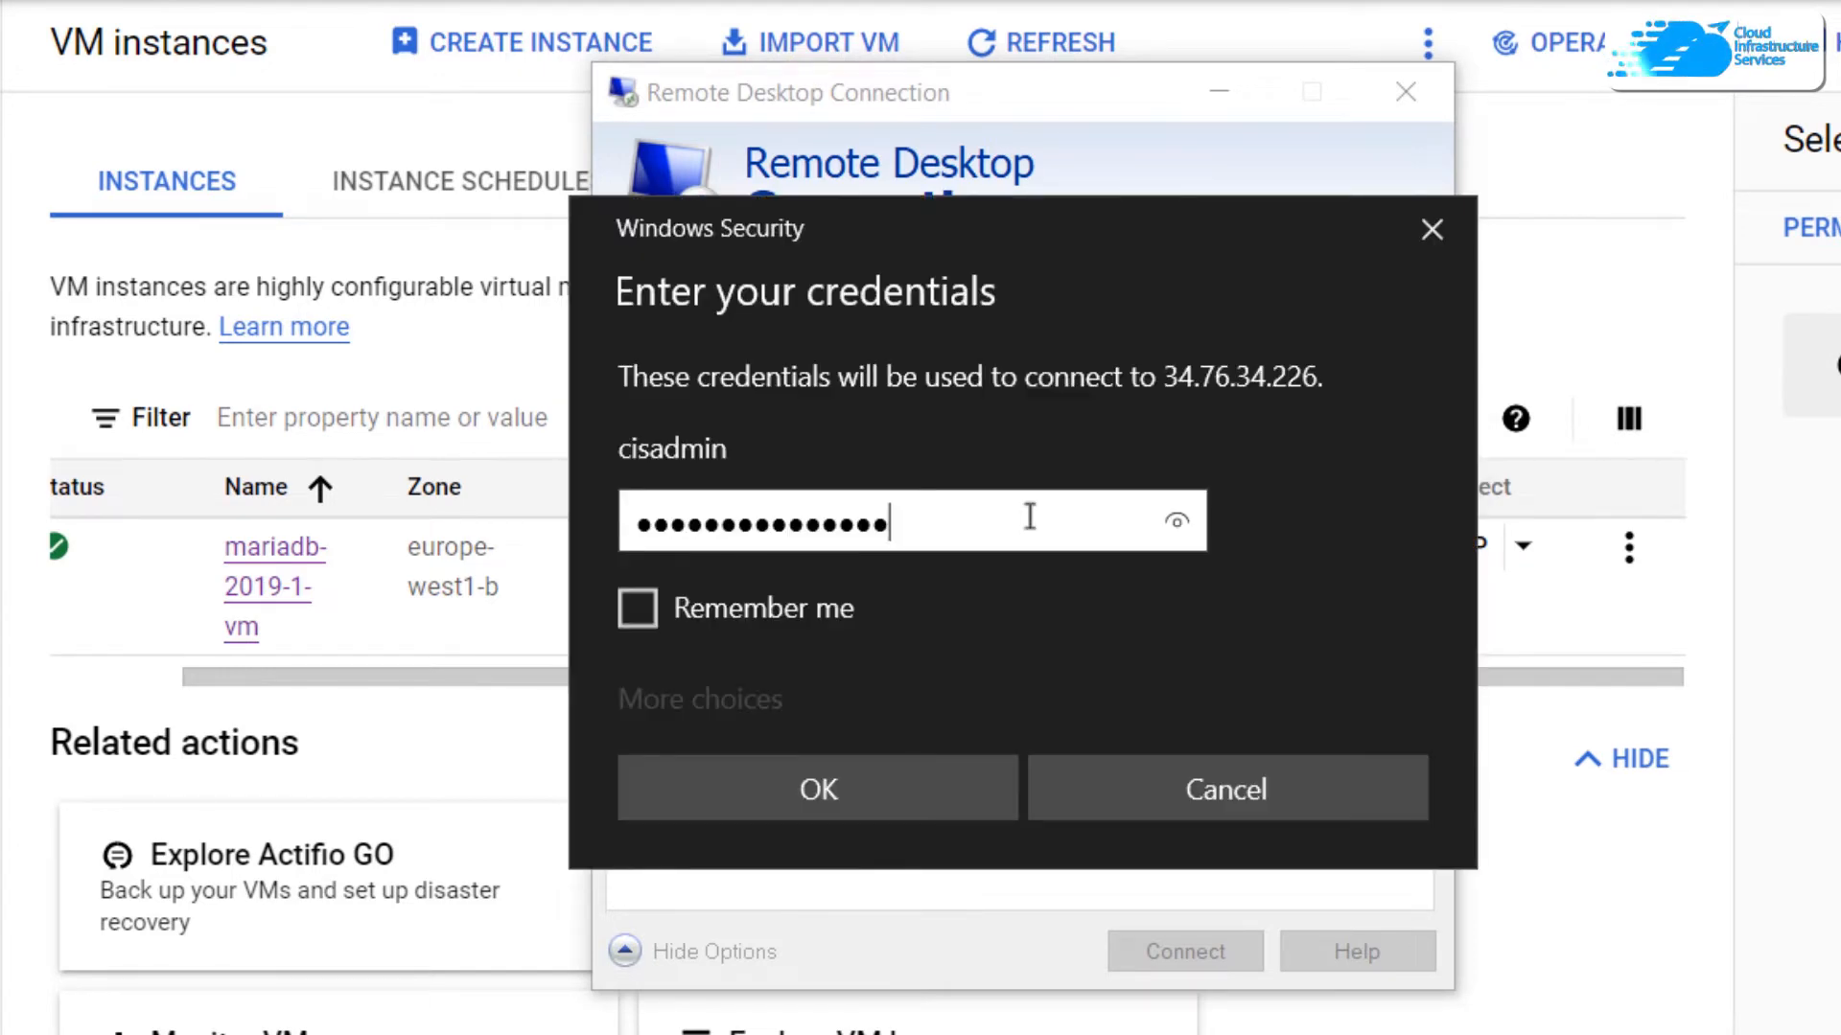
click(911, 796)
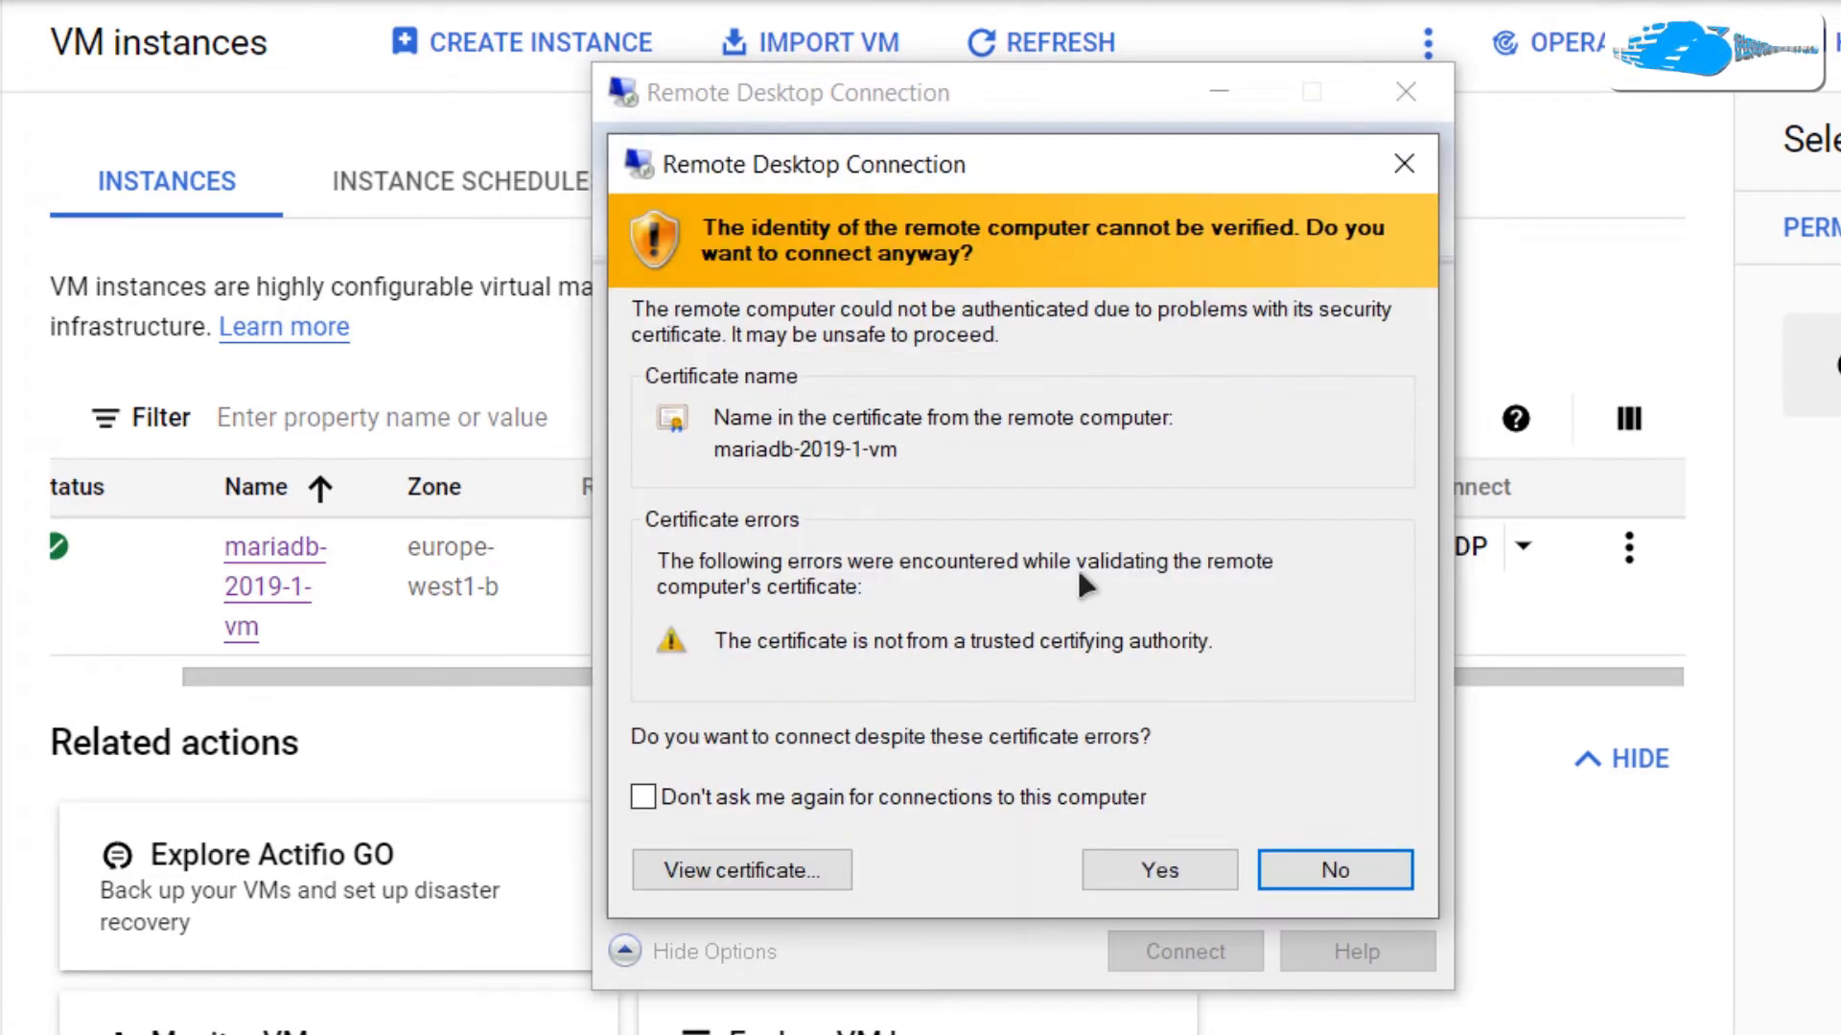
click(1160, 869)
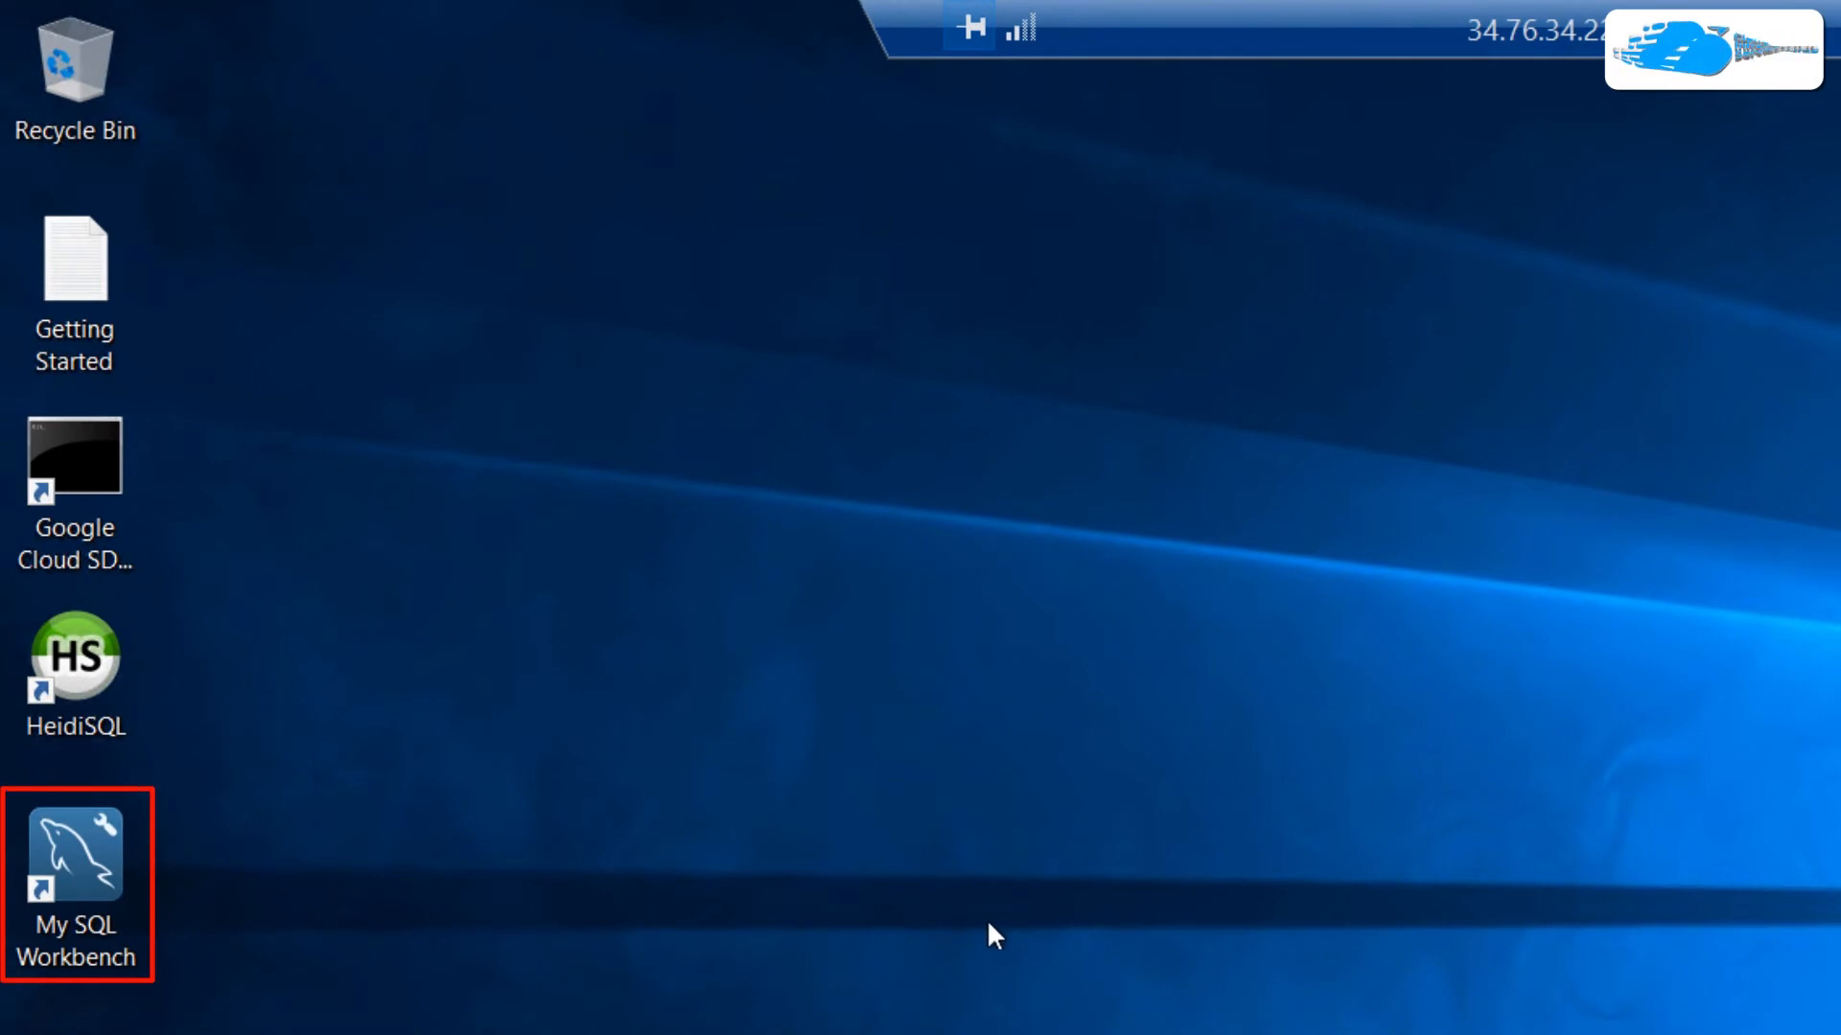
- Launch MySQL Workbench on the remote desktop, then copy the instance ID from the VM's details in Google Cloud
double_click(100, 868)
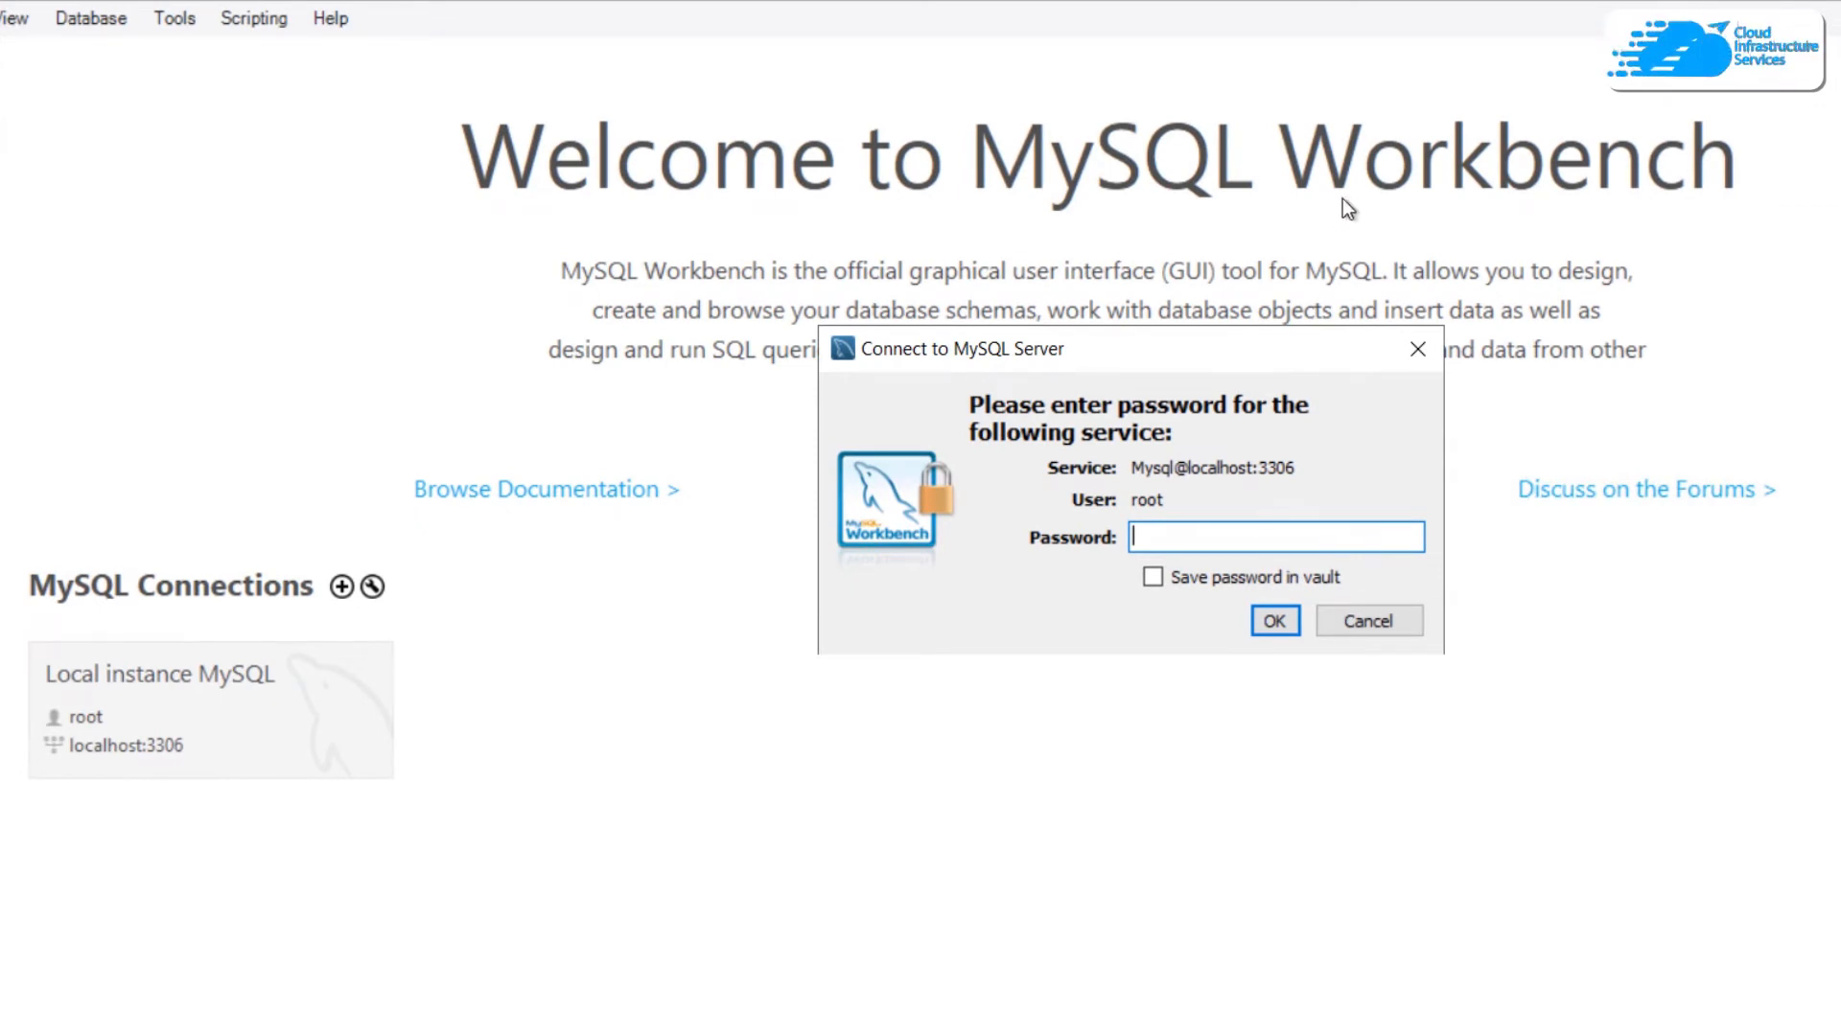
click(1391, 29)
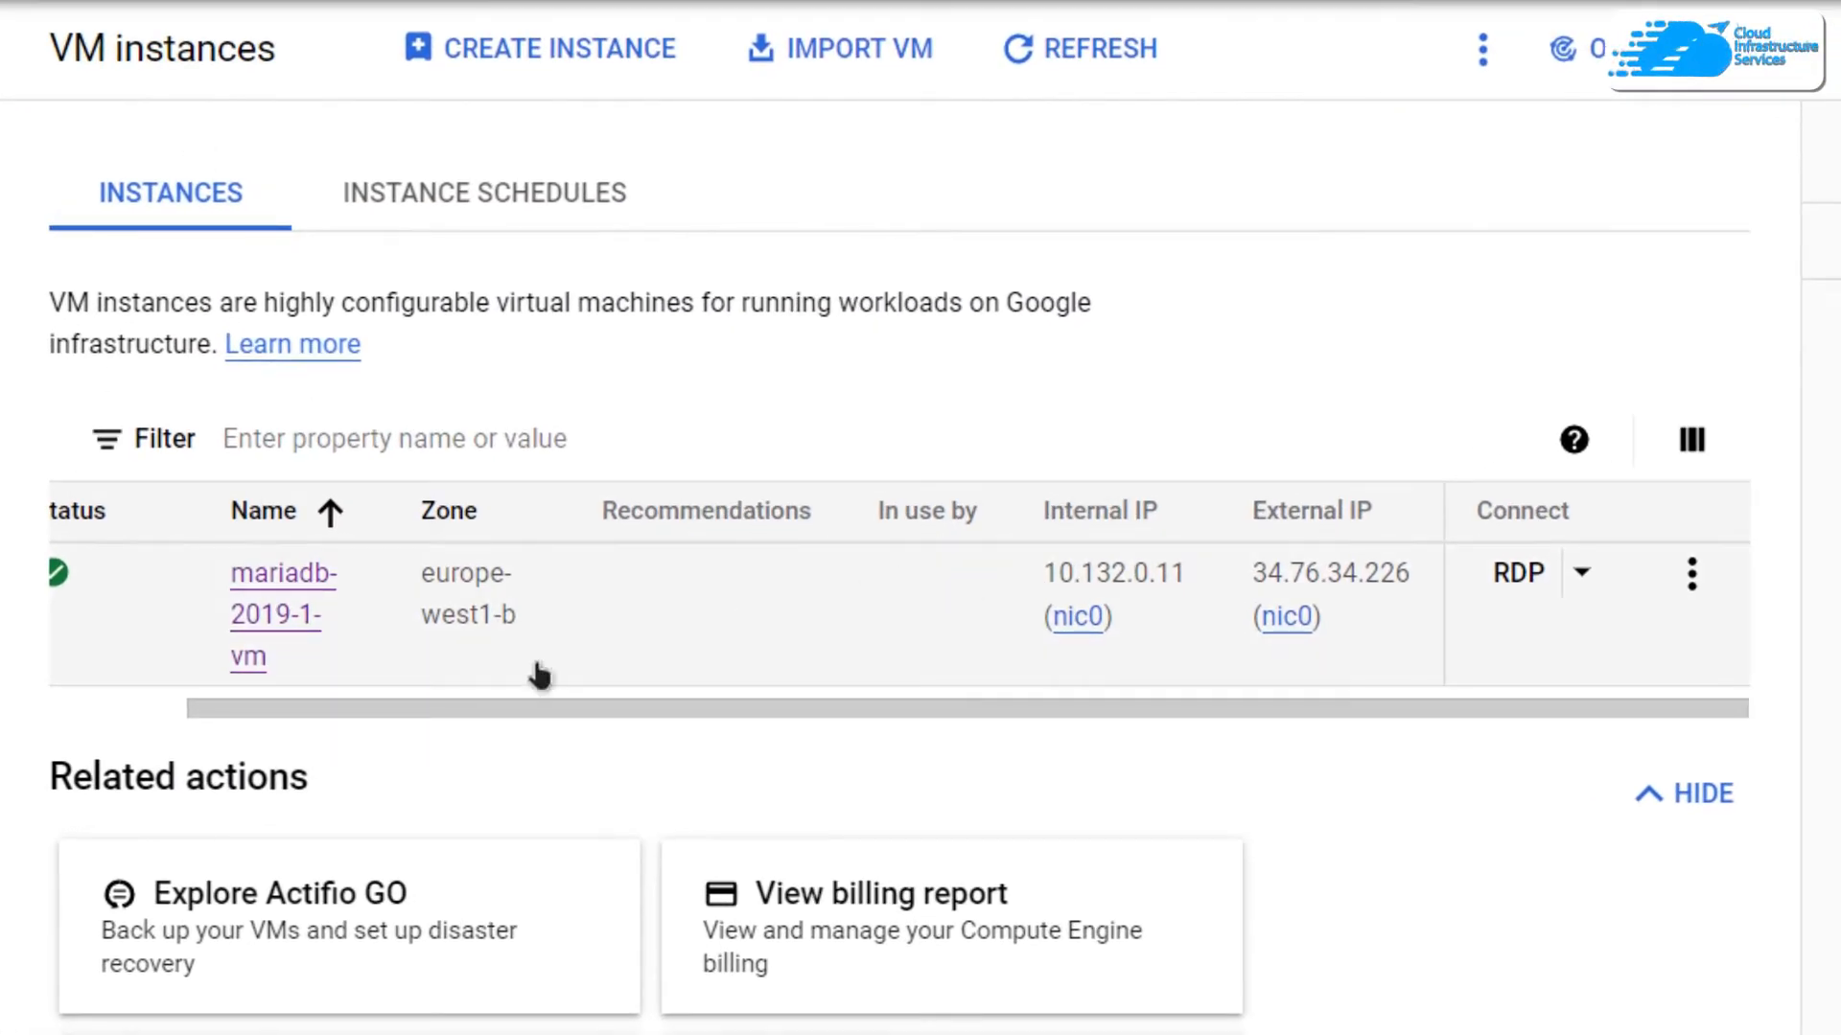
click(290, 621)
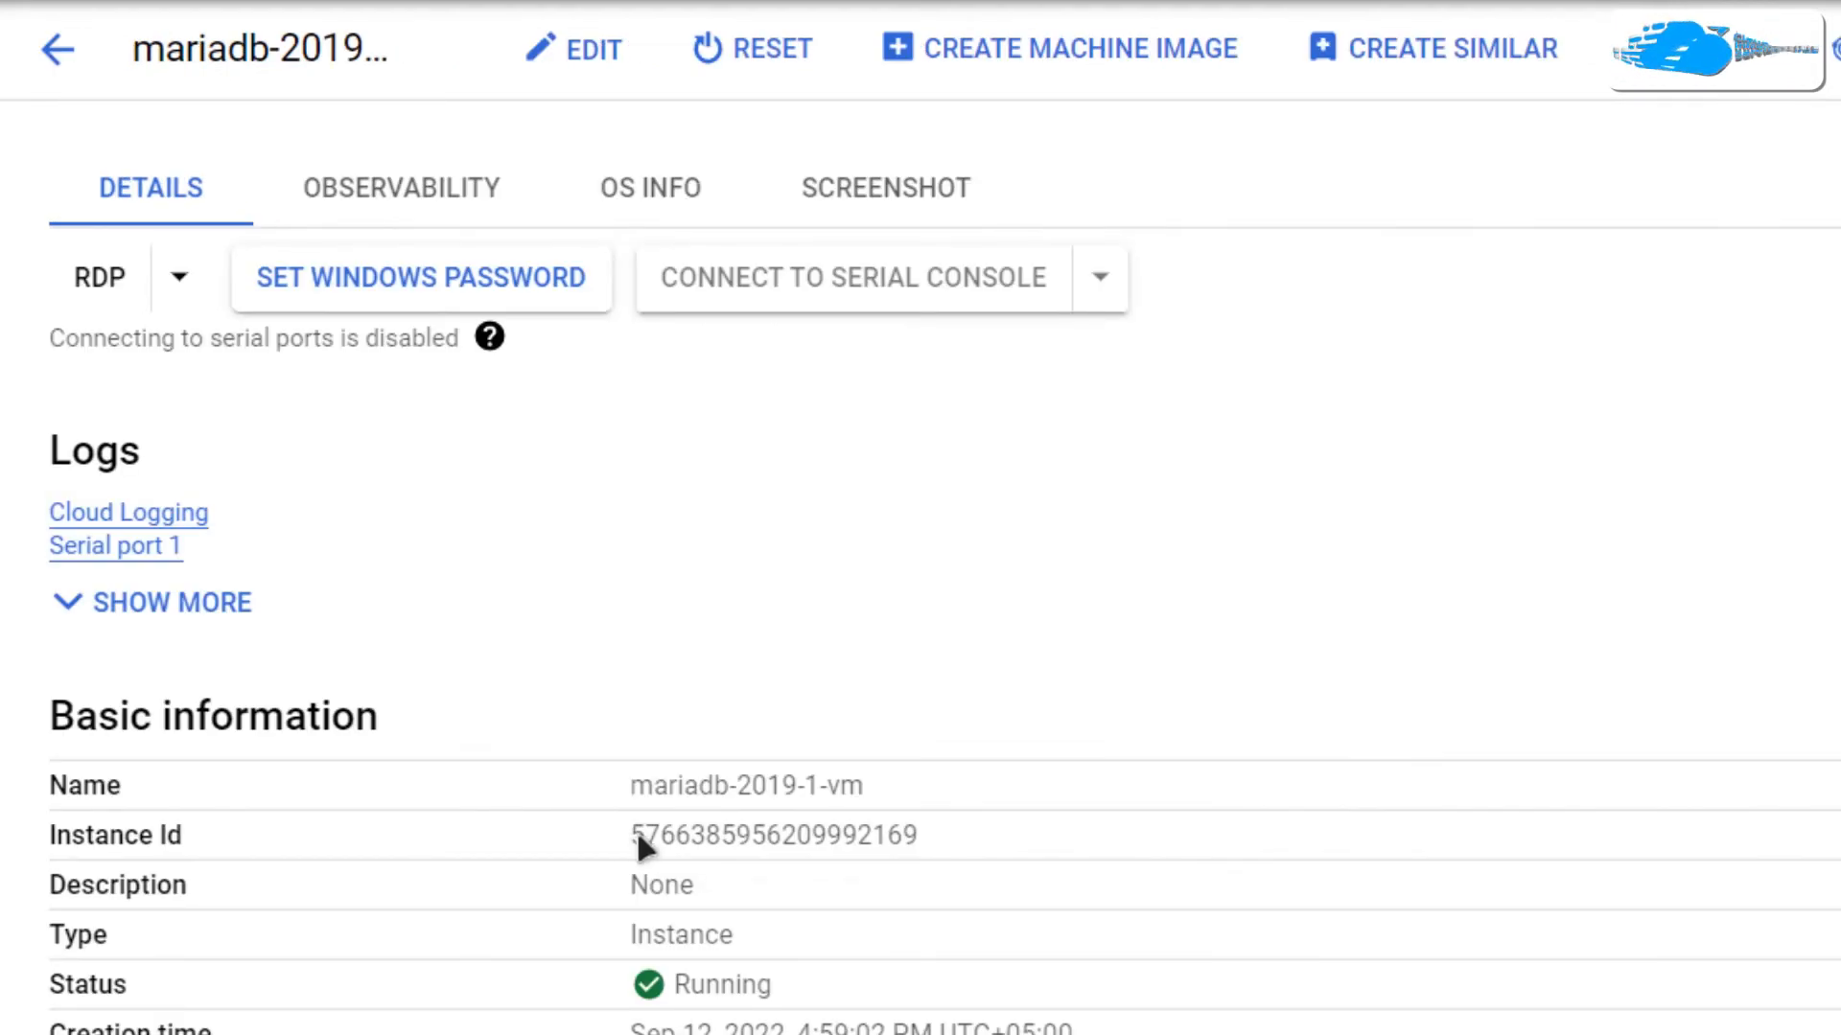
drag(632, 836, 966, 841)
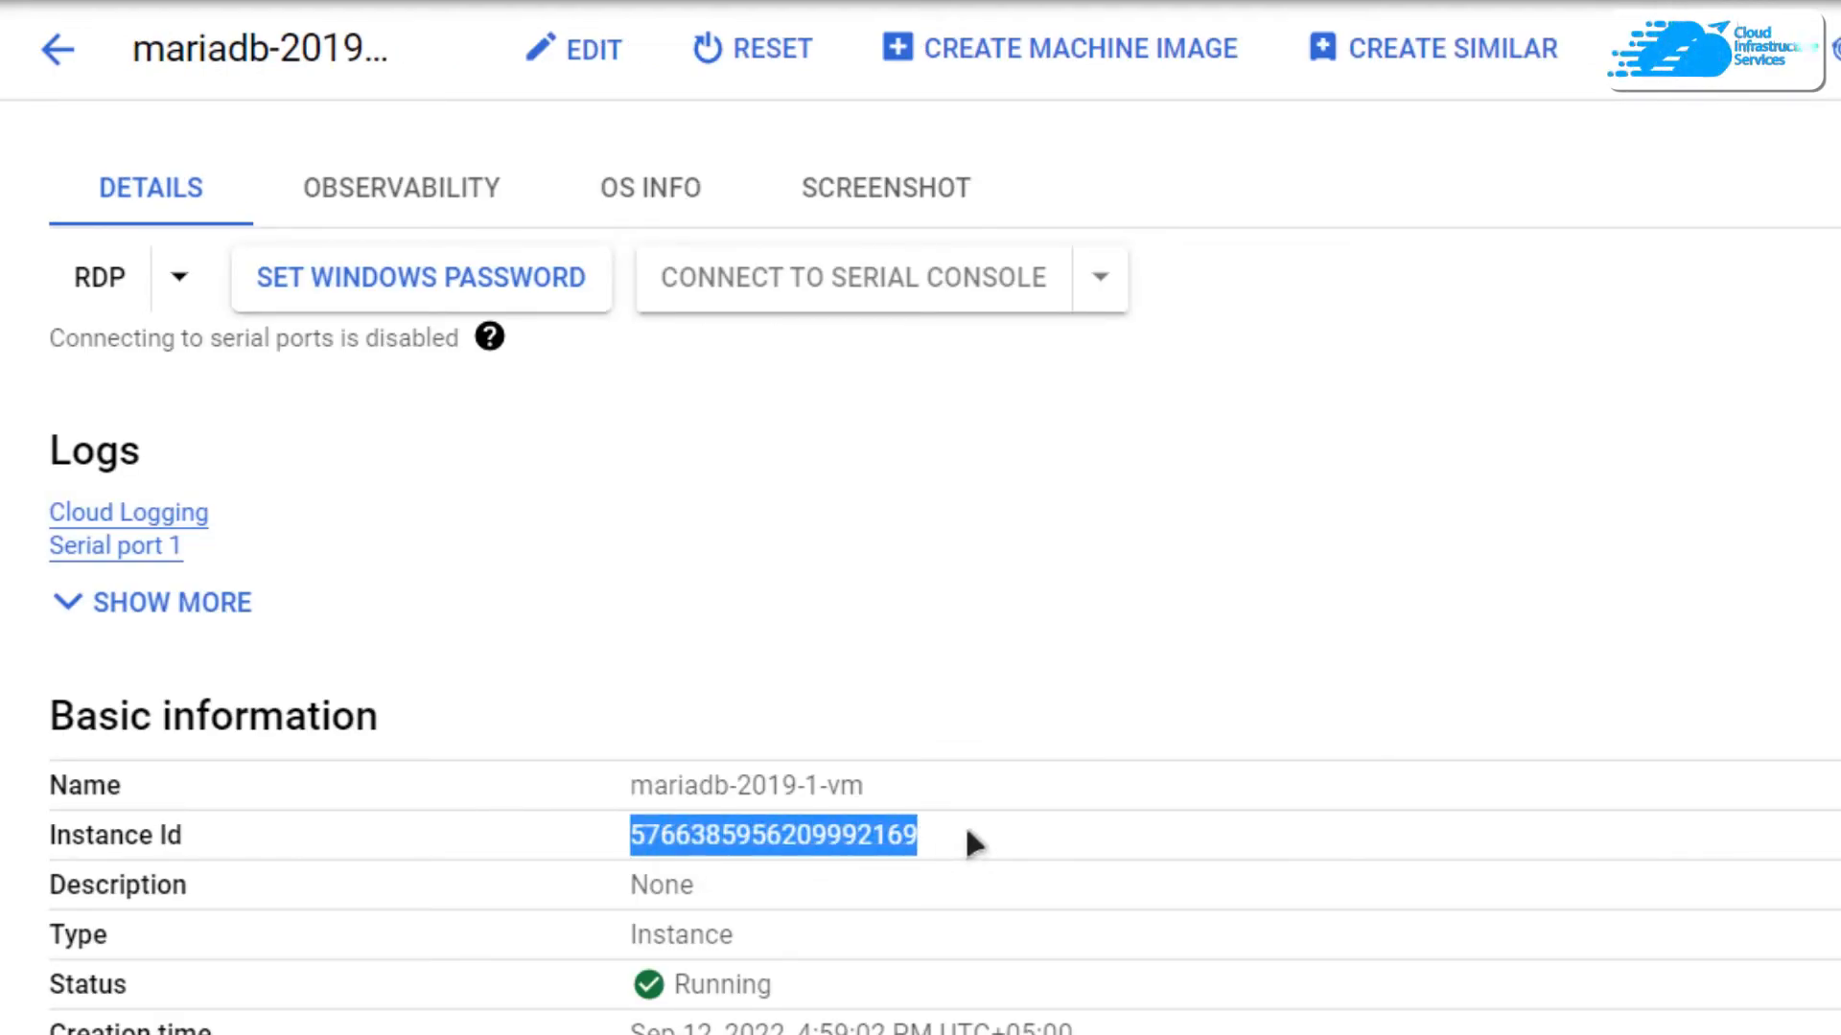
- Log in to the local MySQL server as root with the instance ID password saved in the vault, and list the schemas
key(alt+Tab)
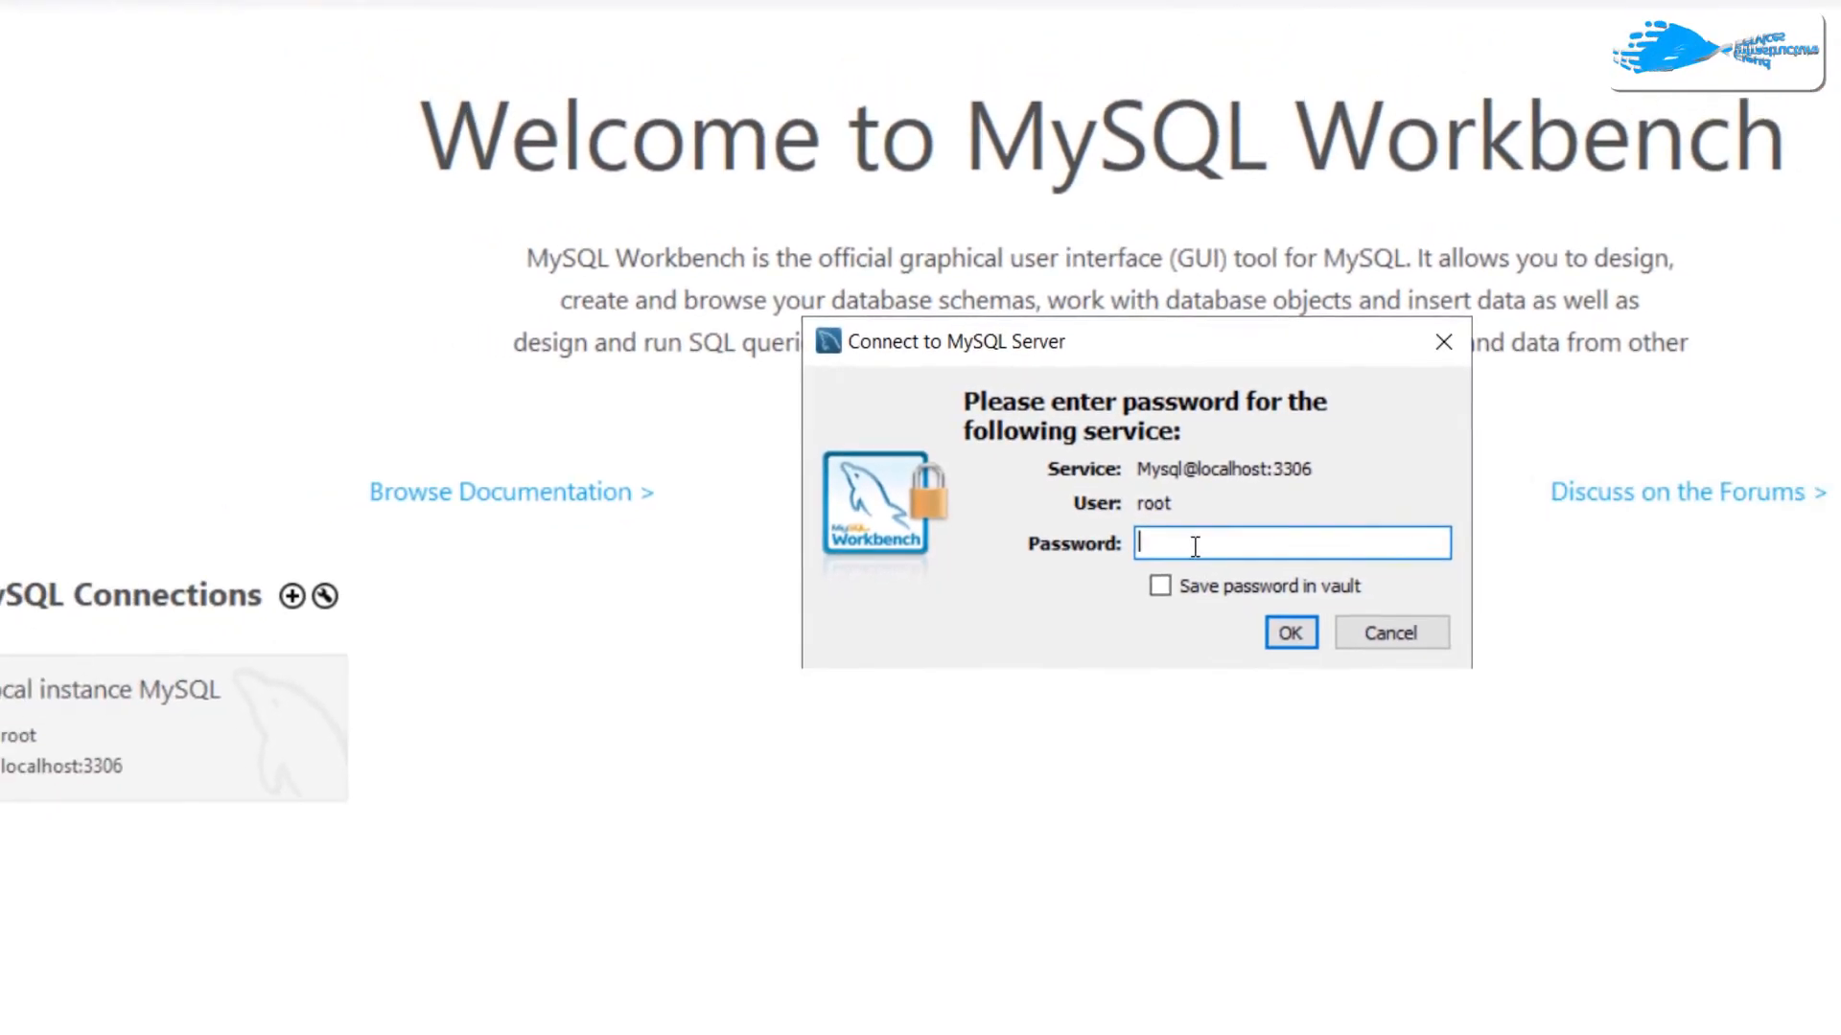
key(ctrl+v)
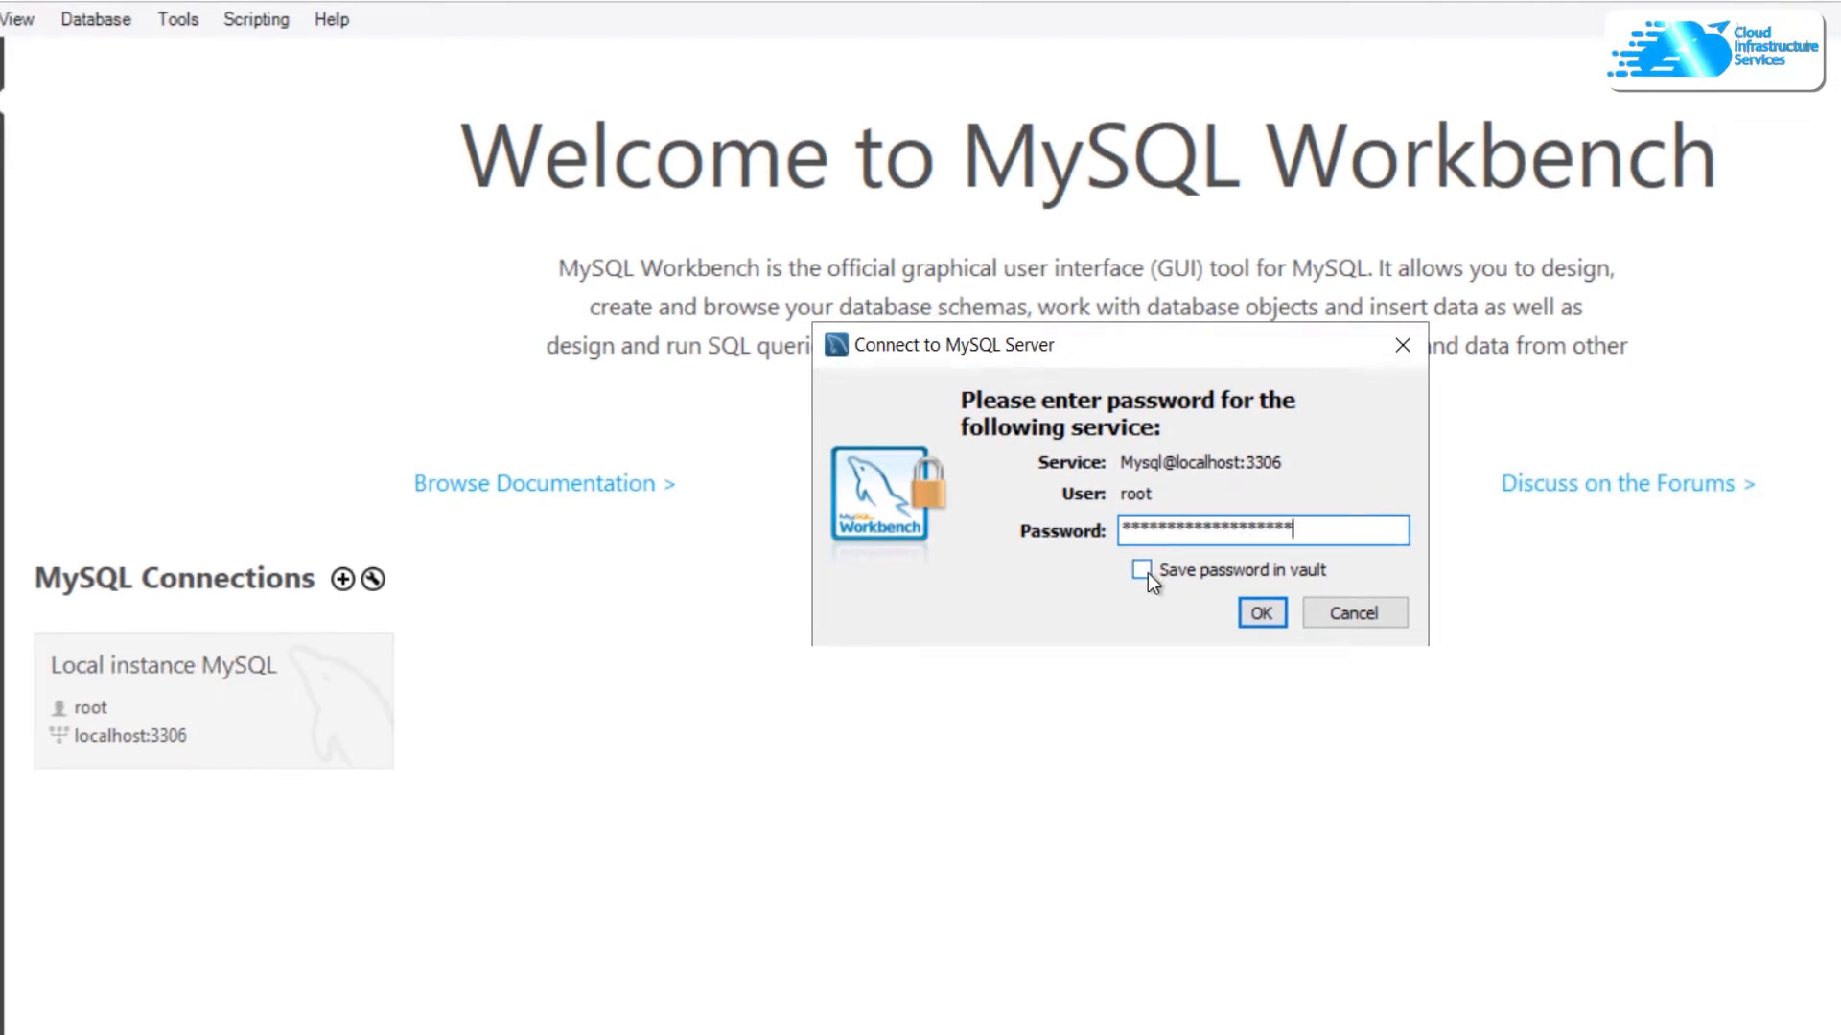
click(1144, 571)
click(1262, 614)
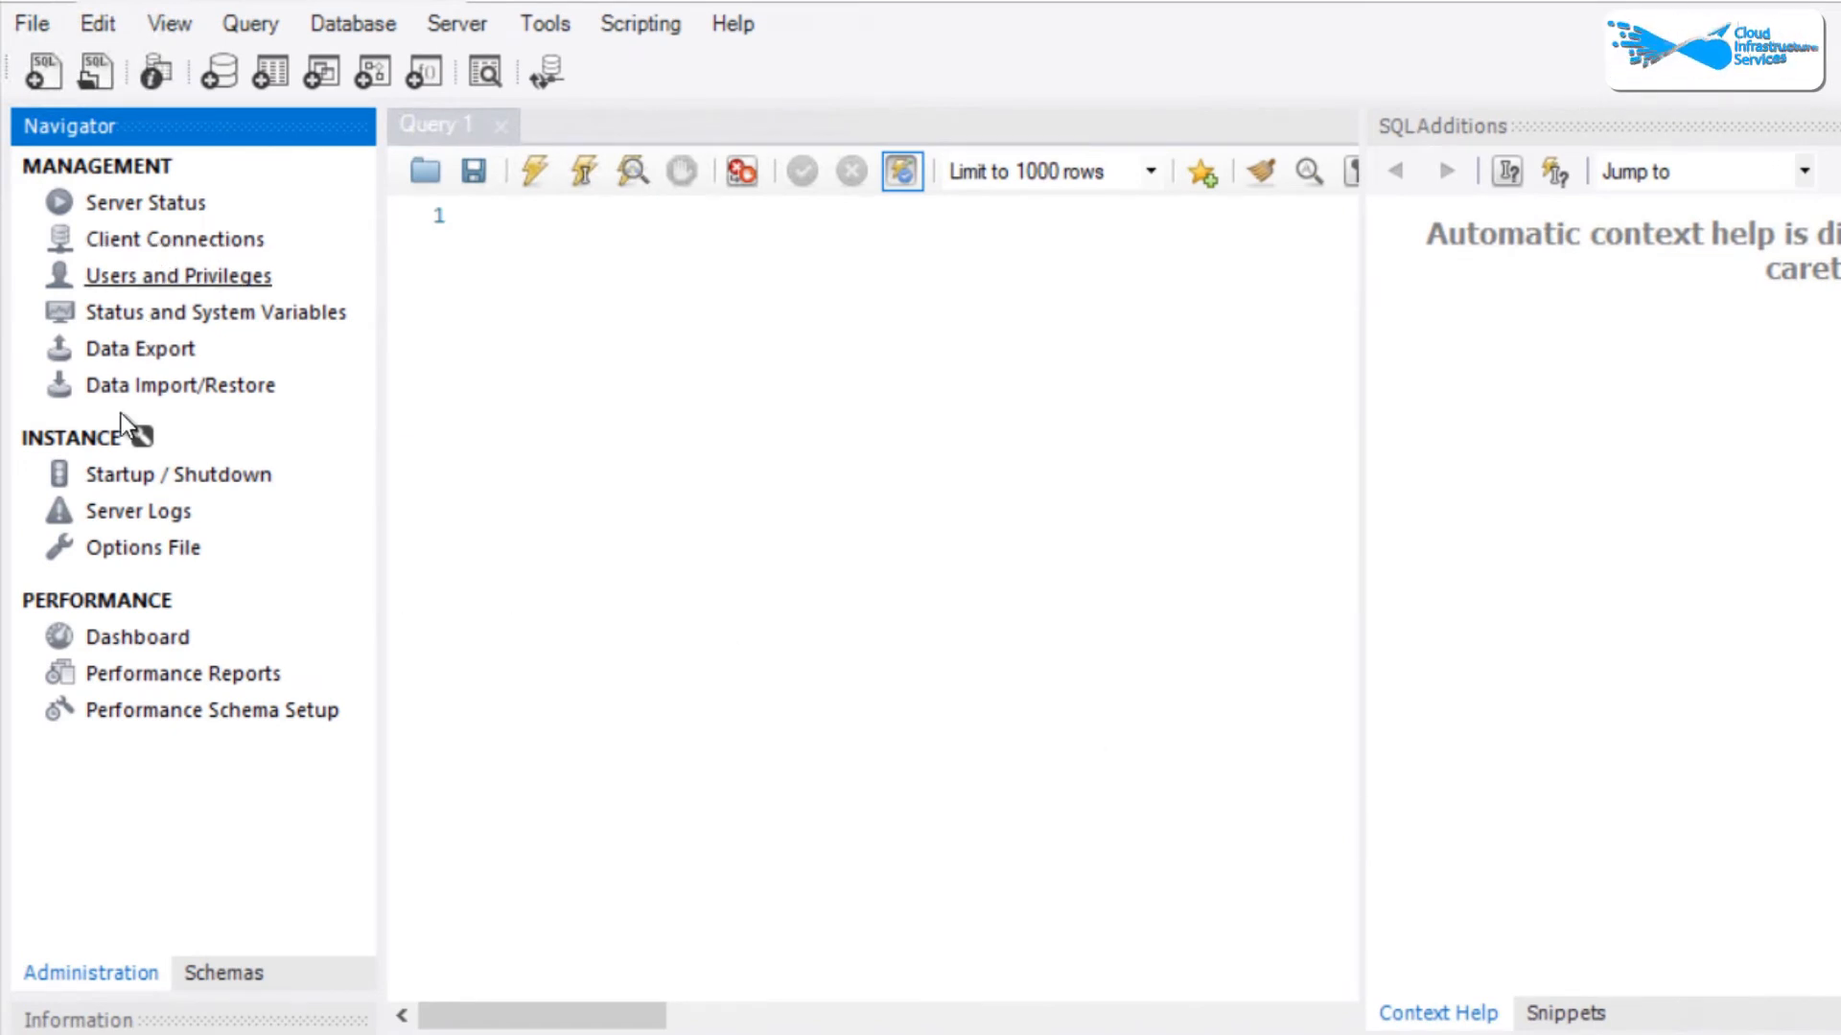
click(225, 974)
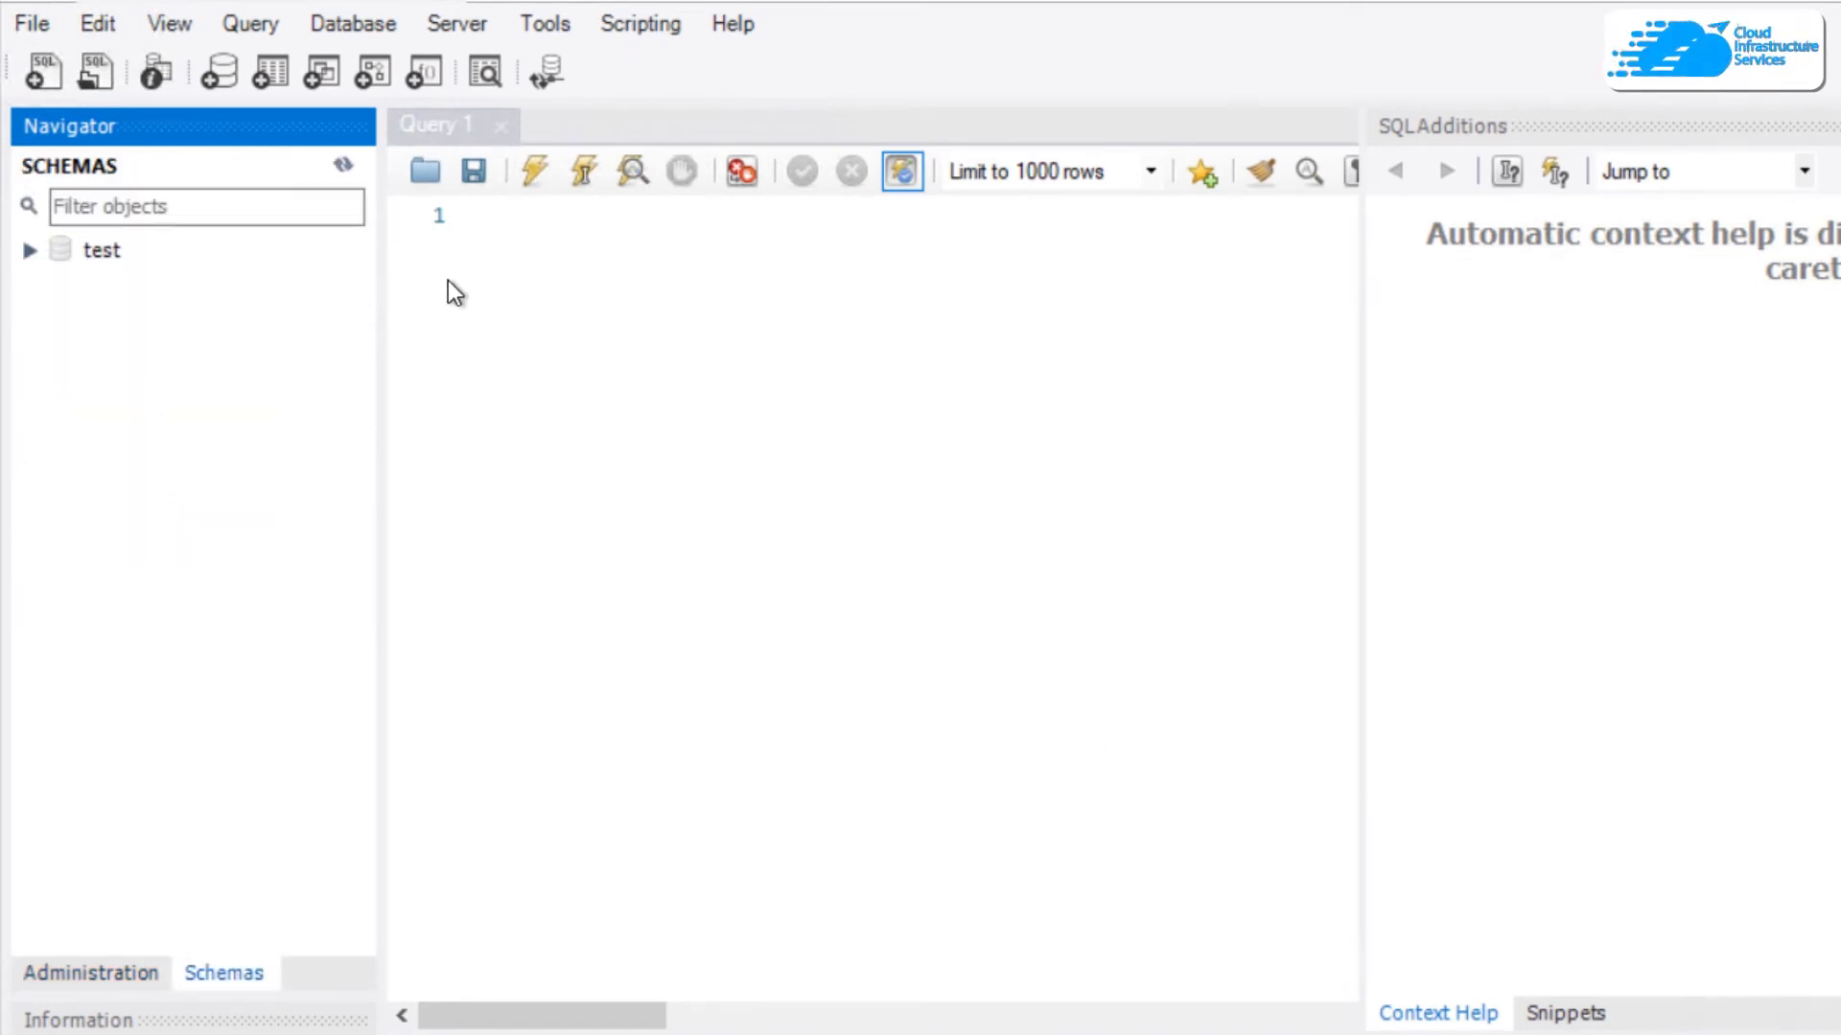
click(641, 284)
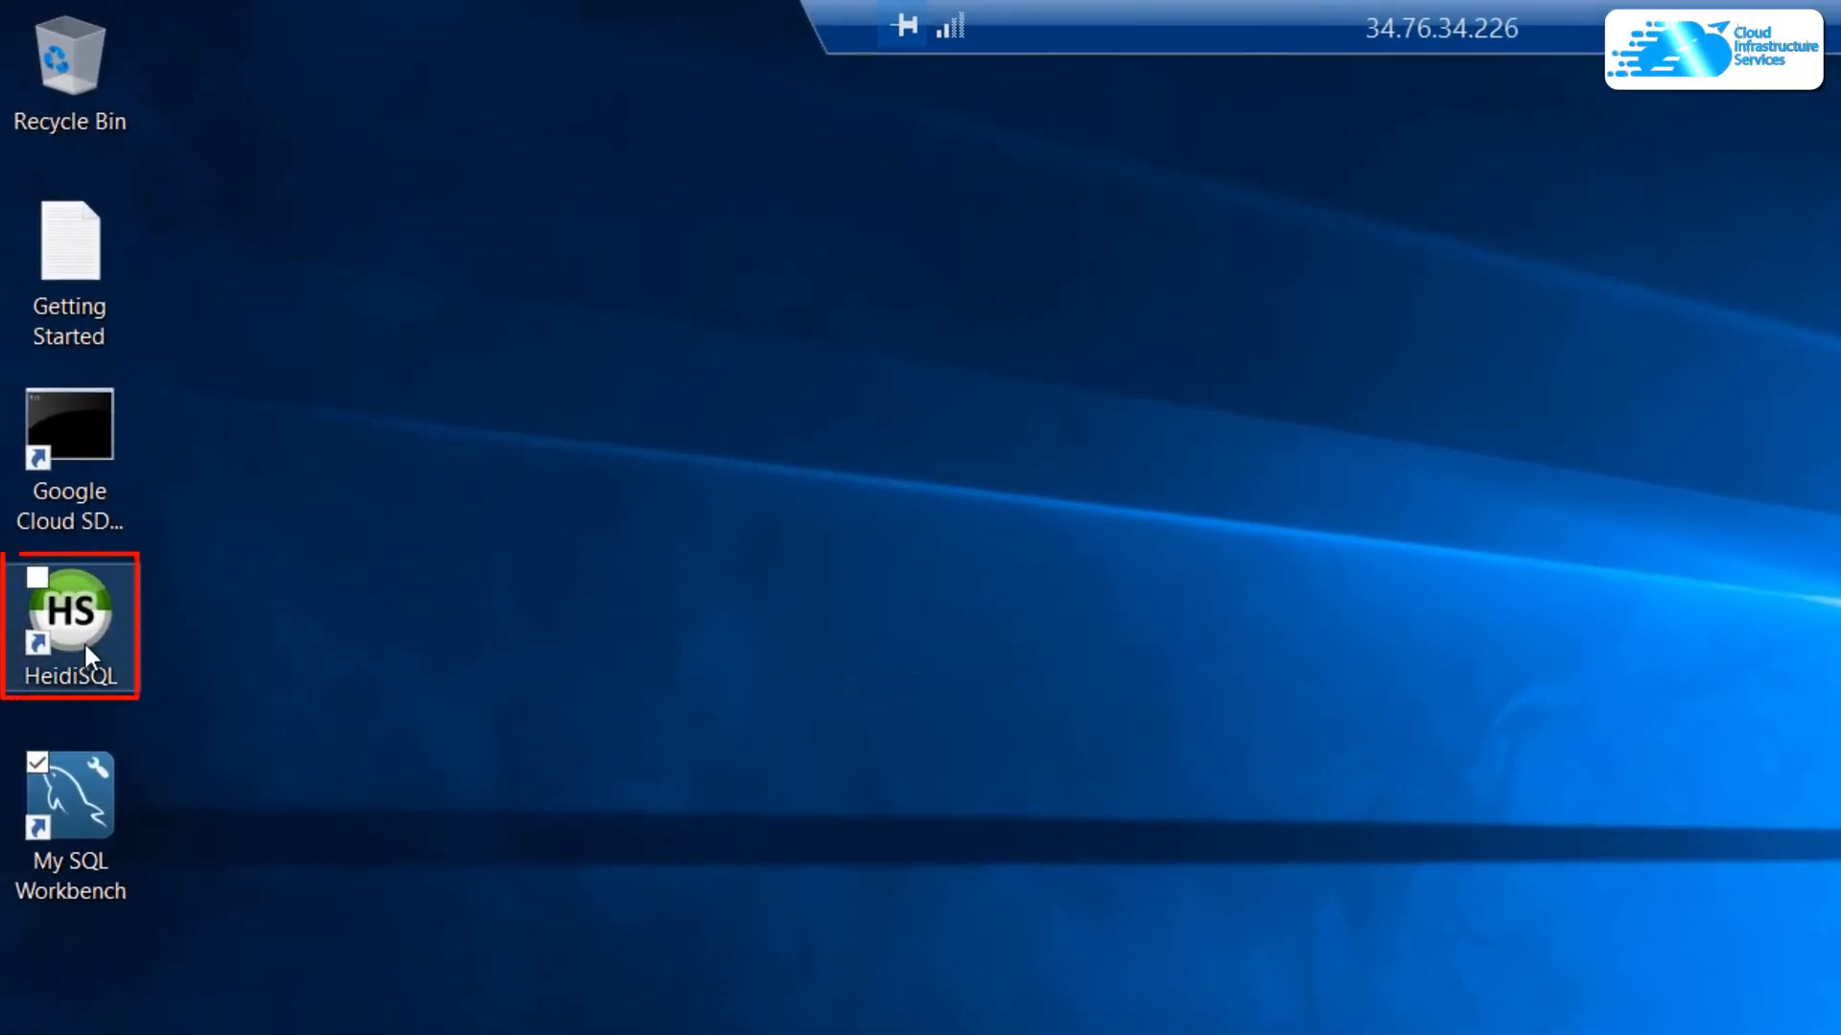
- Launch HeidiSQL on the remote desktop and create a new session with the default name
double_click(93, 640)
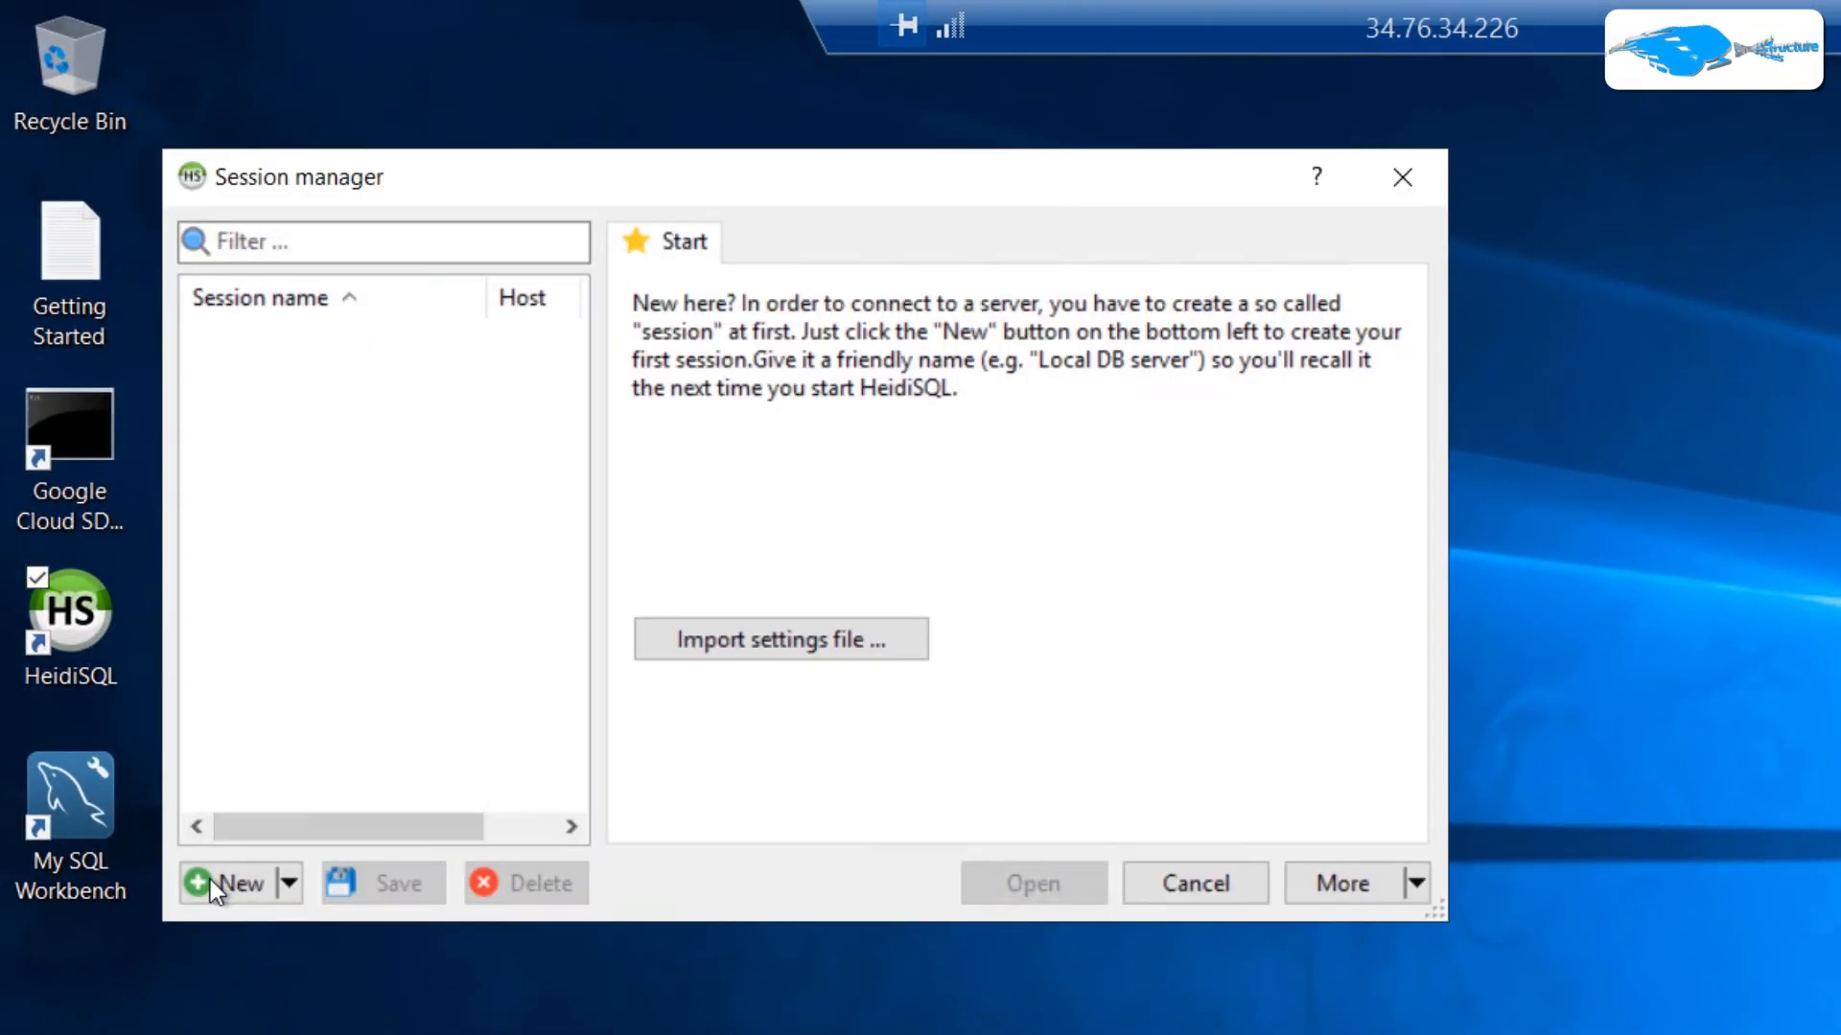
click(229, 884)
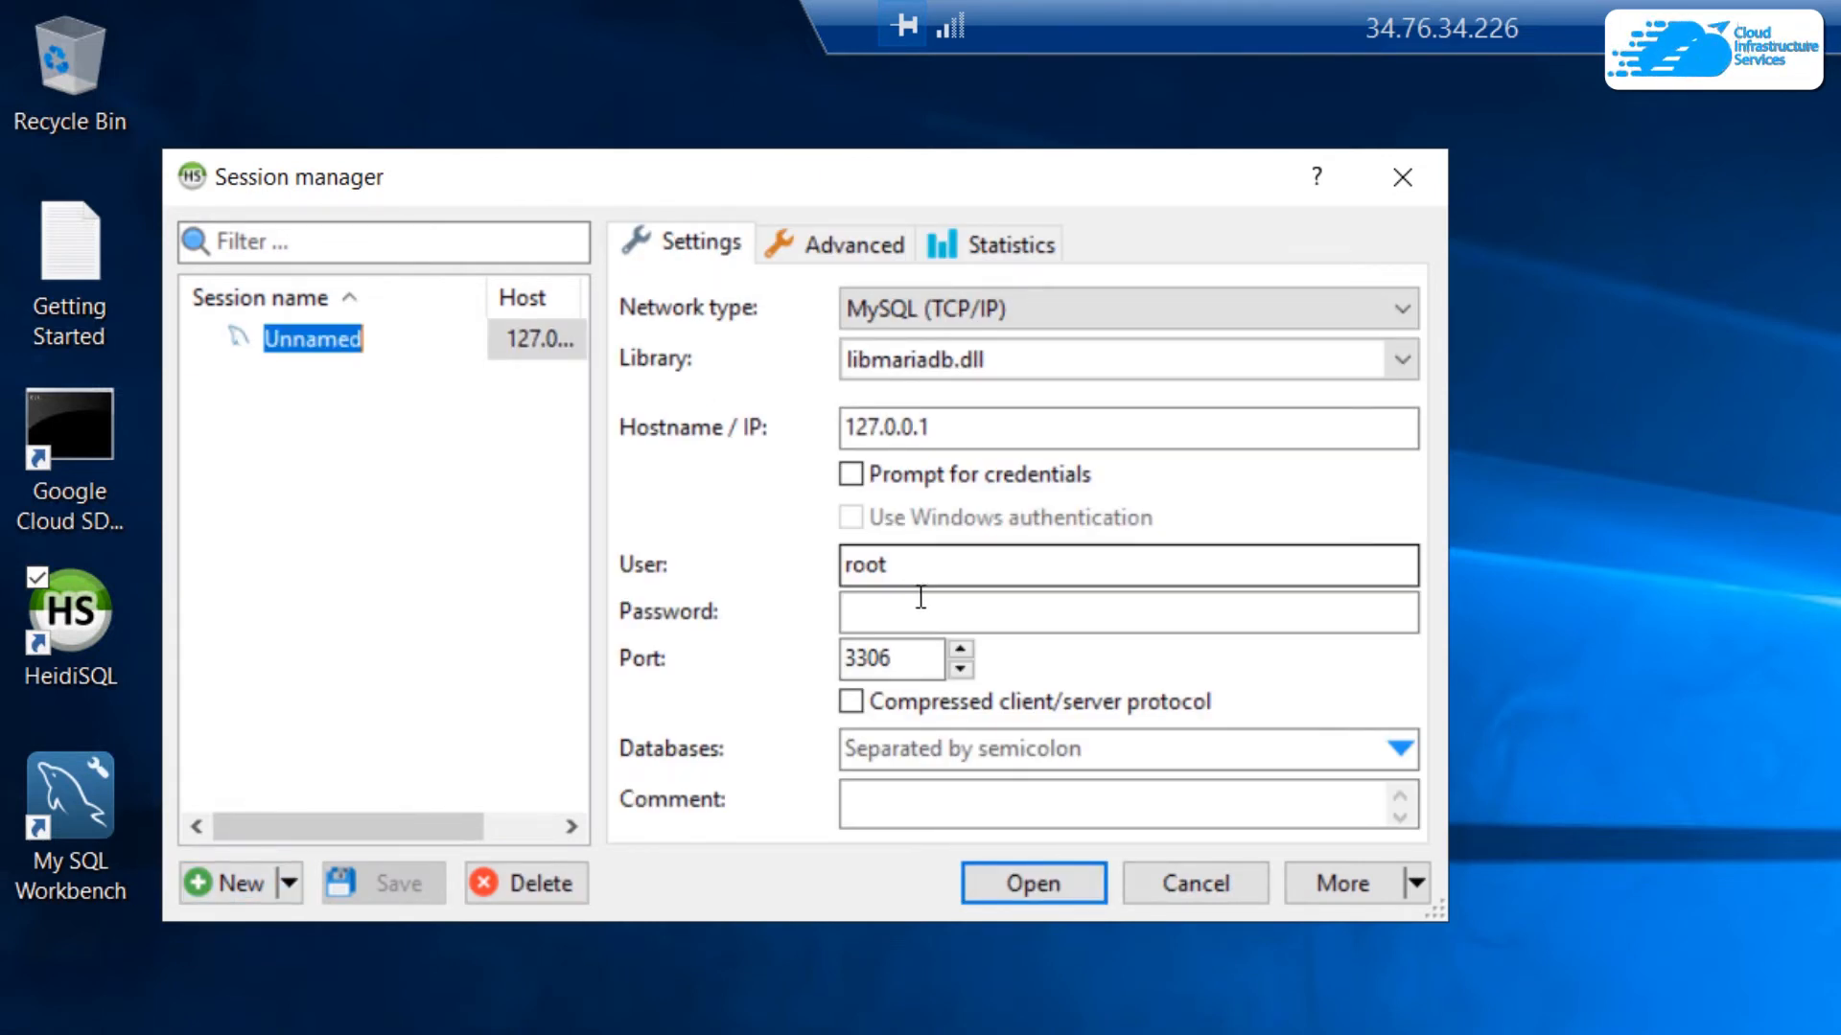
key(Return)
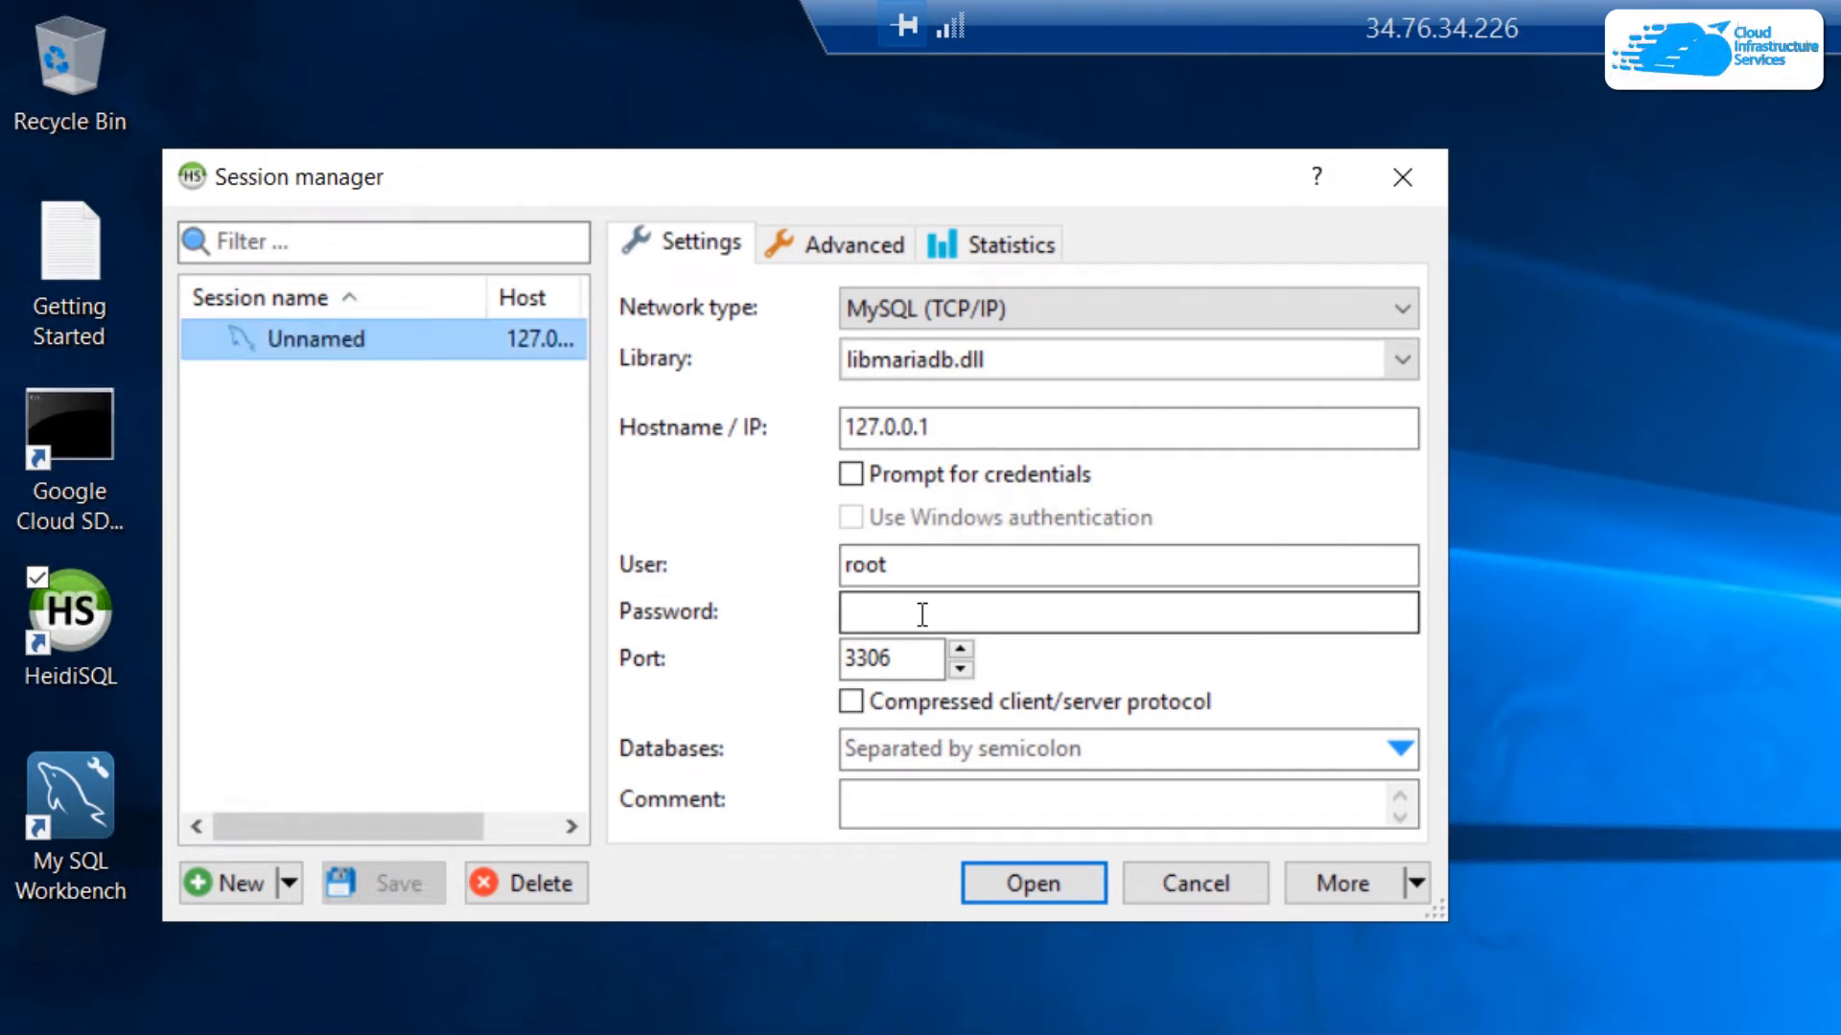
- Enter the root account's password in the new session and connect to the local database server
click(922, 614)
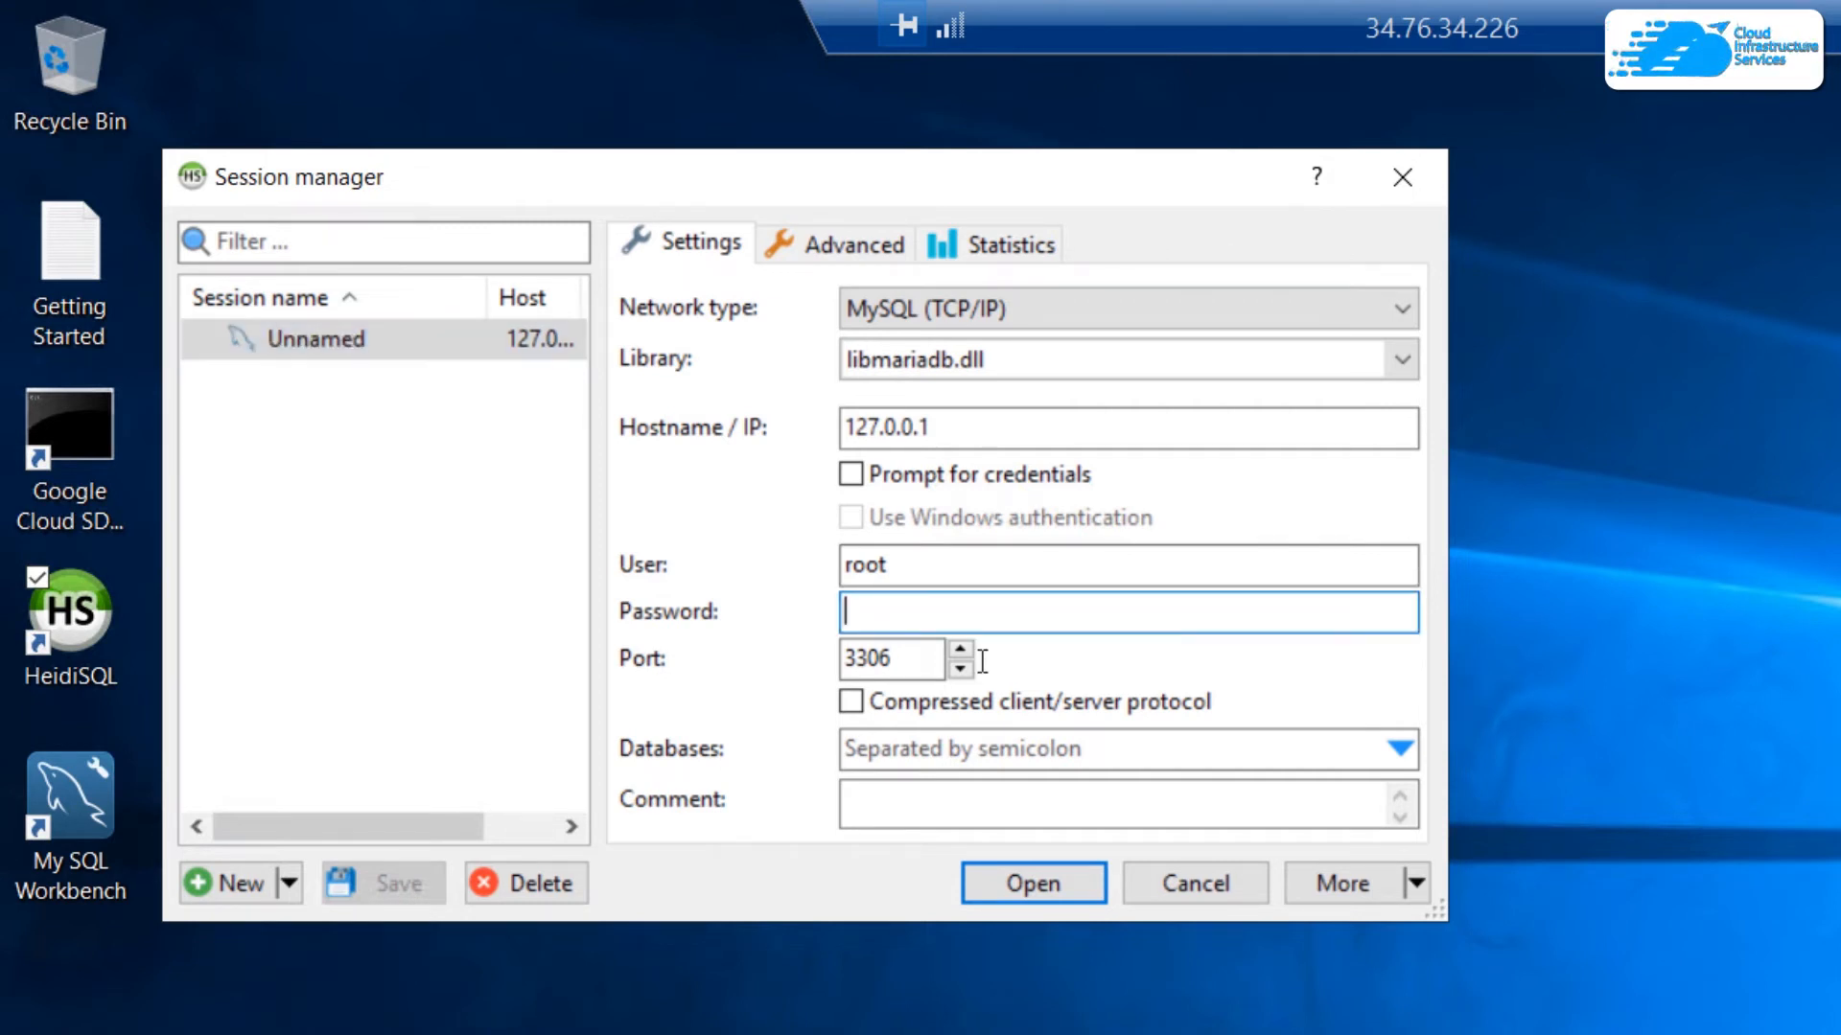
key(ctrl+v)
click(1017, 882)
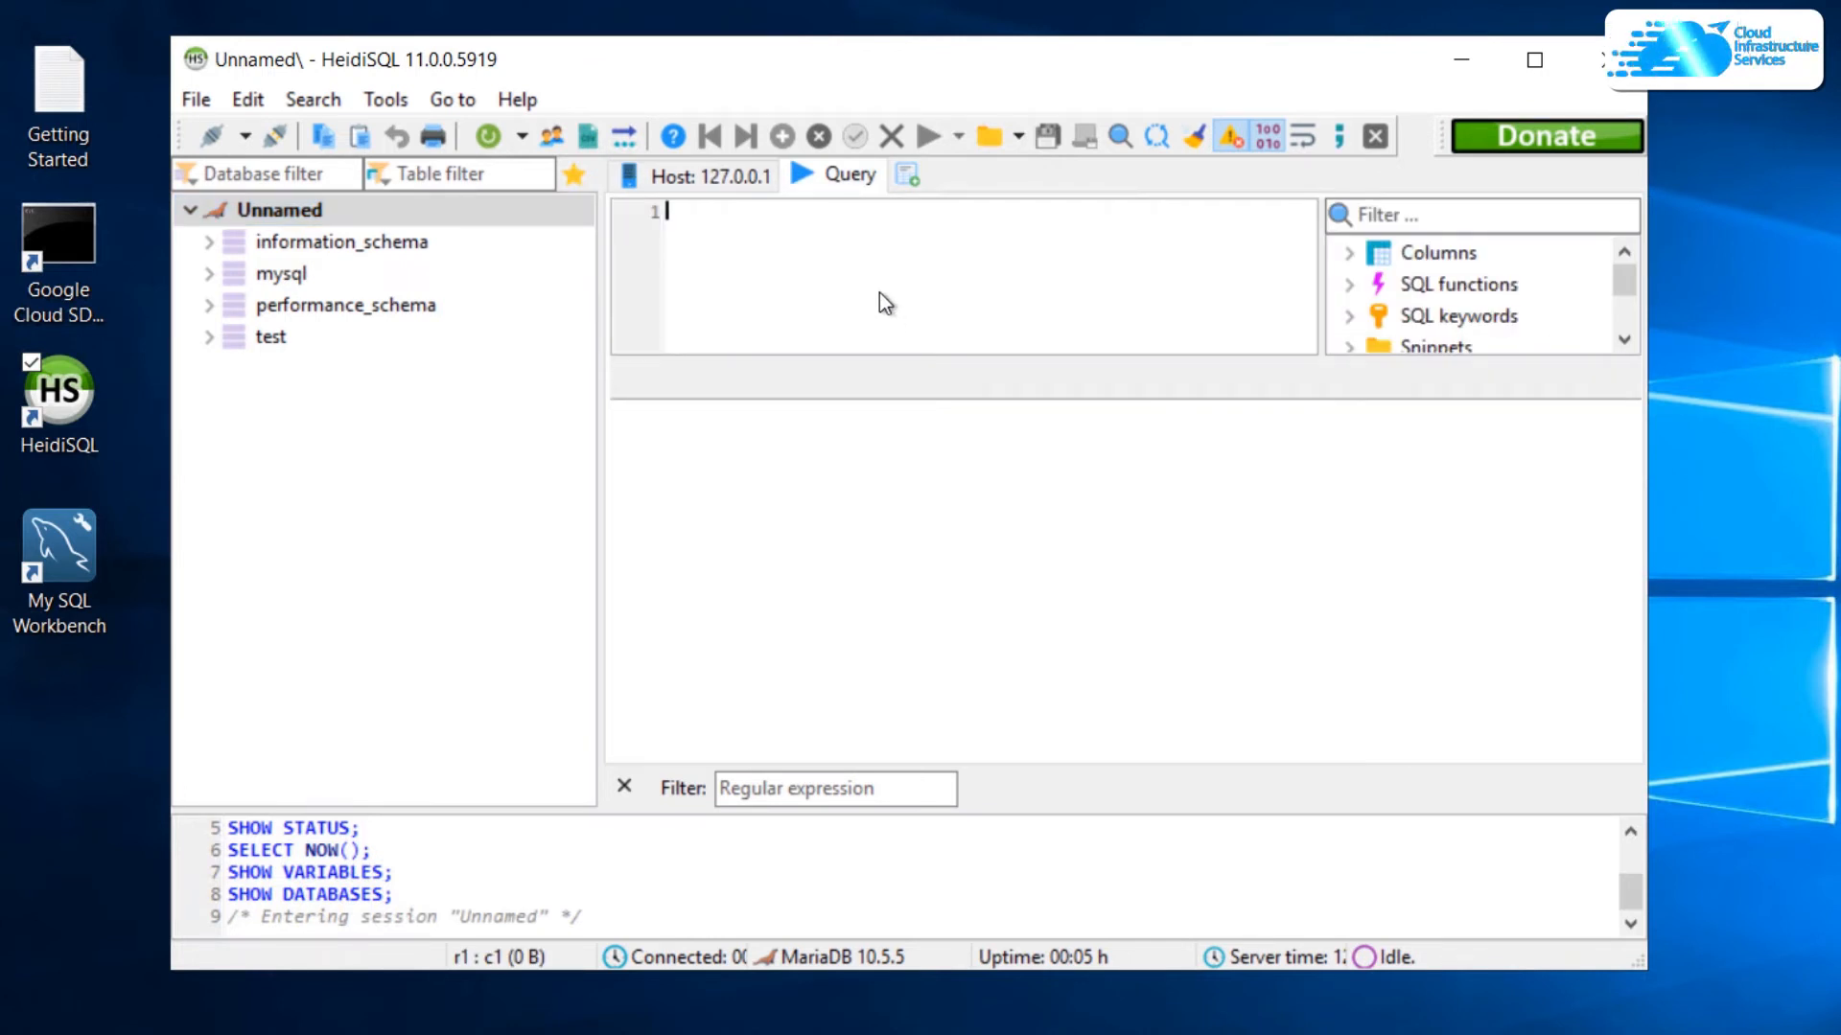
- Write the query CREATE DATABASE demo1; and execute it on the server
text(crea)
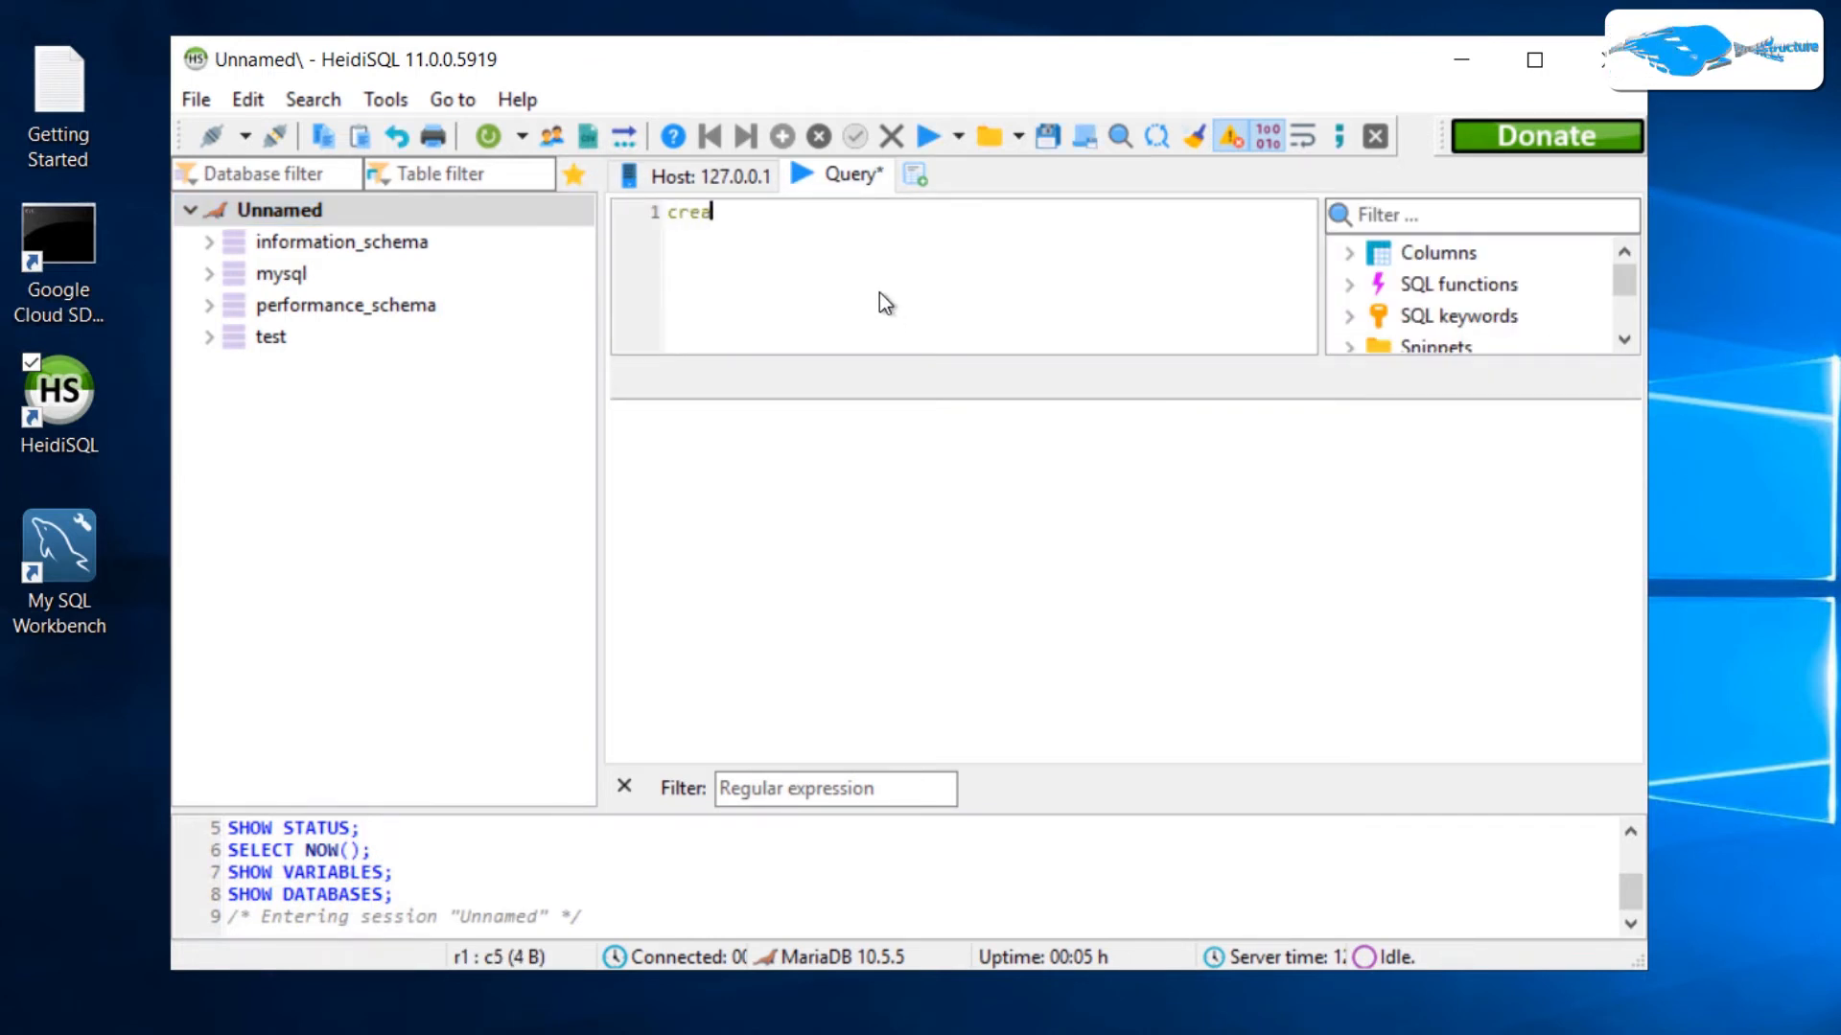
text(te database )
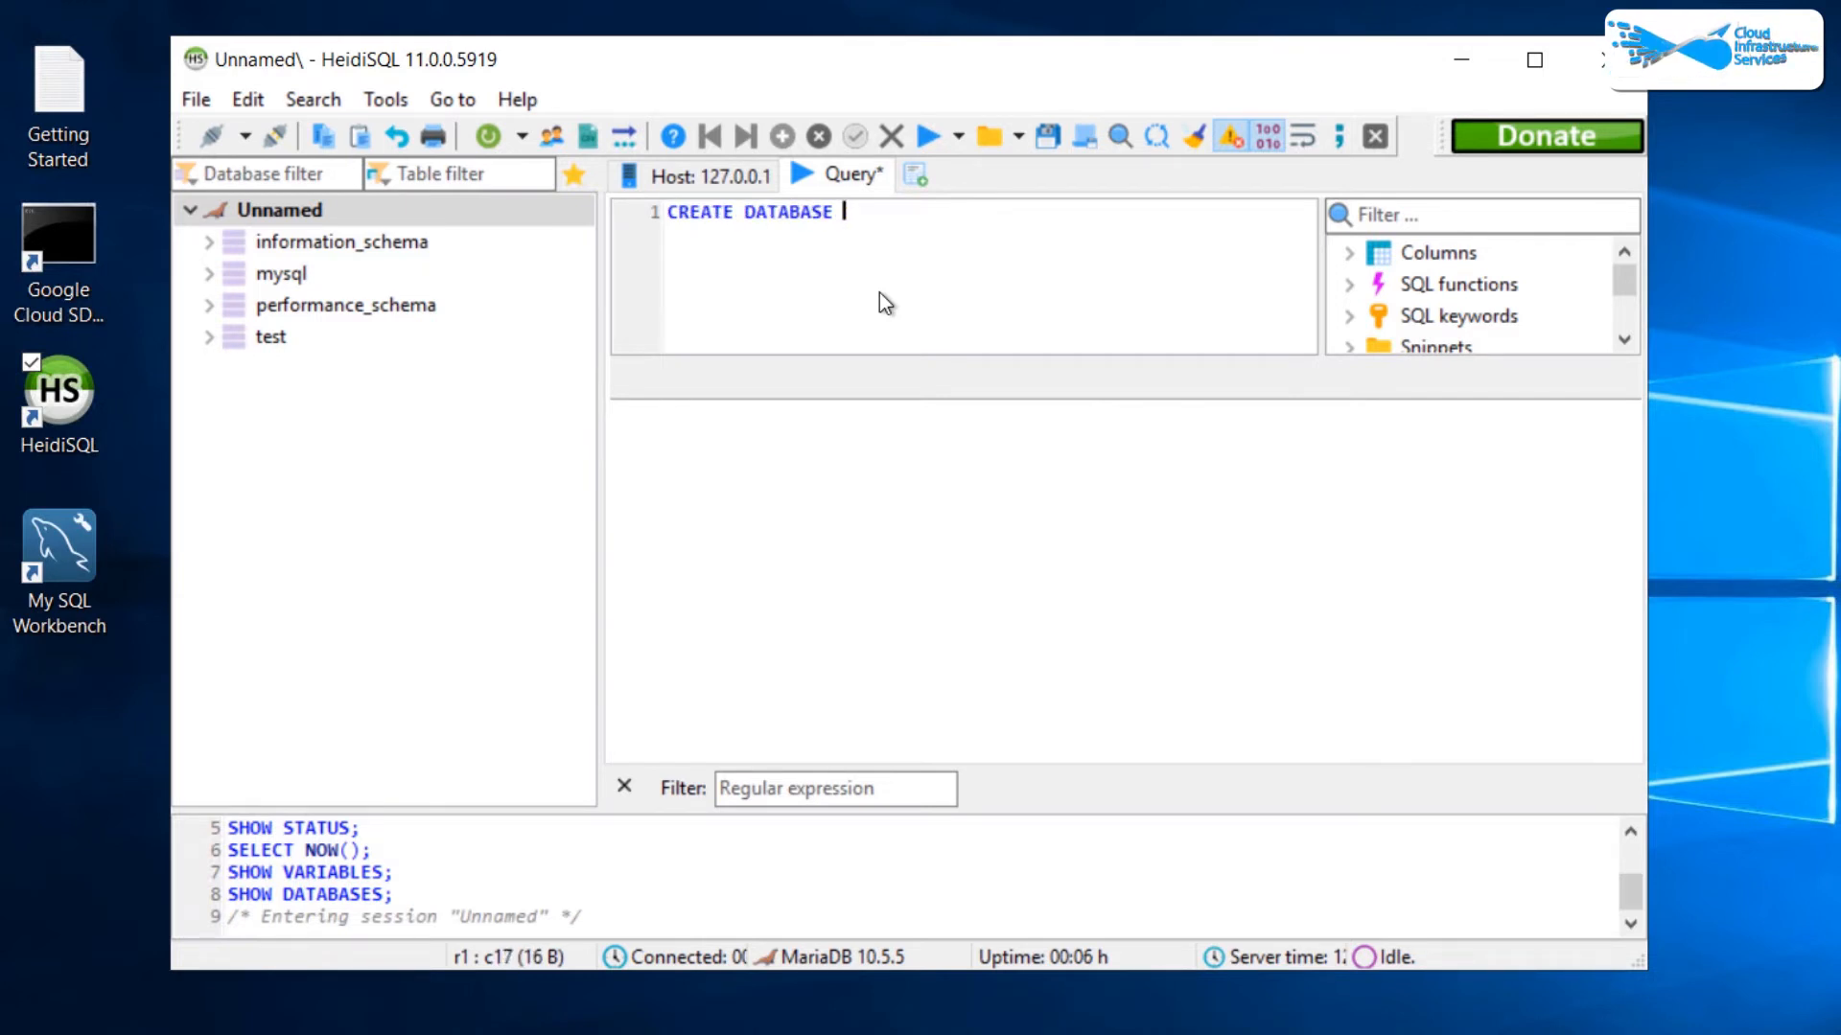
text(demo1;)
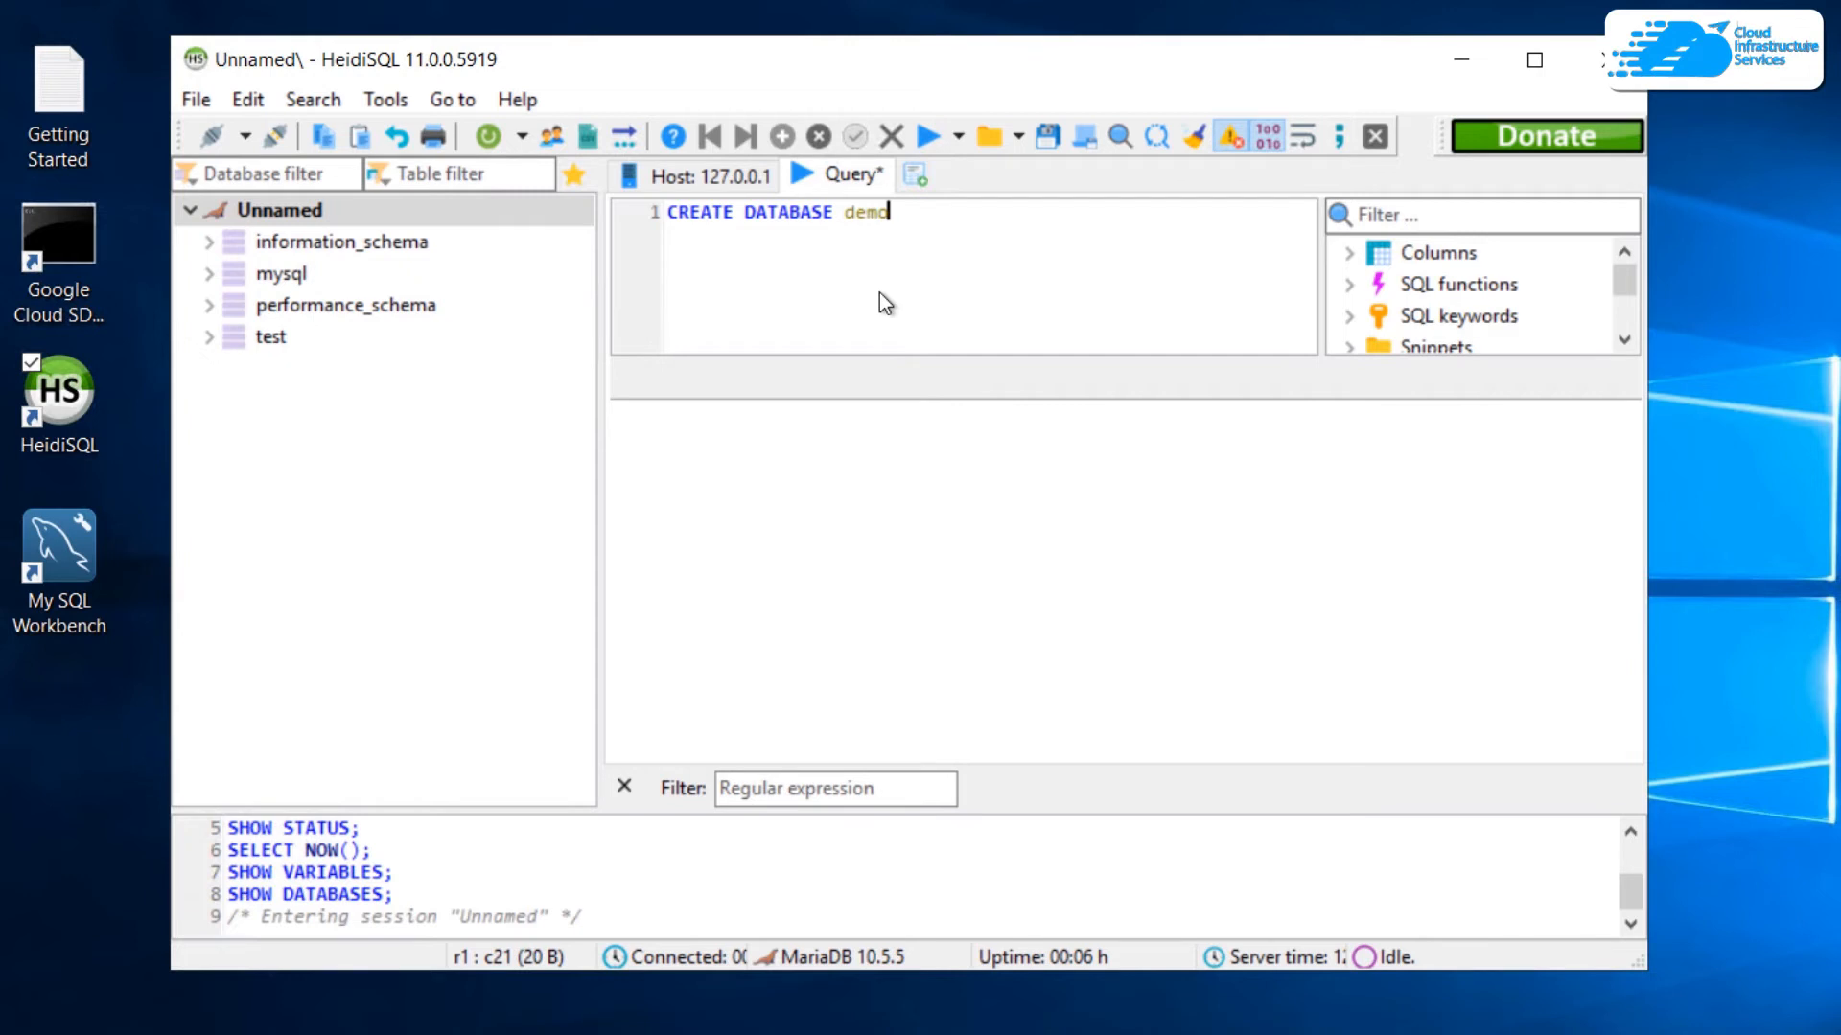
click(928, 136)
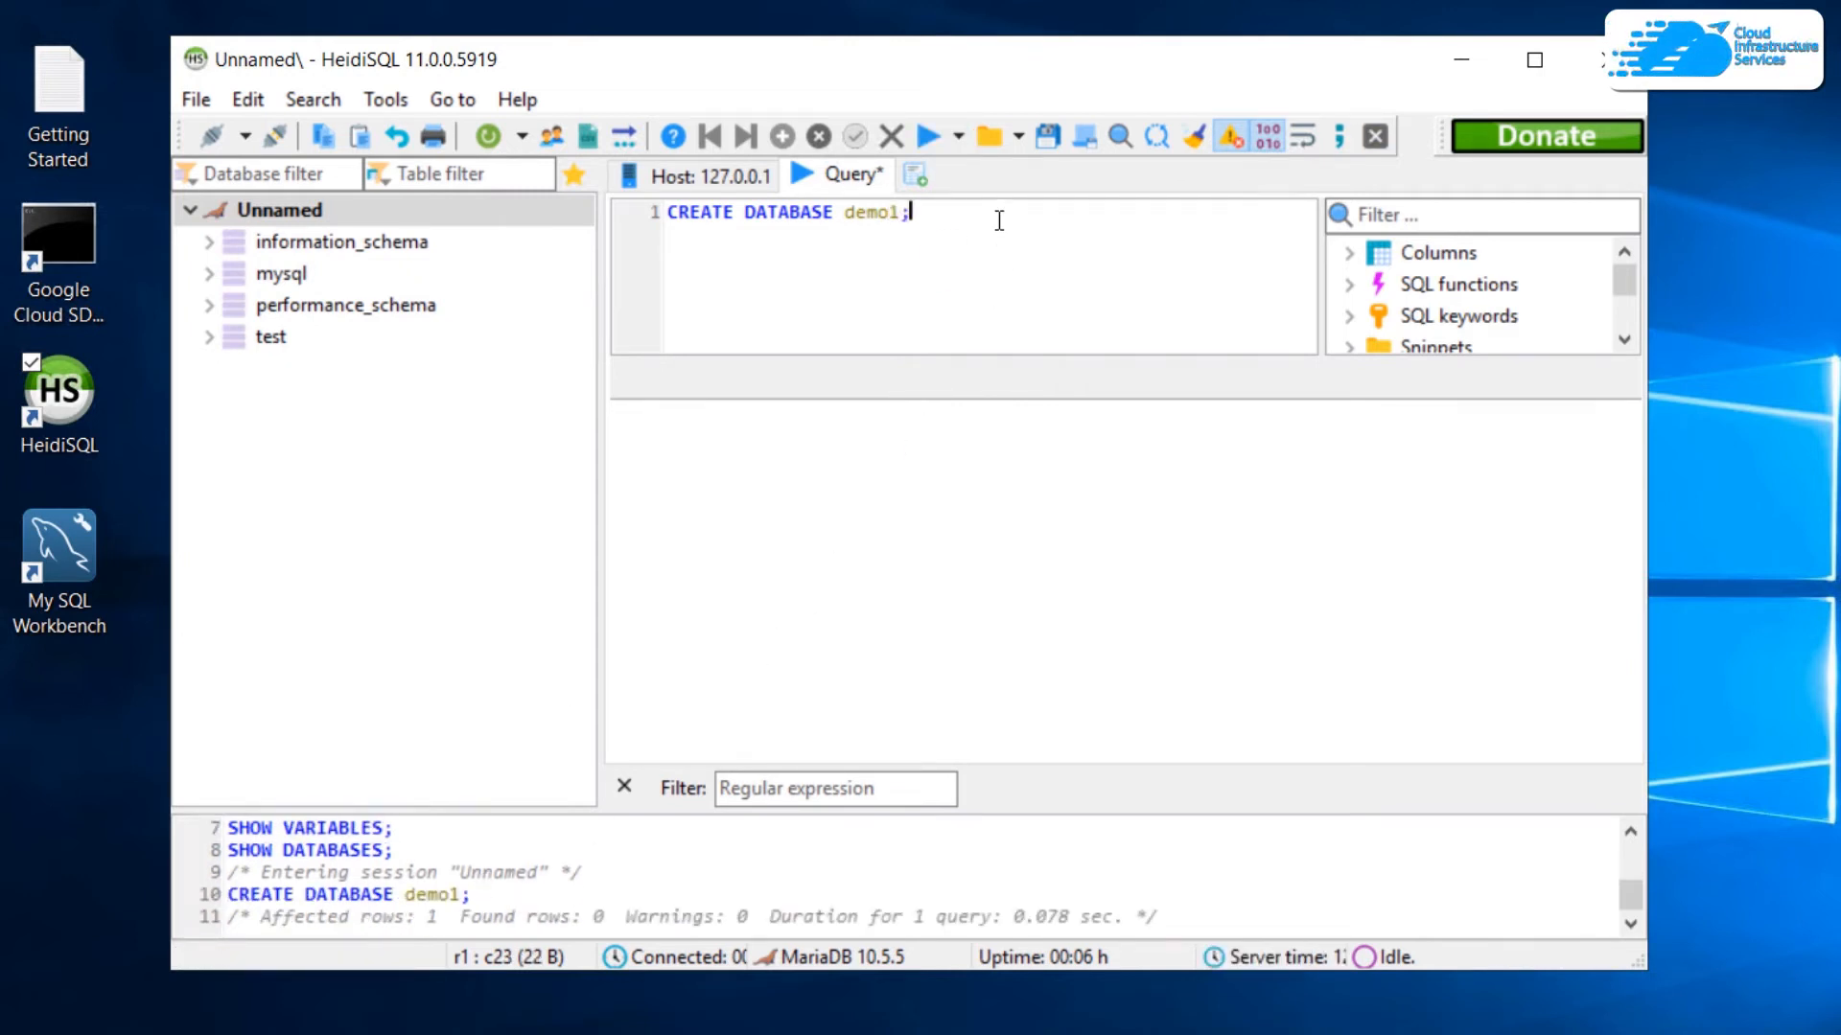
- Replace the query text with SHOW DATABASES; and run it to list the databases
drag(999, 221, 672, 239)
key(ctrl+a)
key(Delete)
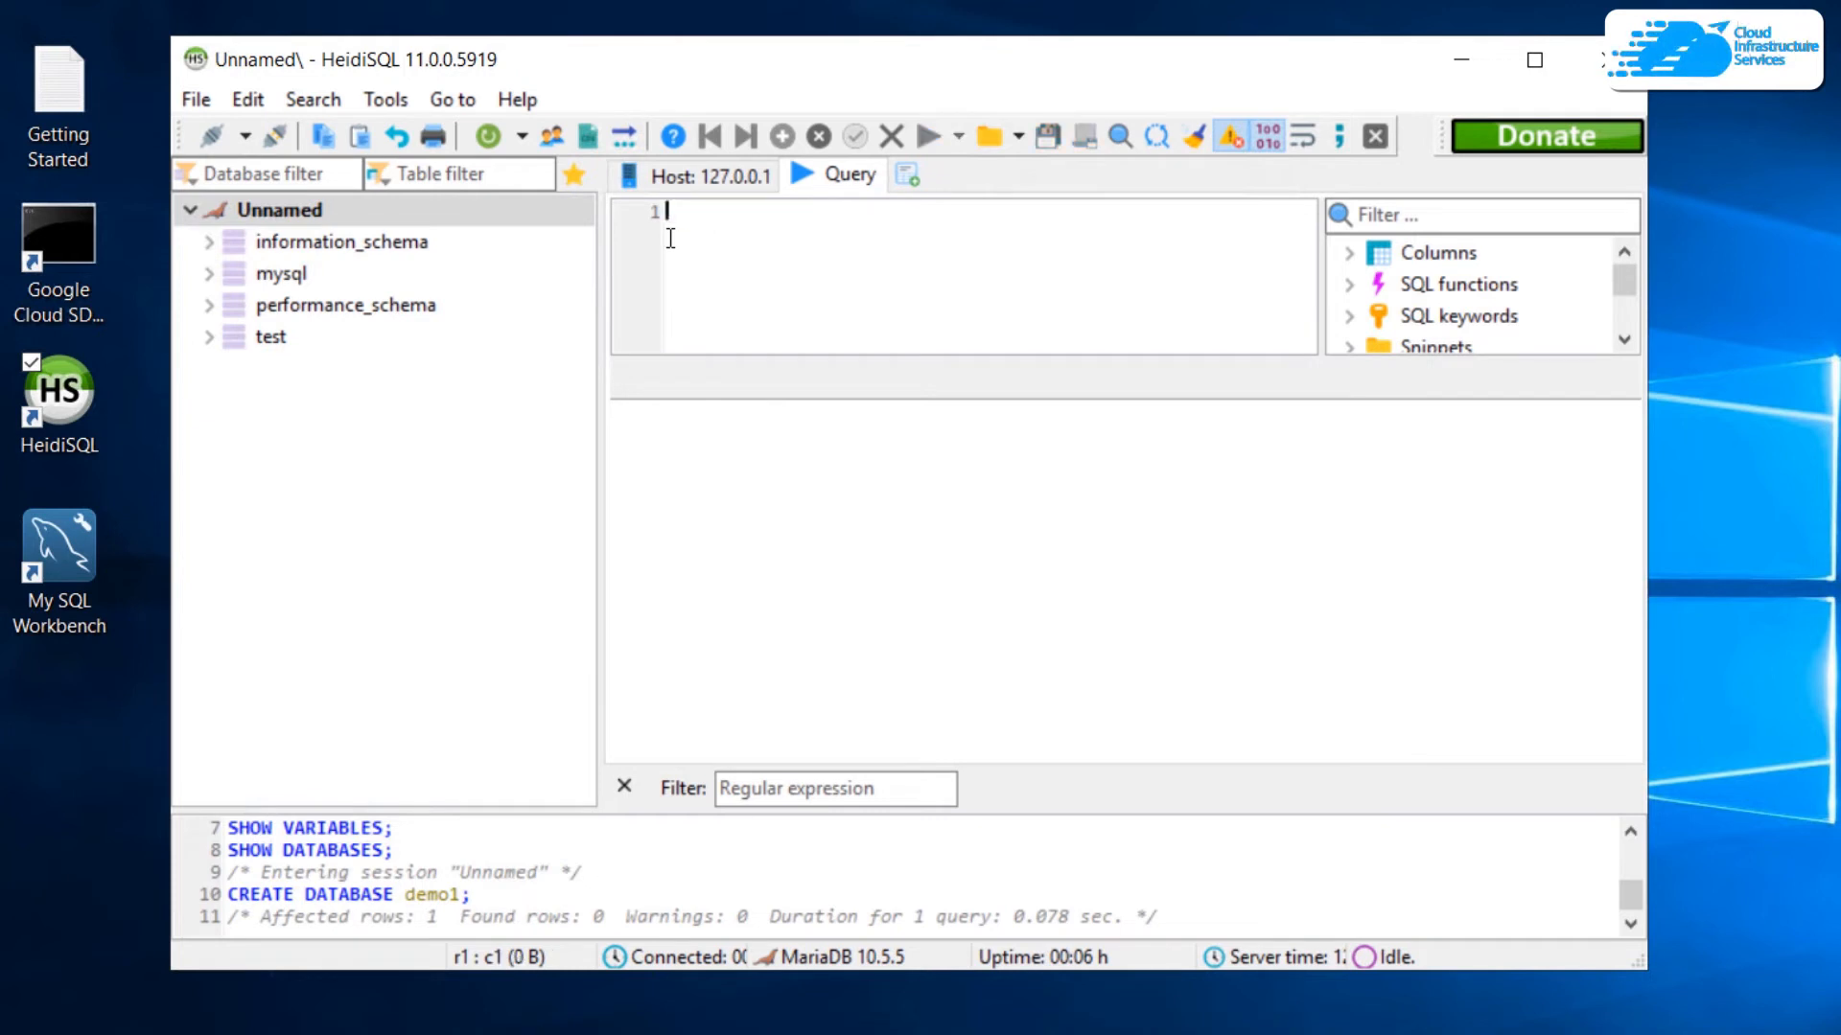
text(s)
text(databases;)
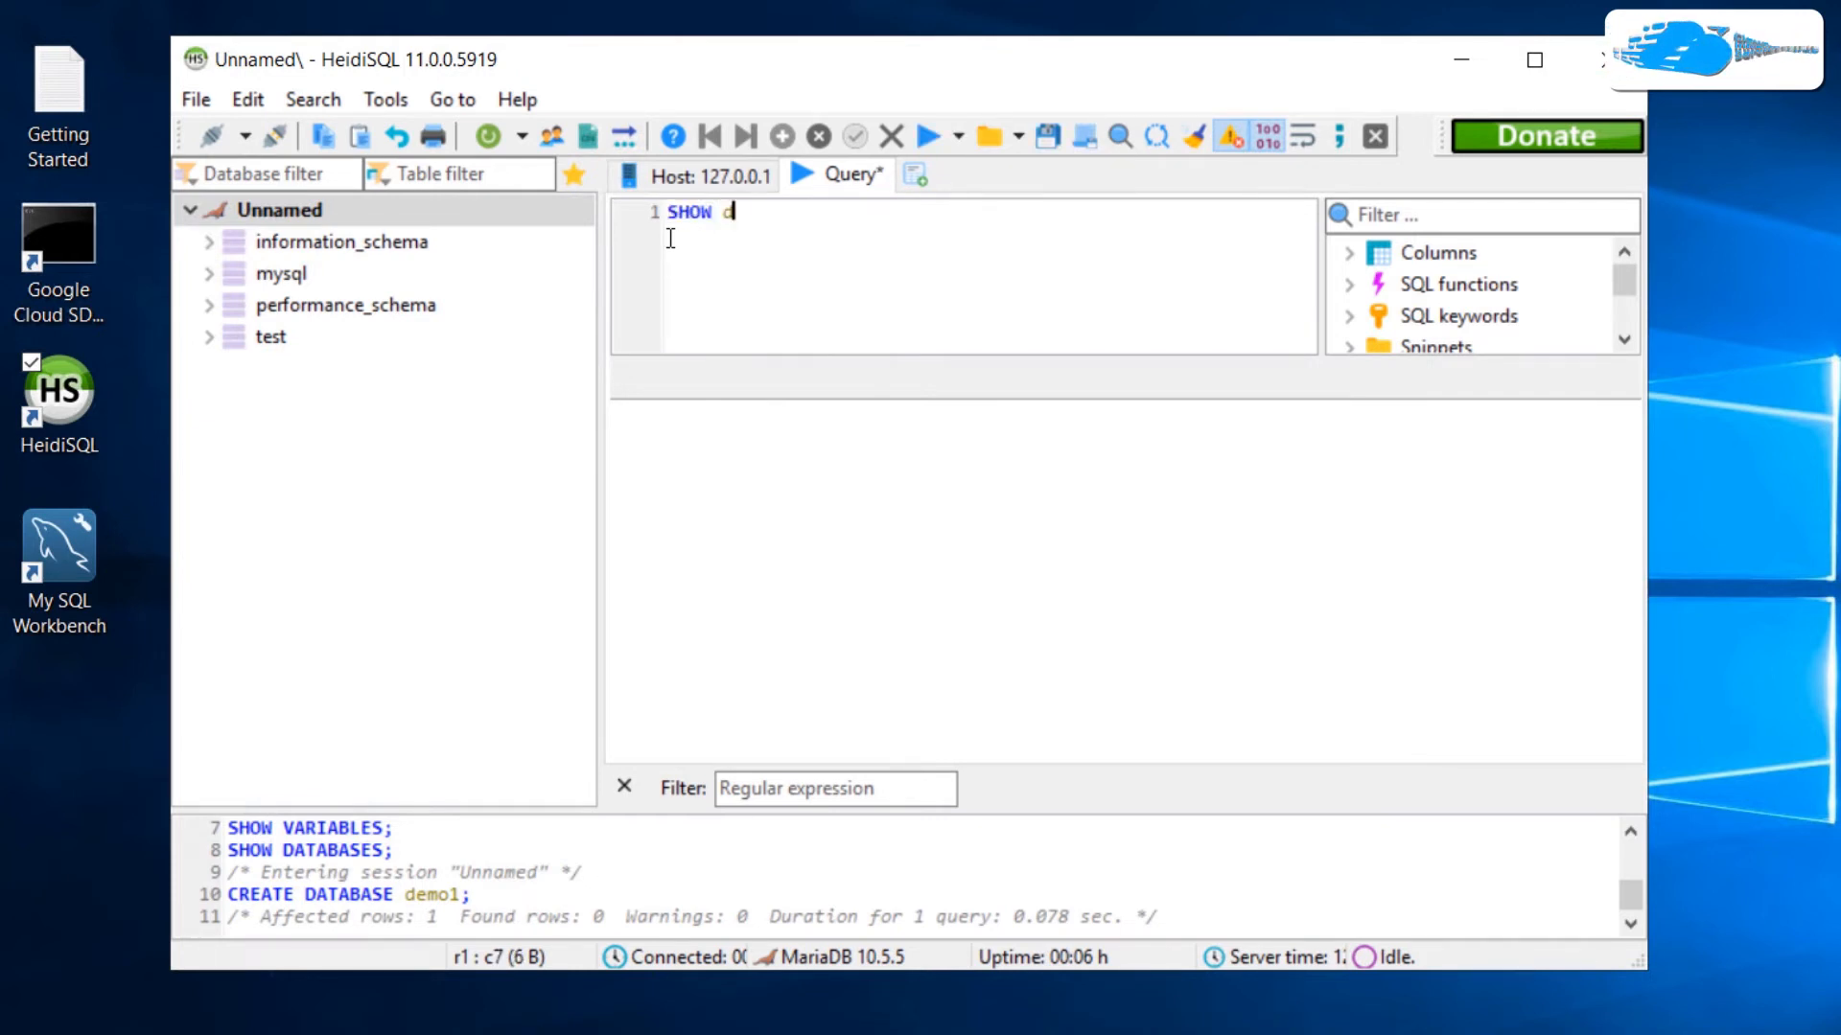
click(926, 137)
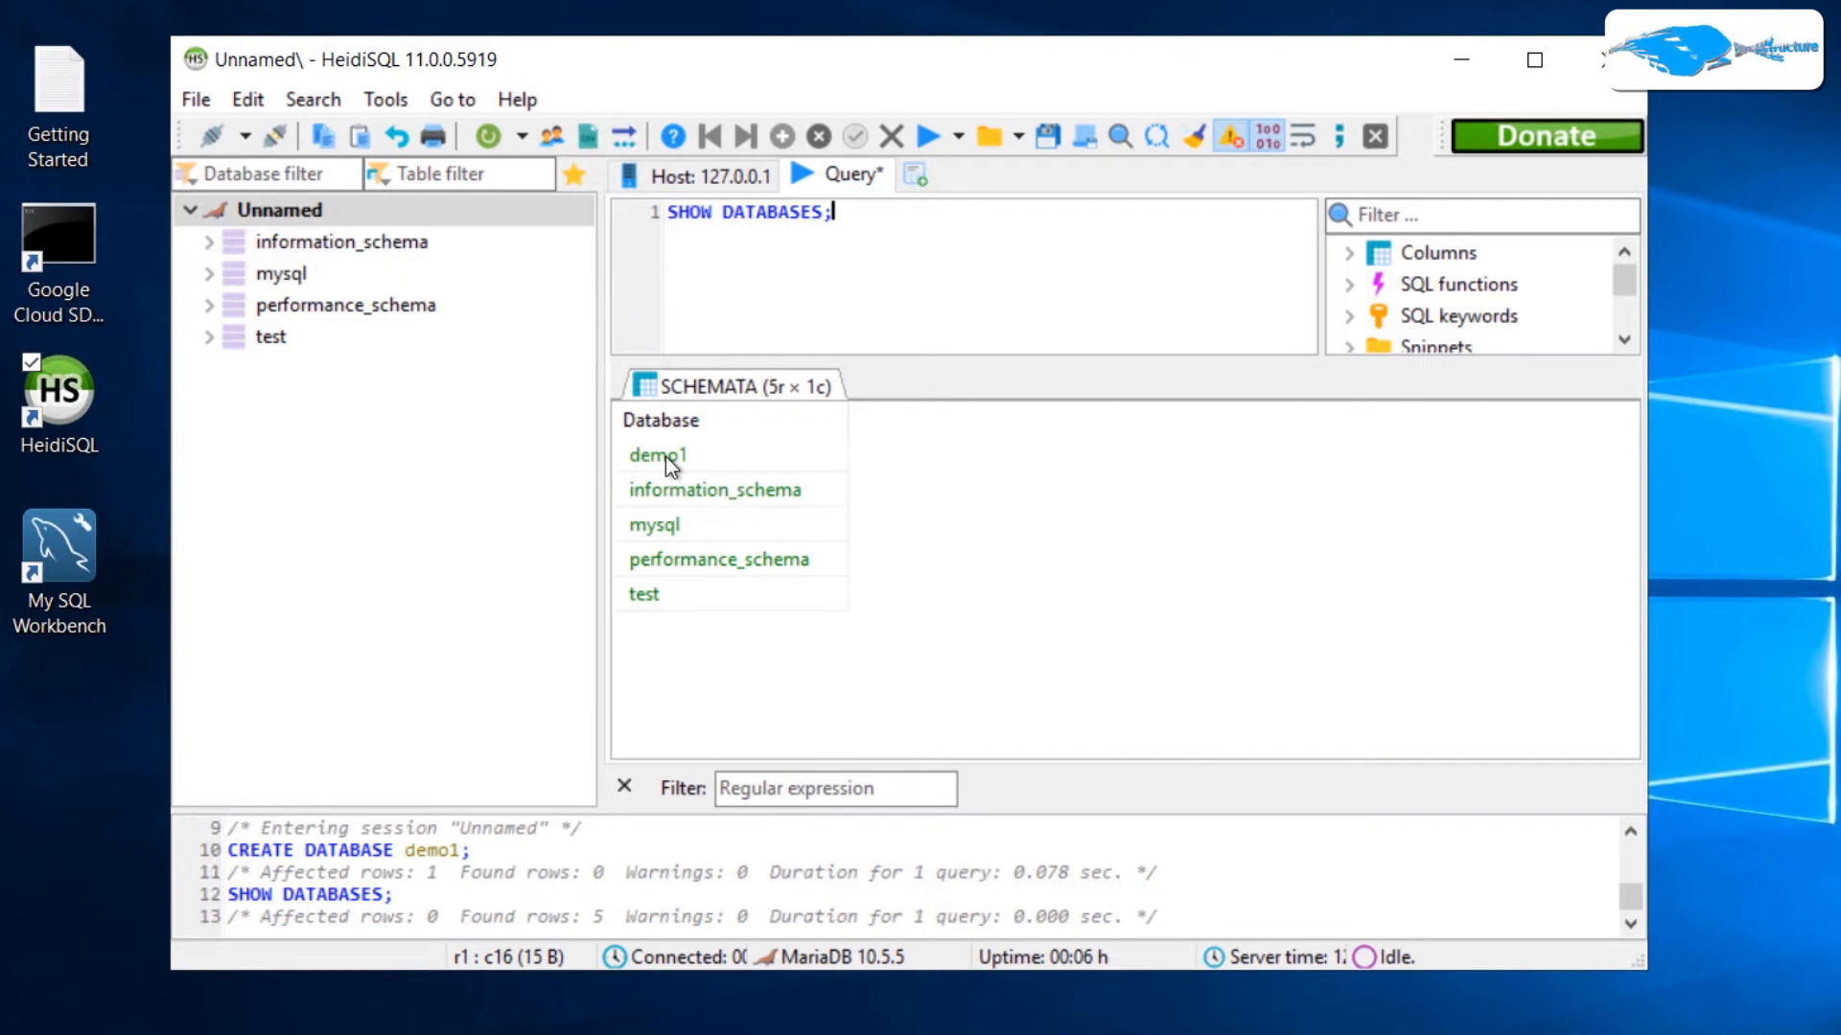
- View the user manager's account list and new-account form, and leave it without saving an account
click(550, 142)
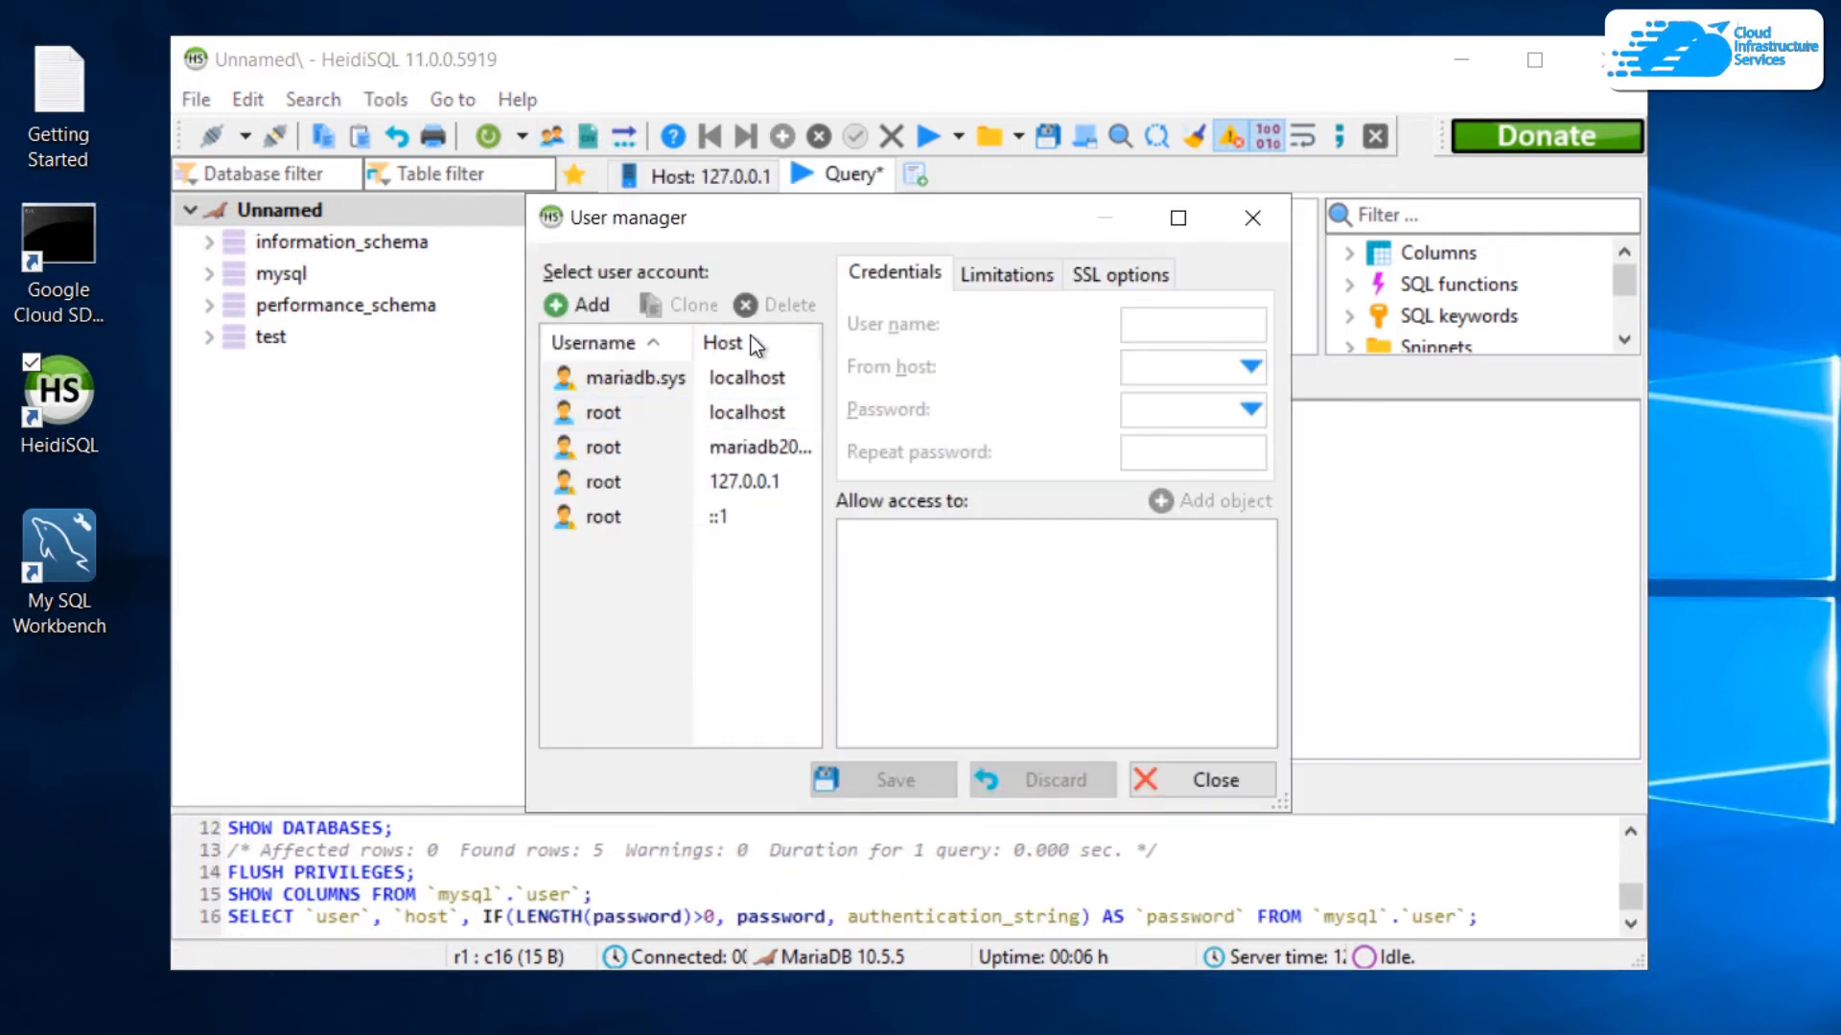
click(585, 303)
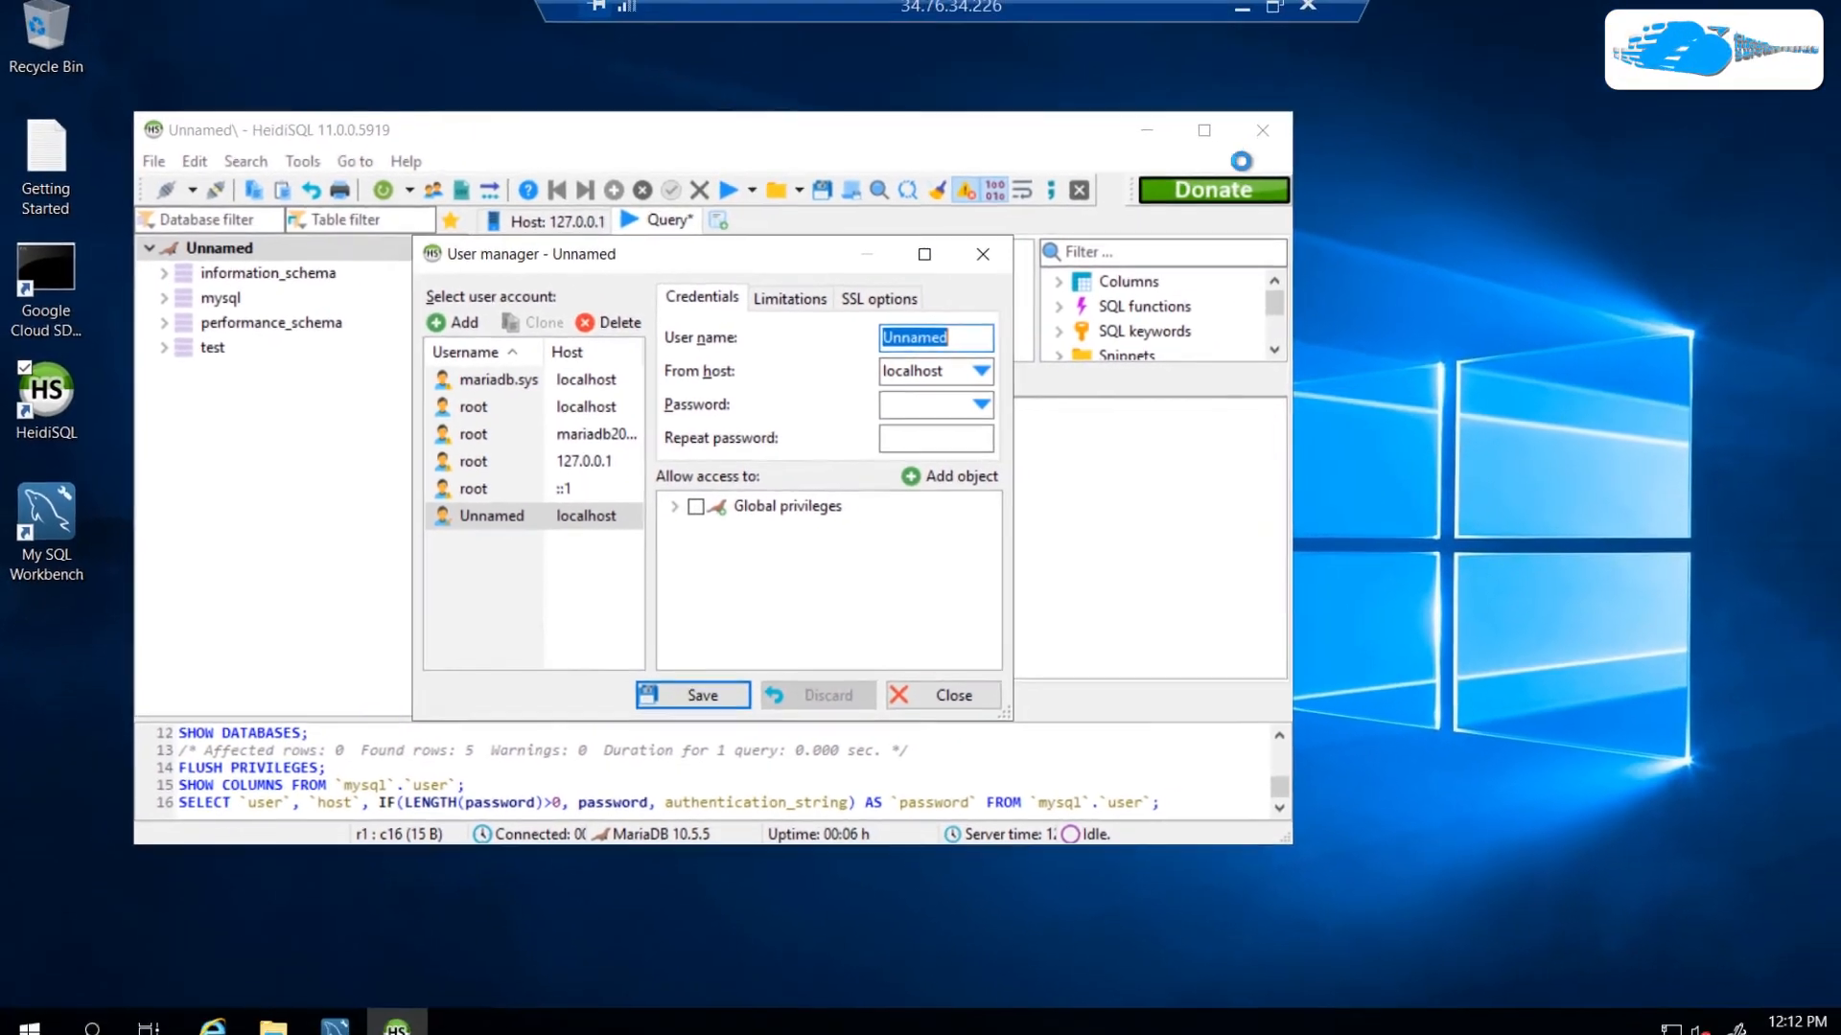
click(1253, 219)
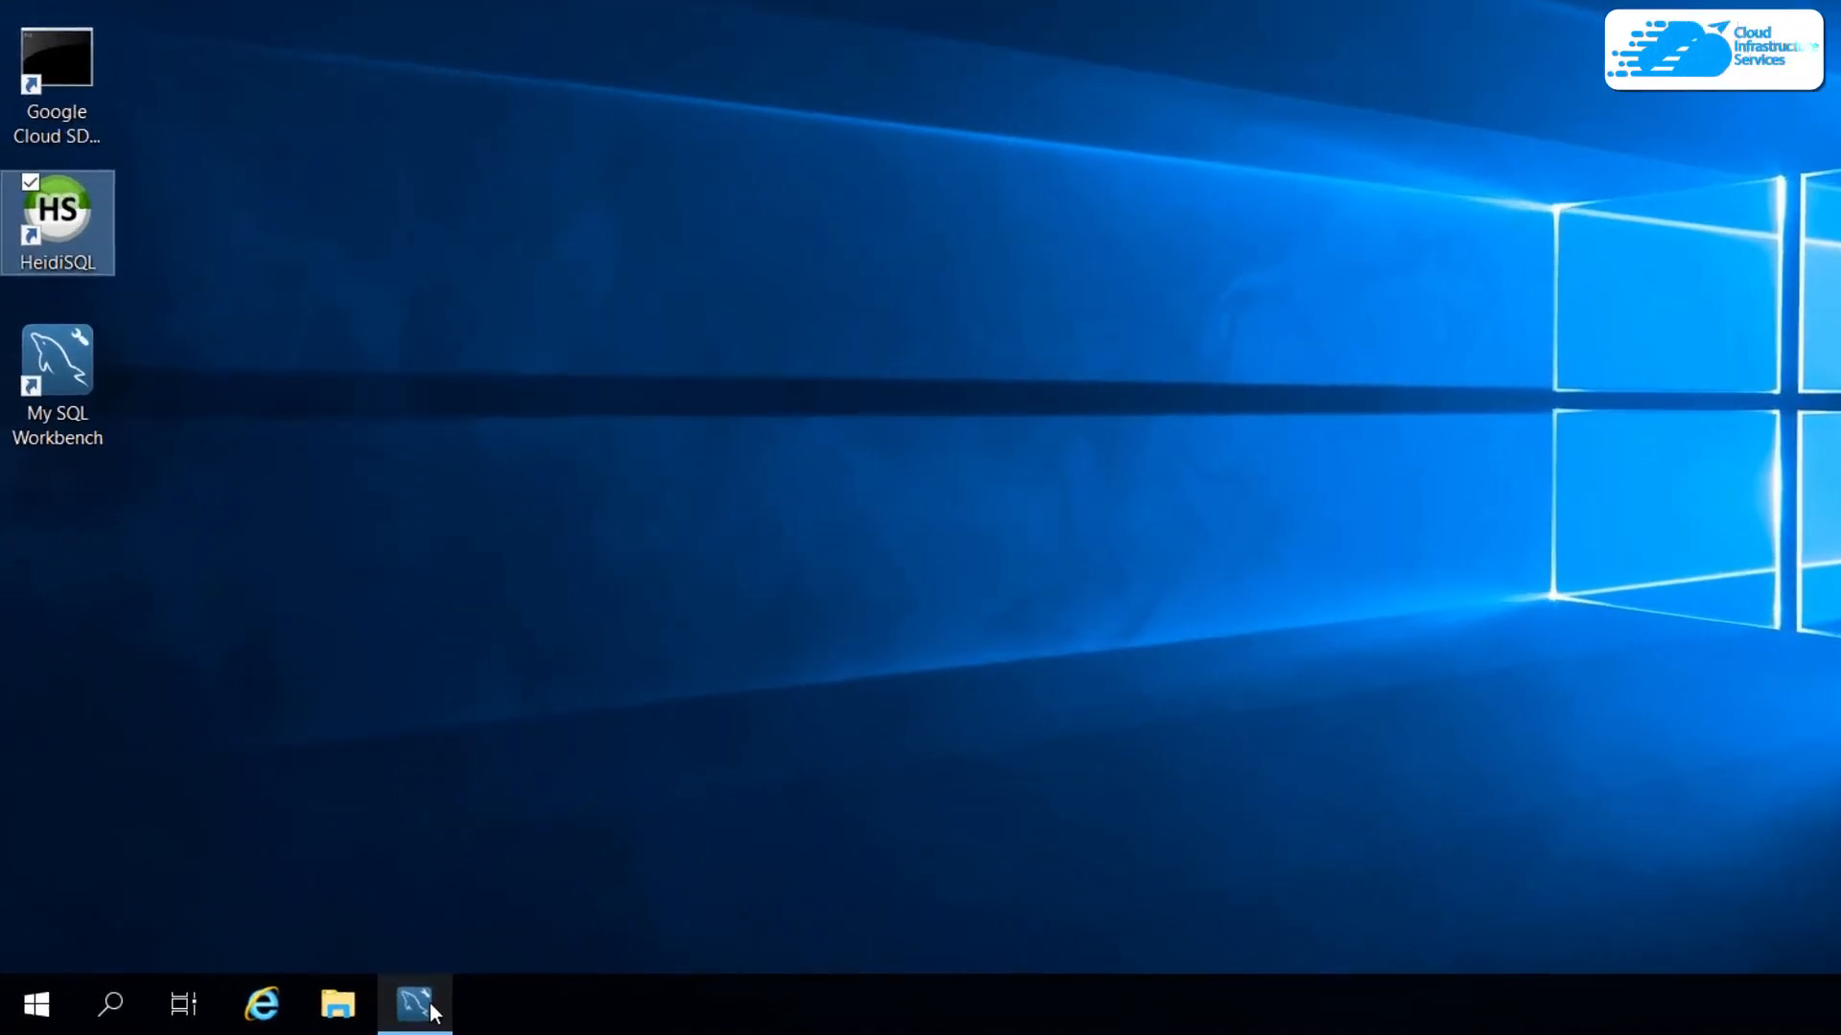
- Switch to MySQL Workbench, close the current server connection, and reopen the local instance to reload the schemas
click(323, 1011)
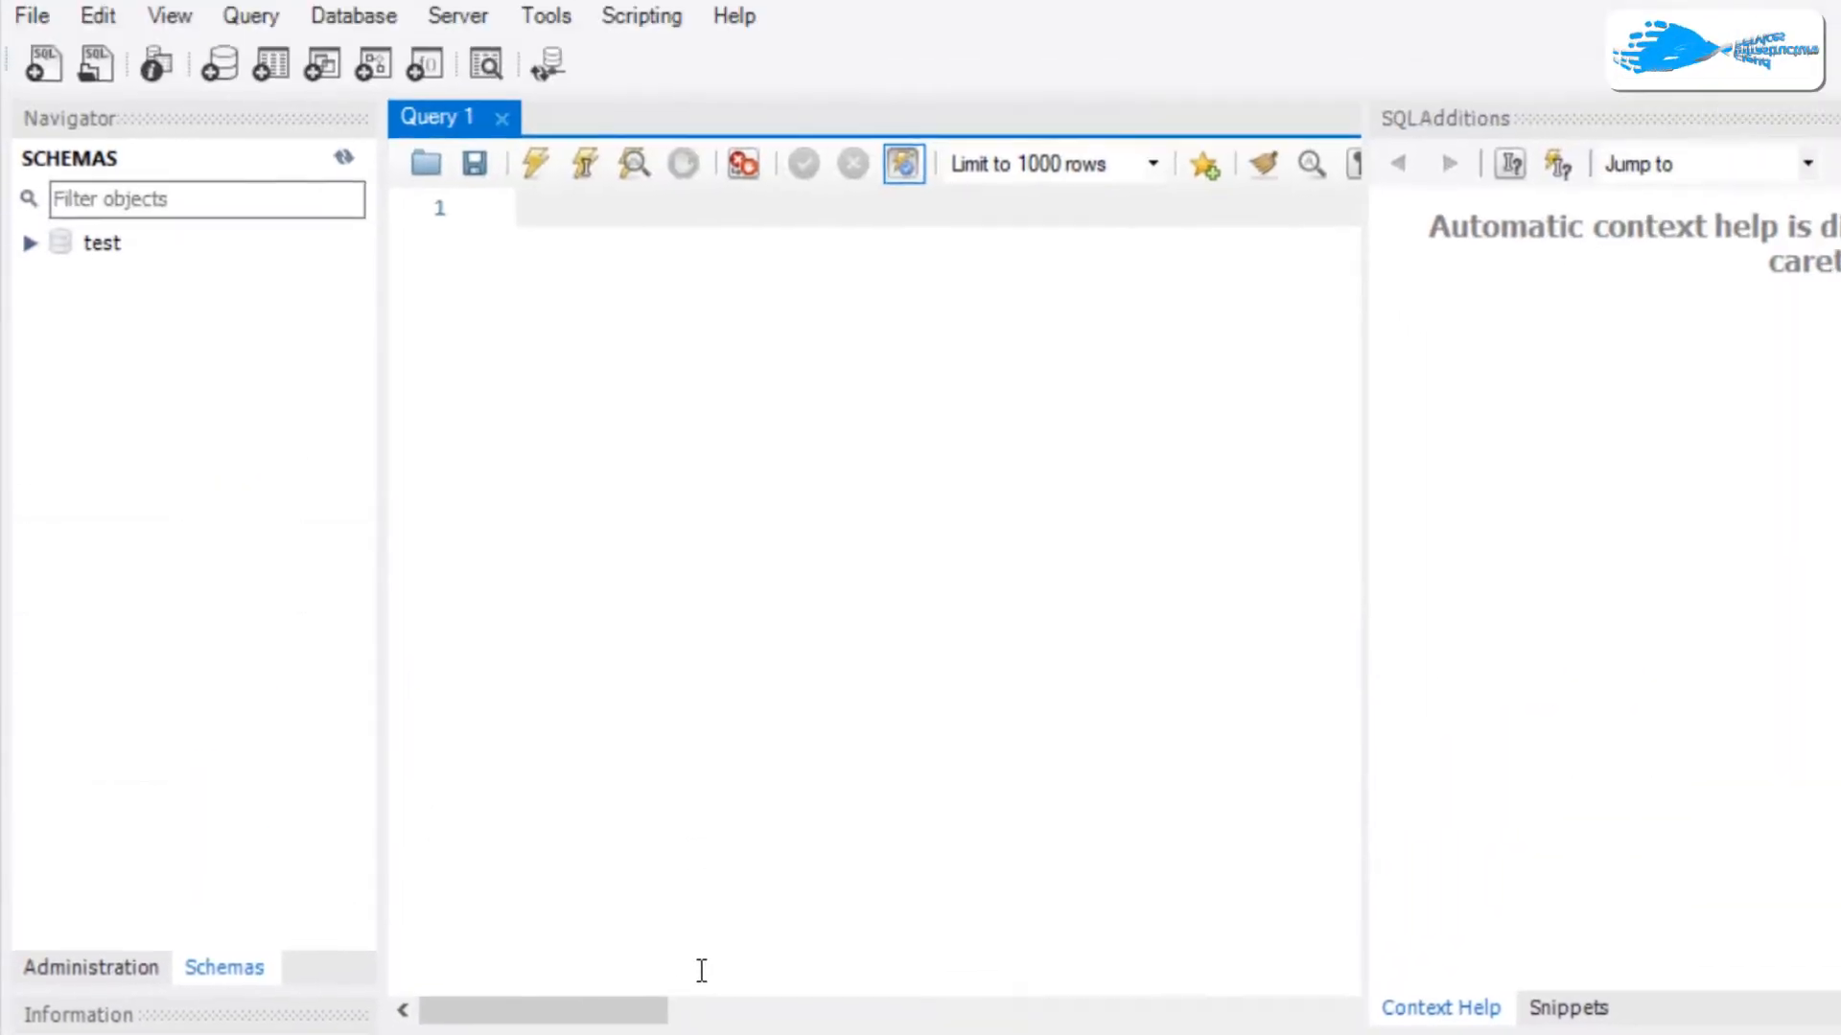
click(407, 66)
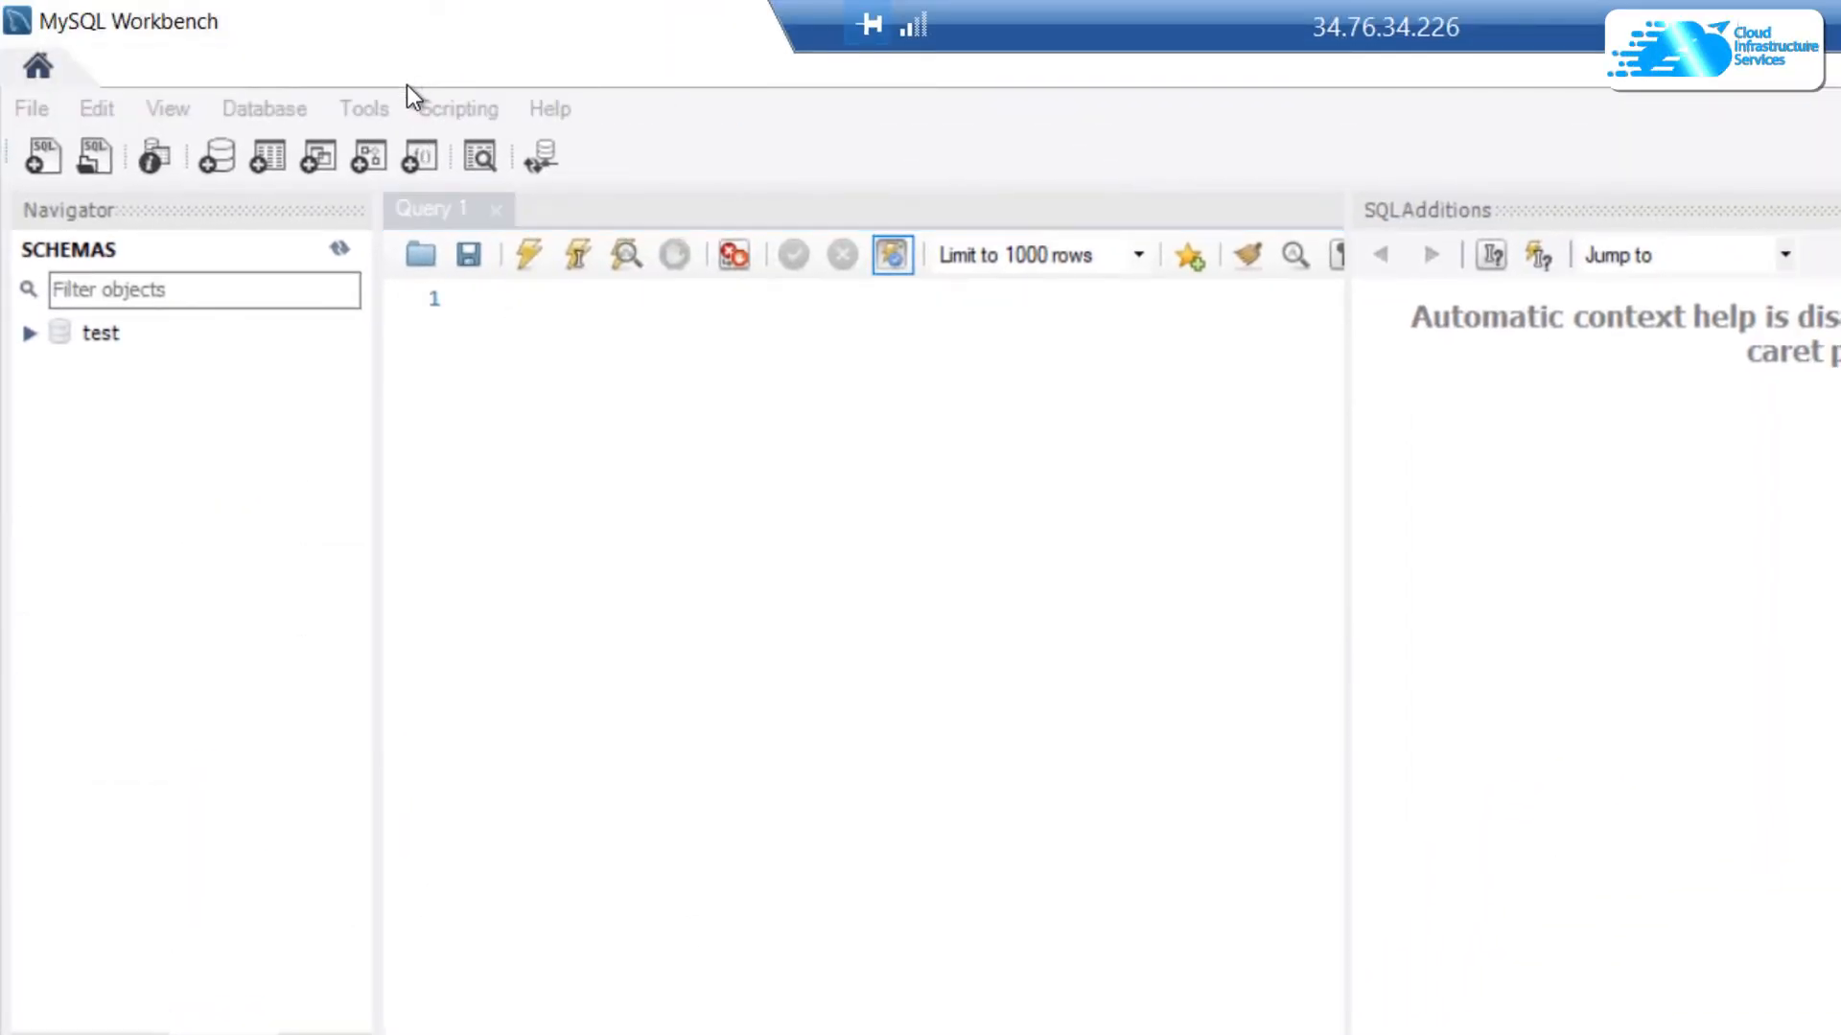
click(481, 932)
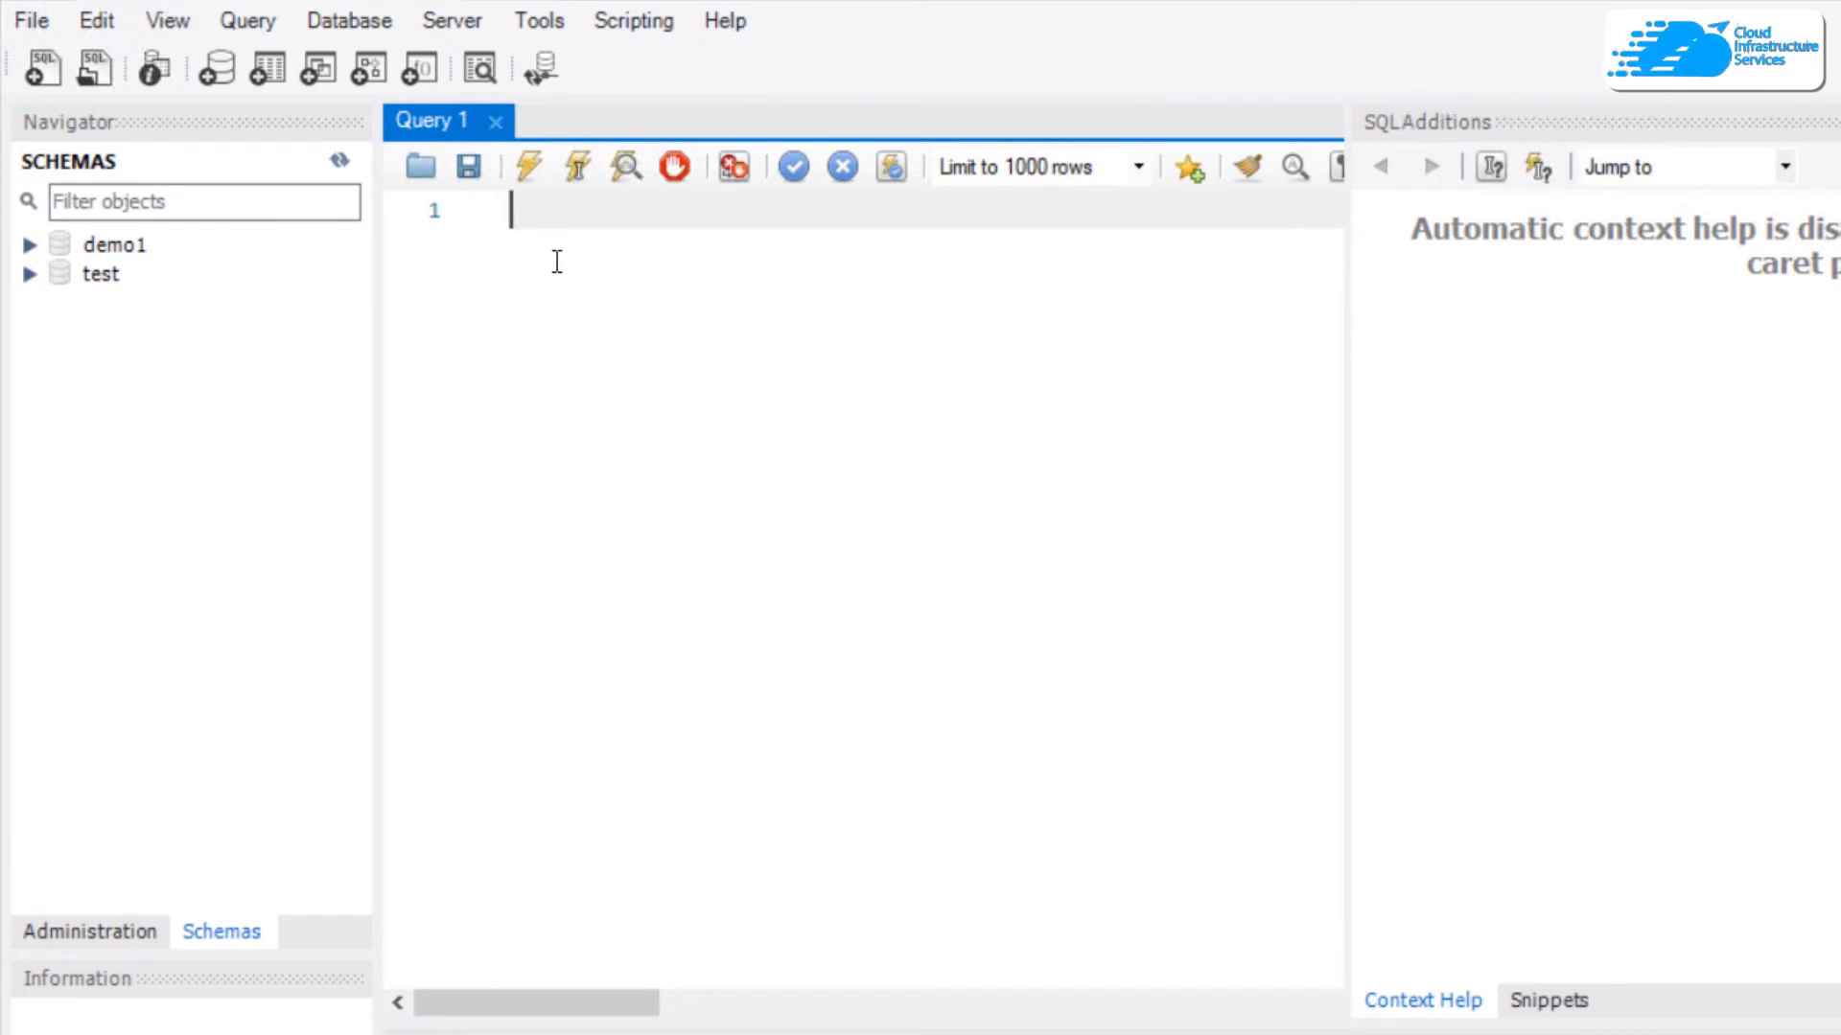
- Create a schema named demo2 with the default charset and collation, and apply its SQL script to the server
click(218, 77)
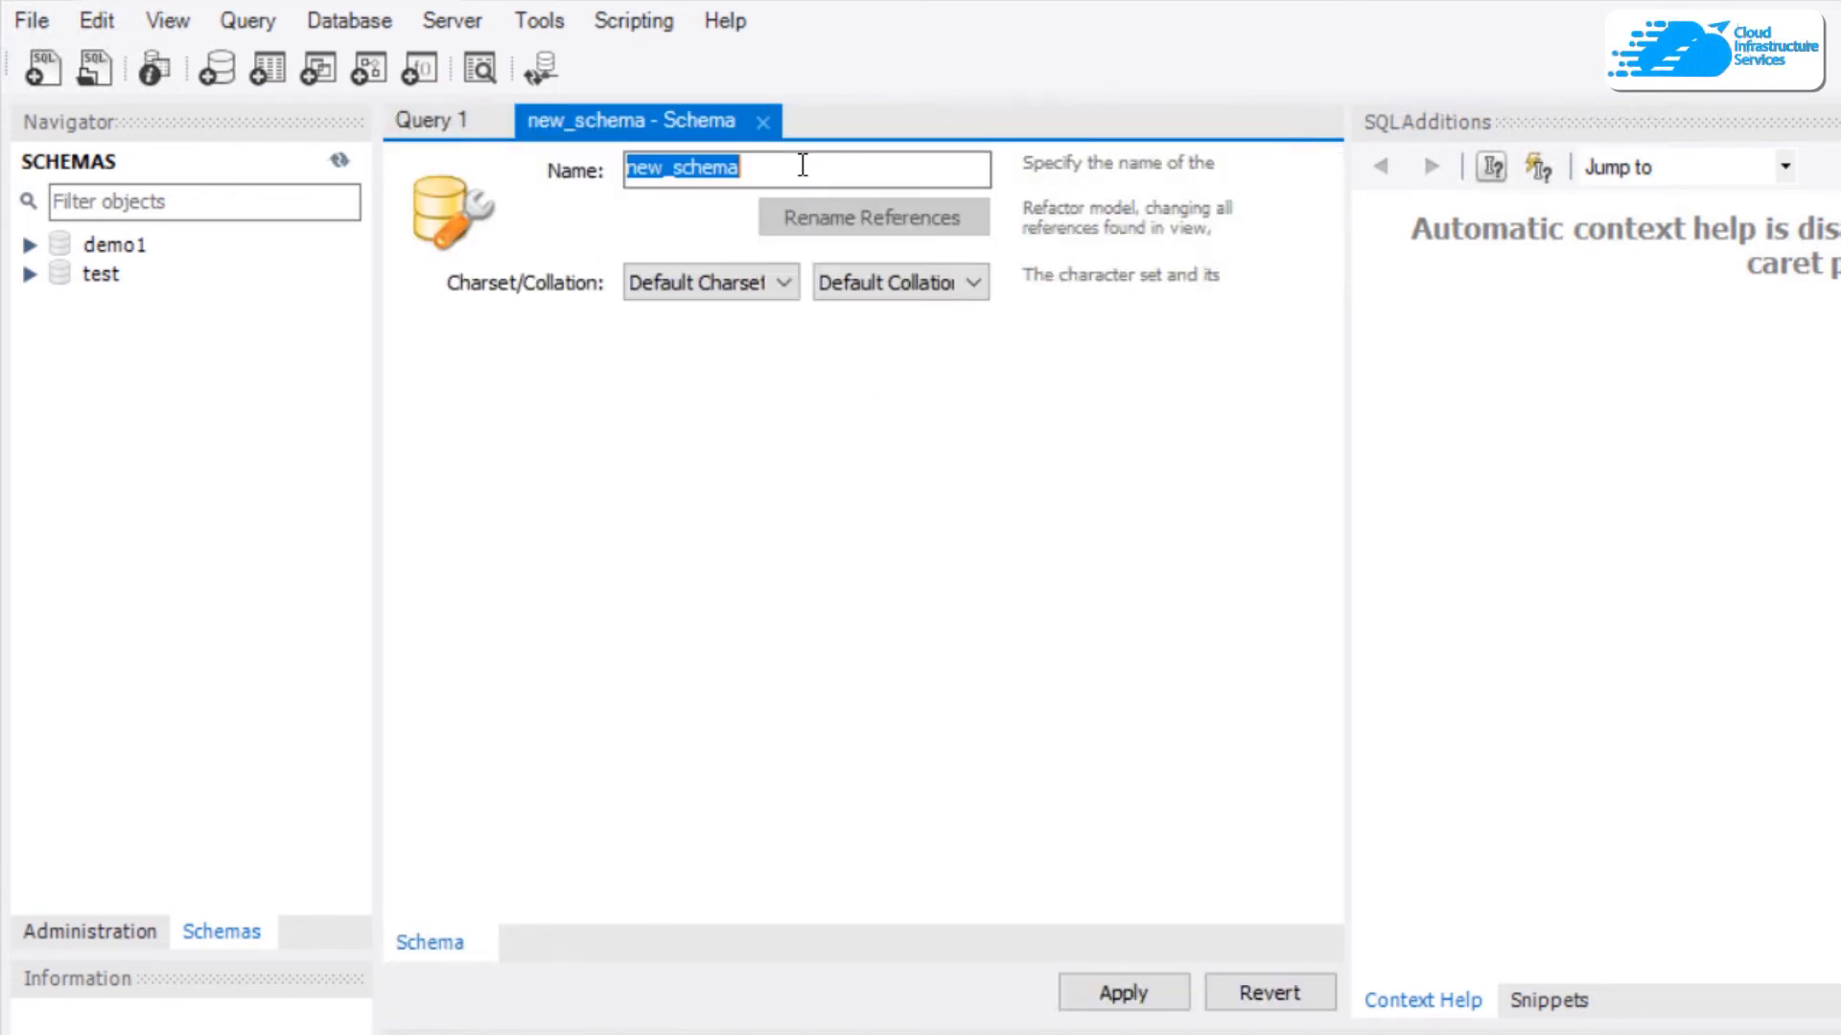
text(demo2)
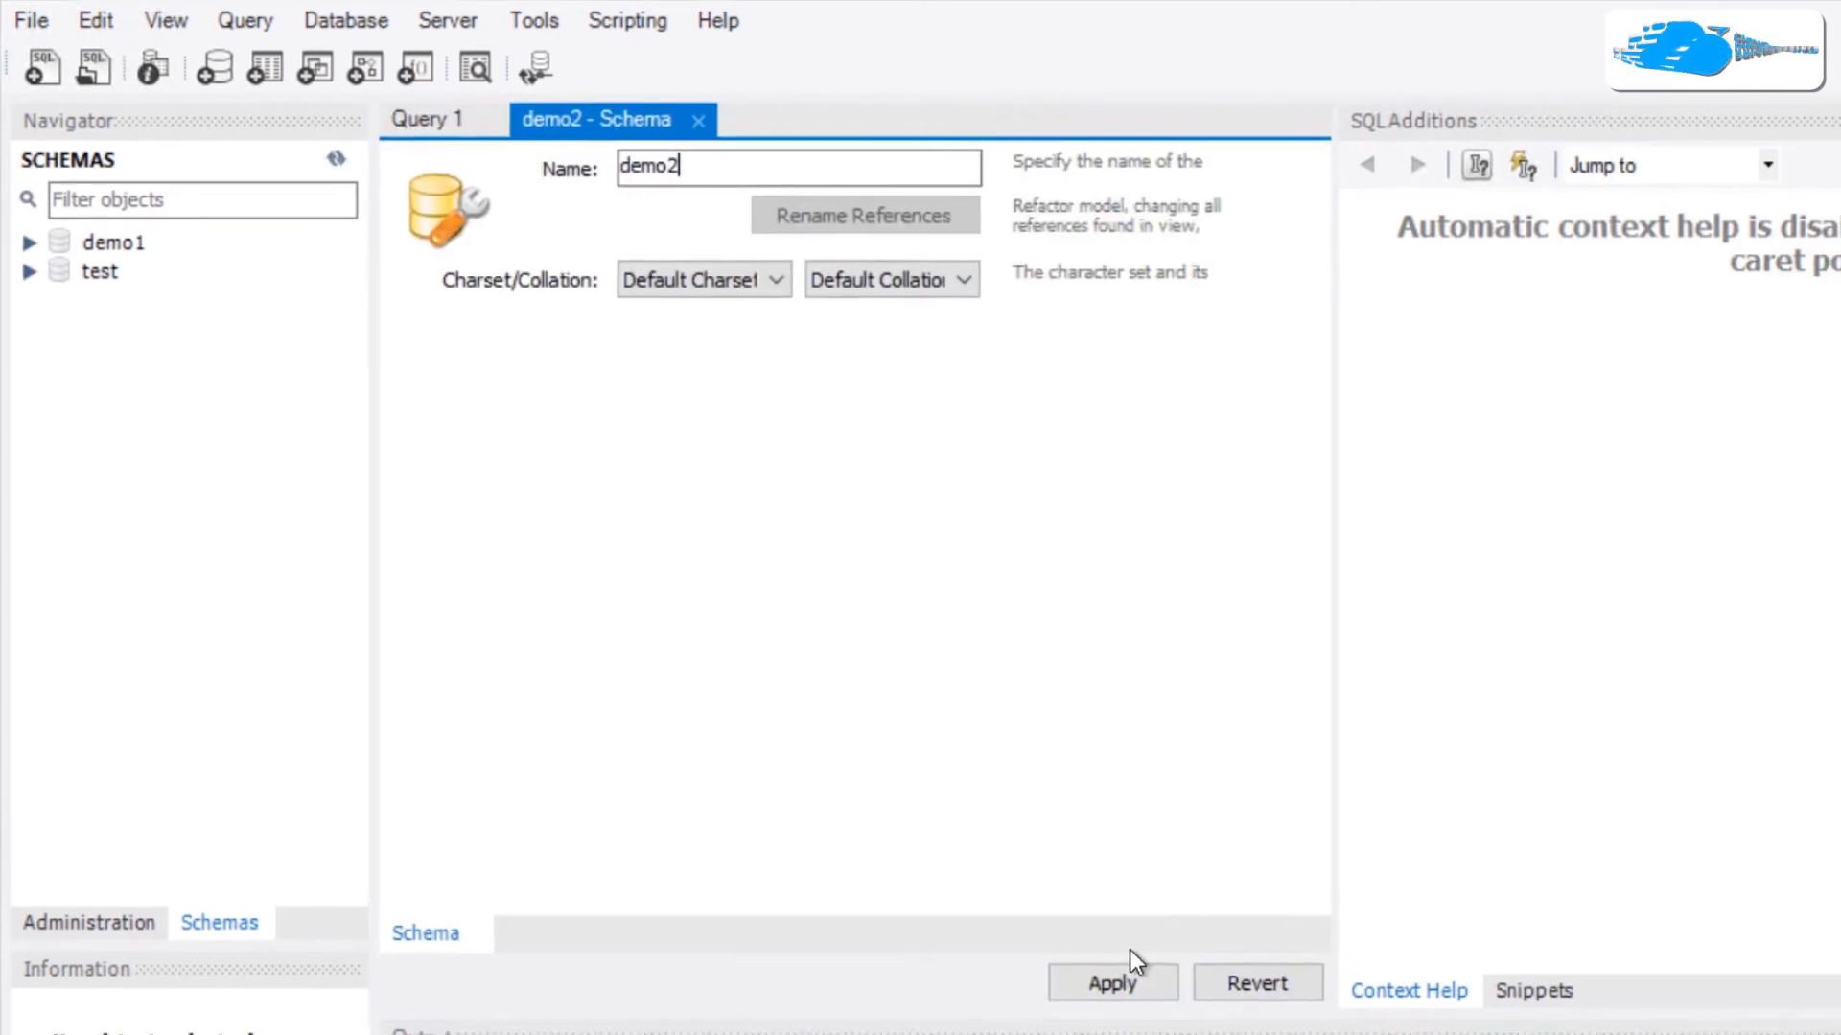
click(1124, 984)
click(1517, 946)
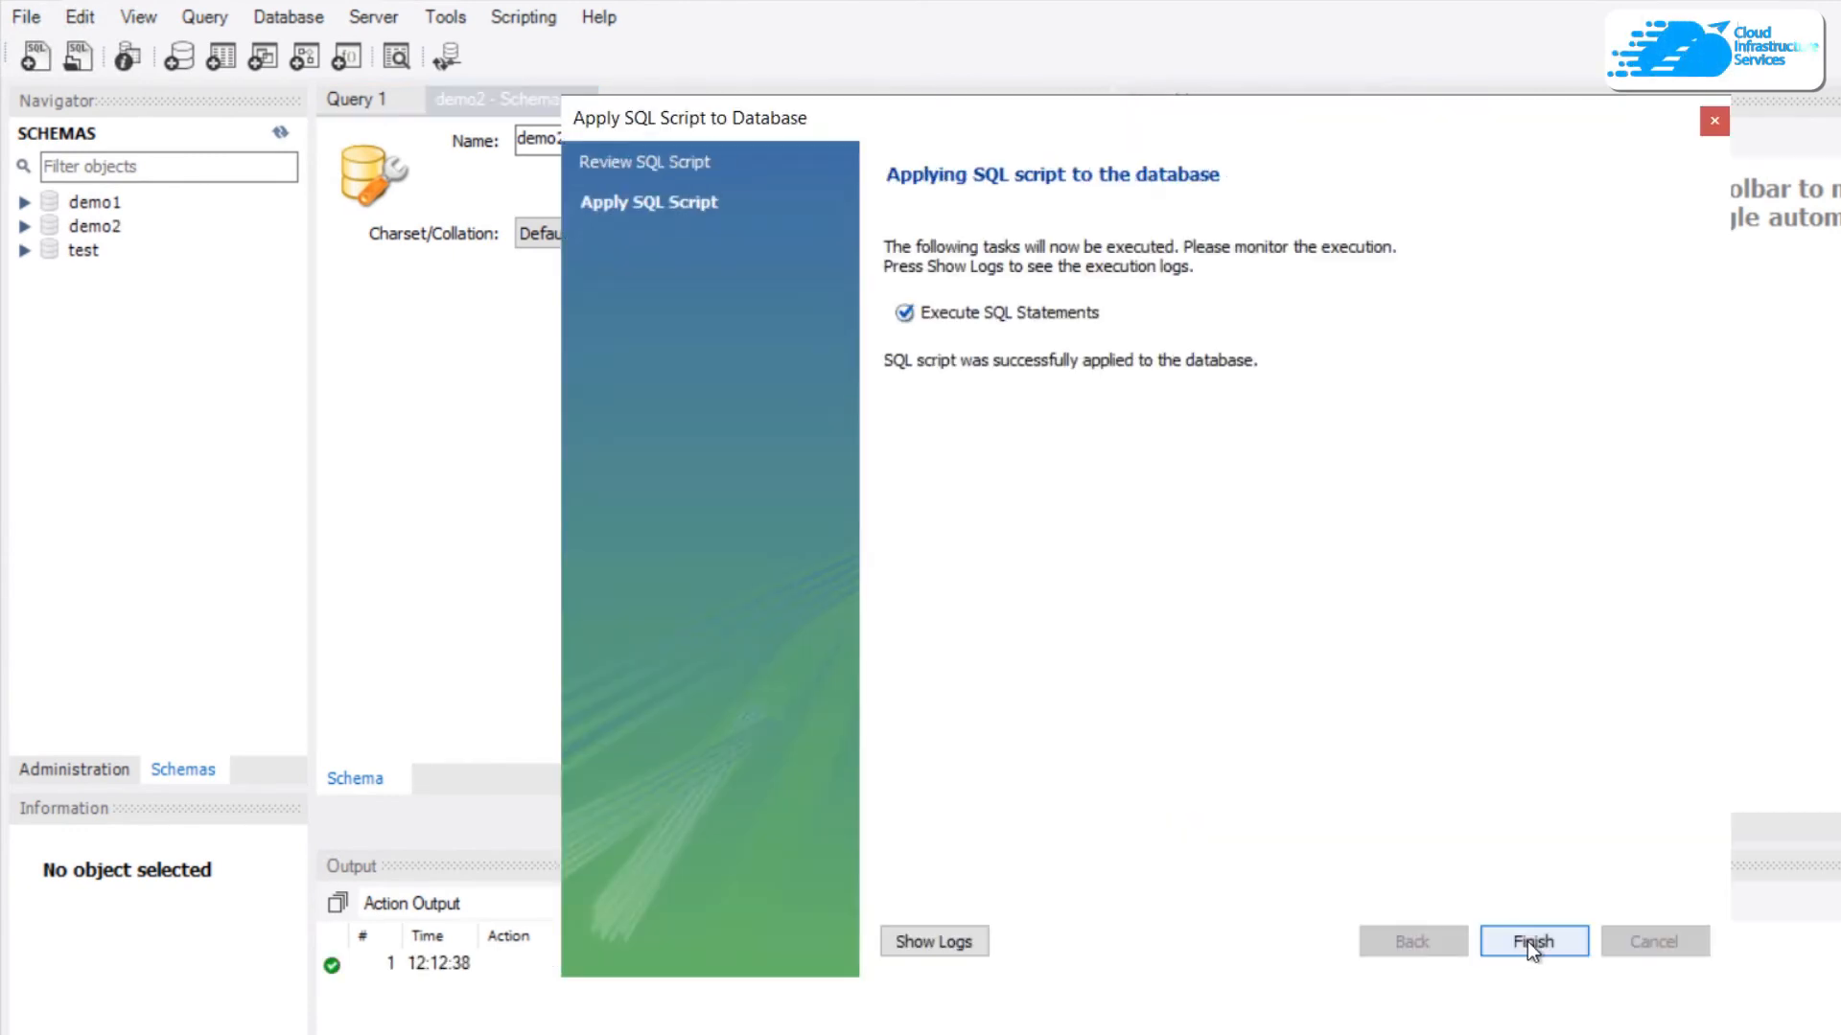
click(1530, 942)
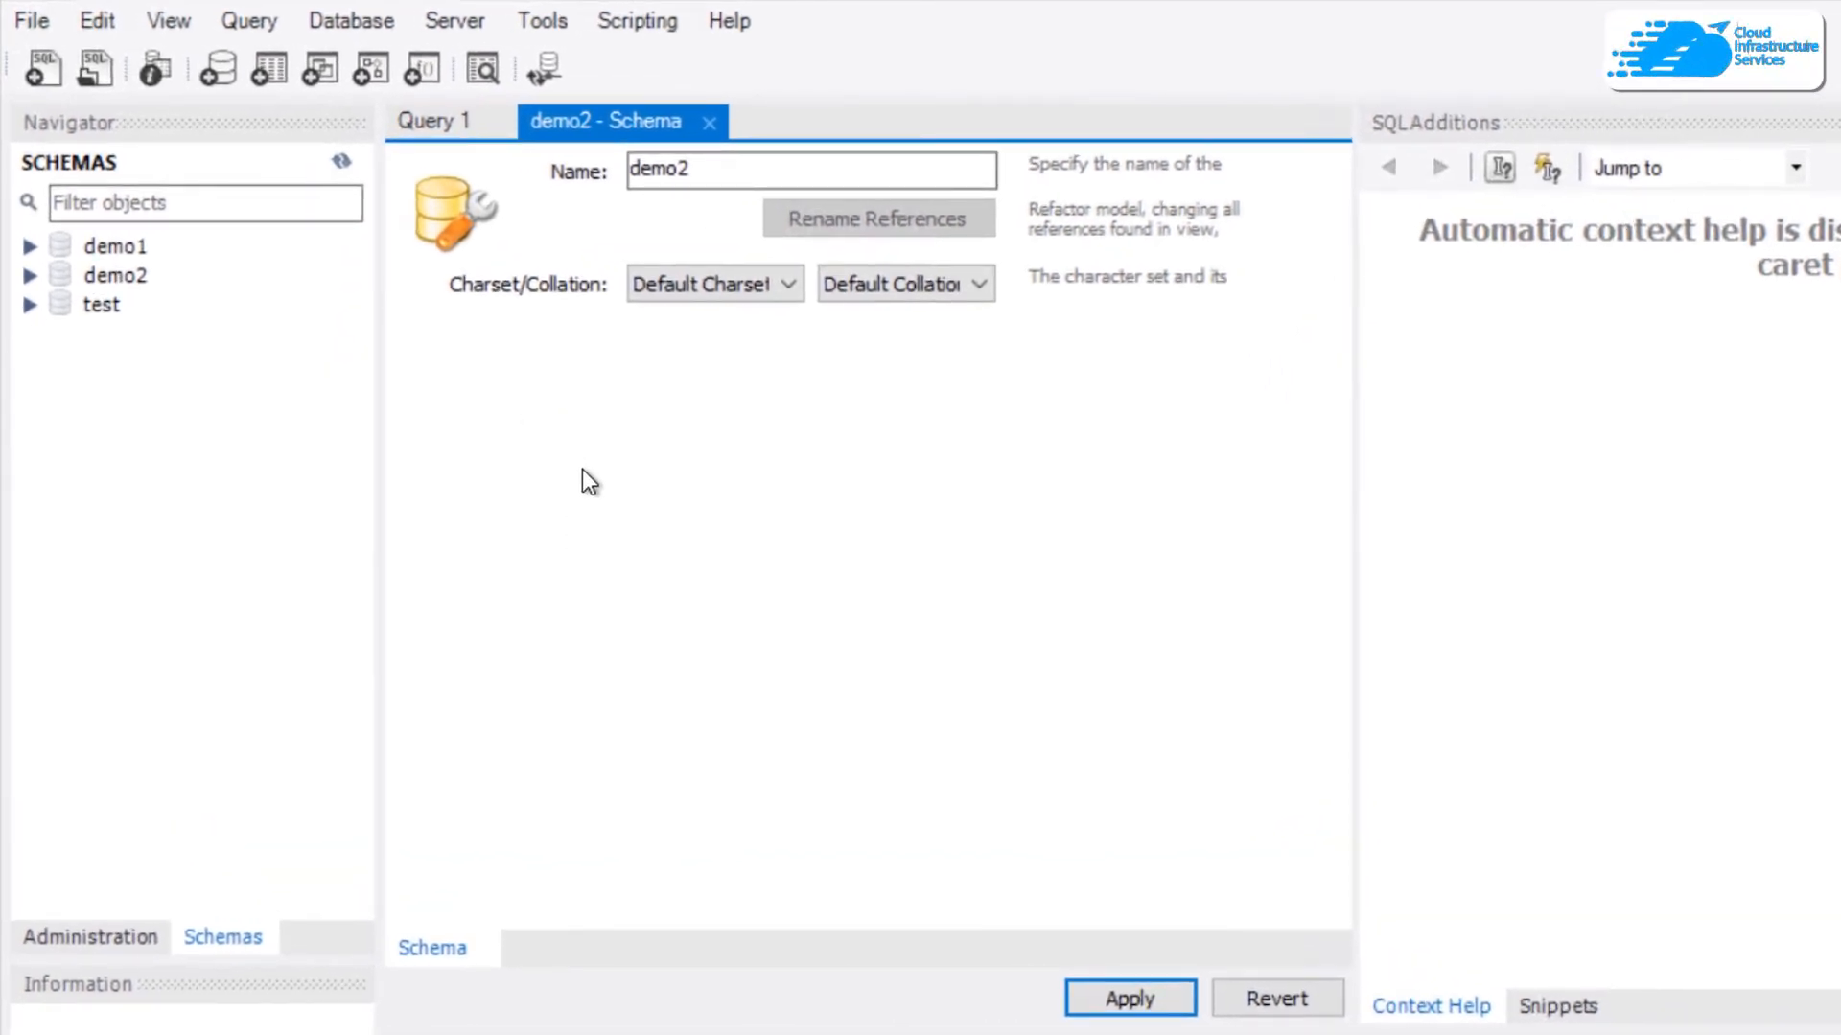
- In Users and Privileges, enter and confirm a new password for the root account at host 127.0.0.1, and apply it
click(90, 940)
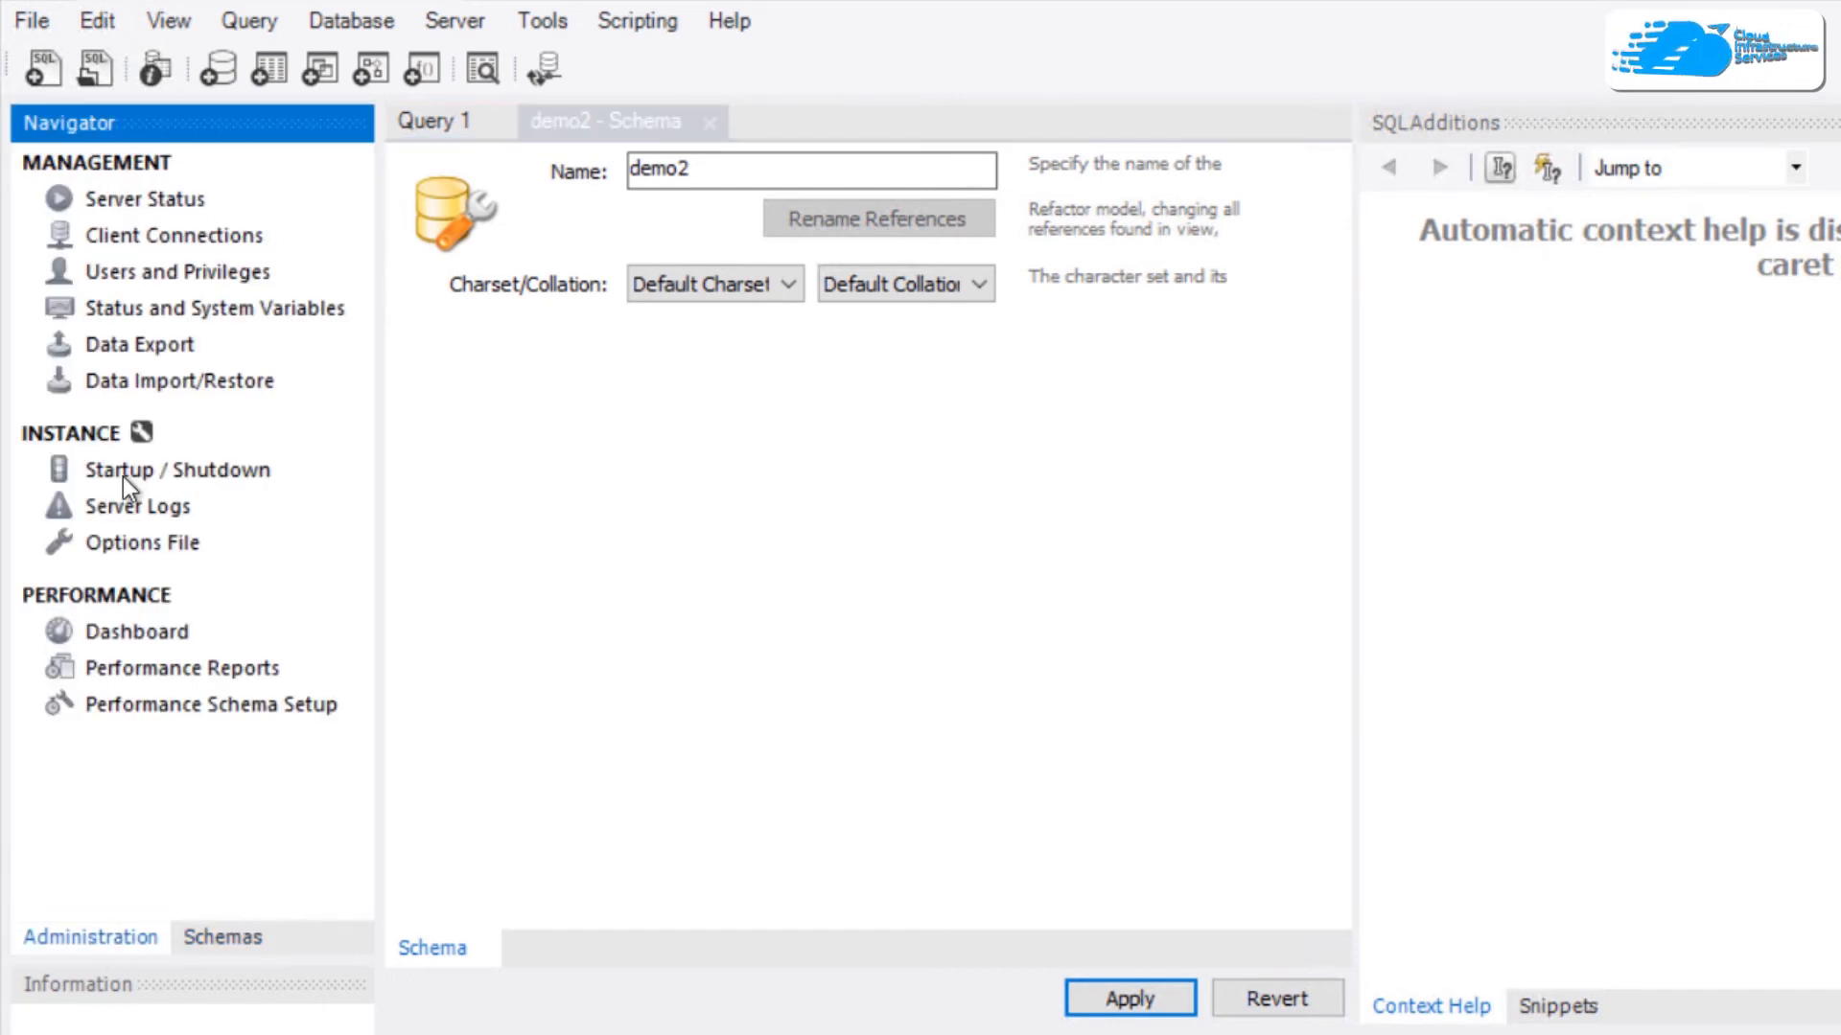
click(163, 272)
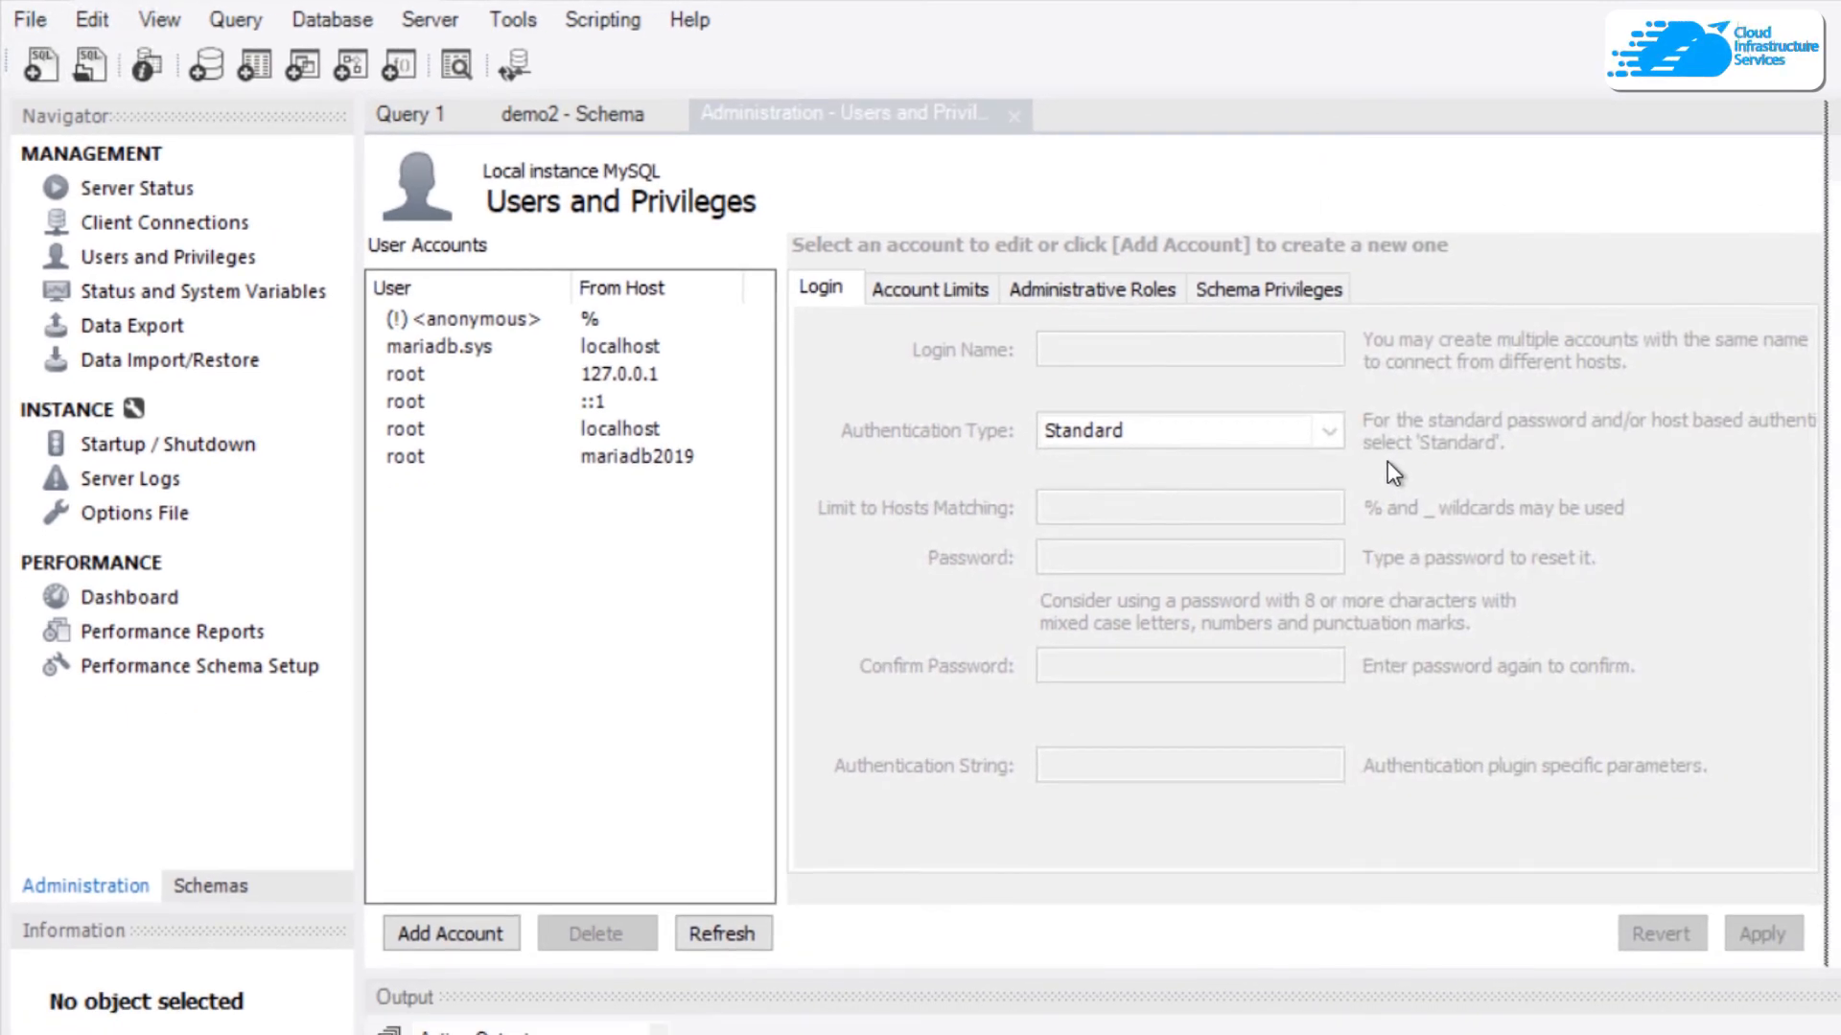
click(437, 375)
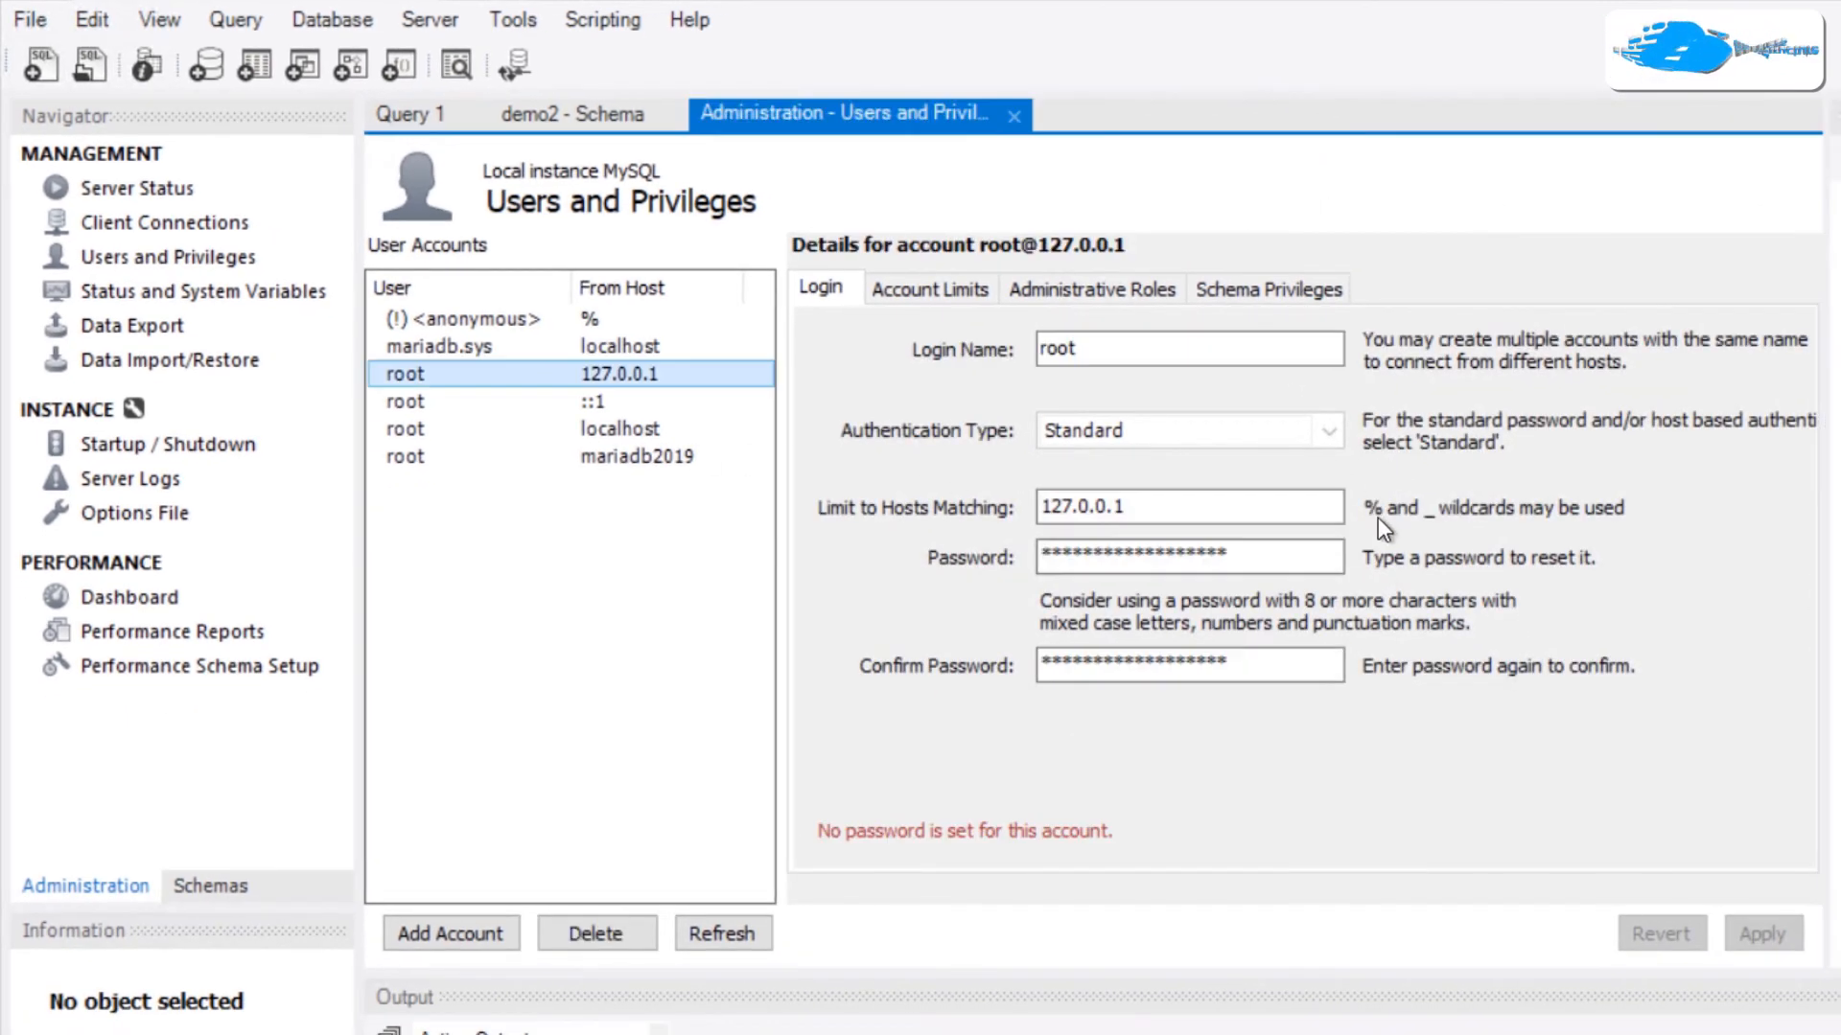
click(1244, 556)
double_click(1245, 556)
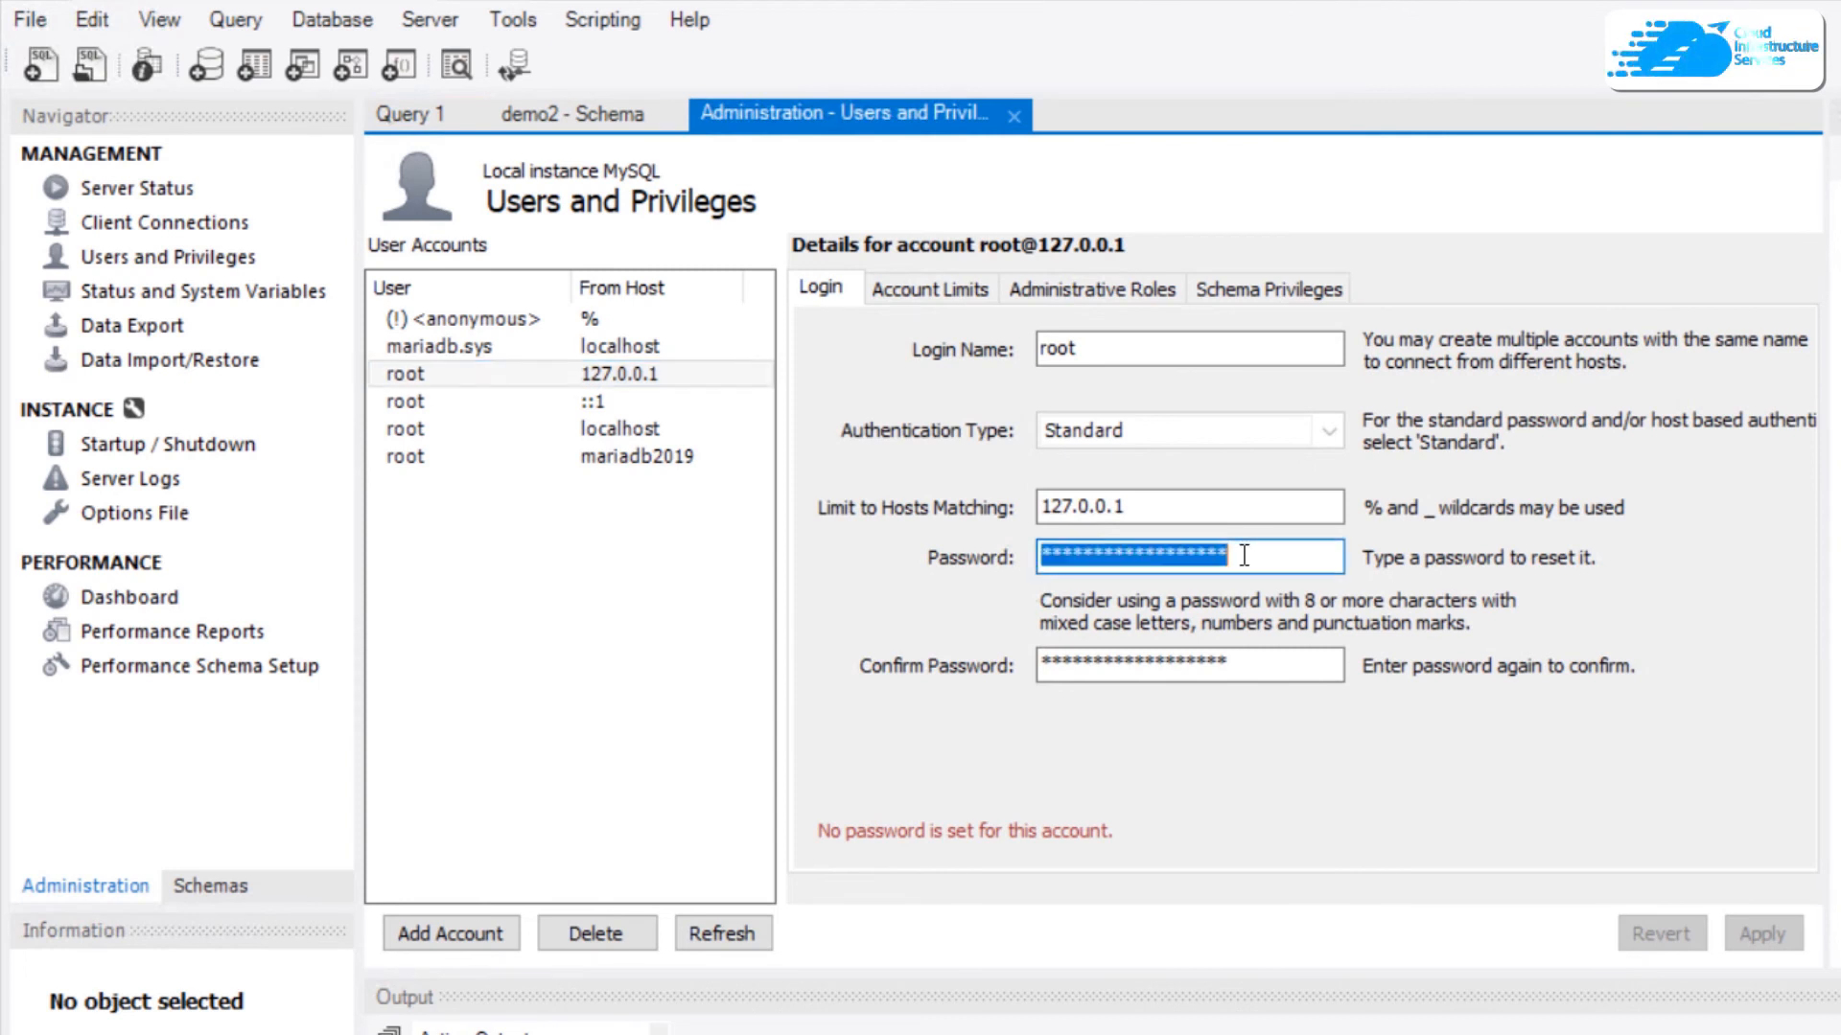
key(BackSpace)
text(****)
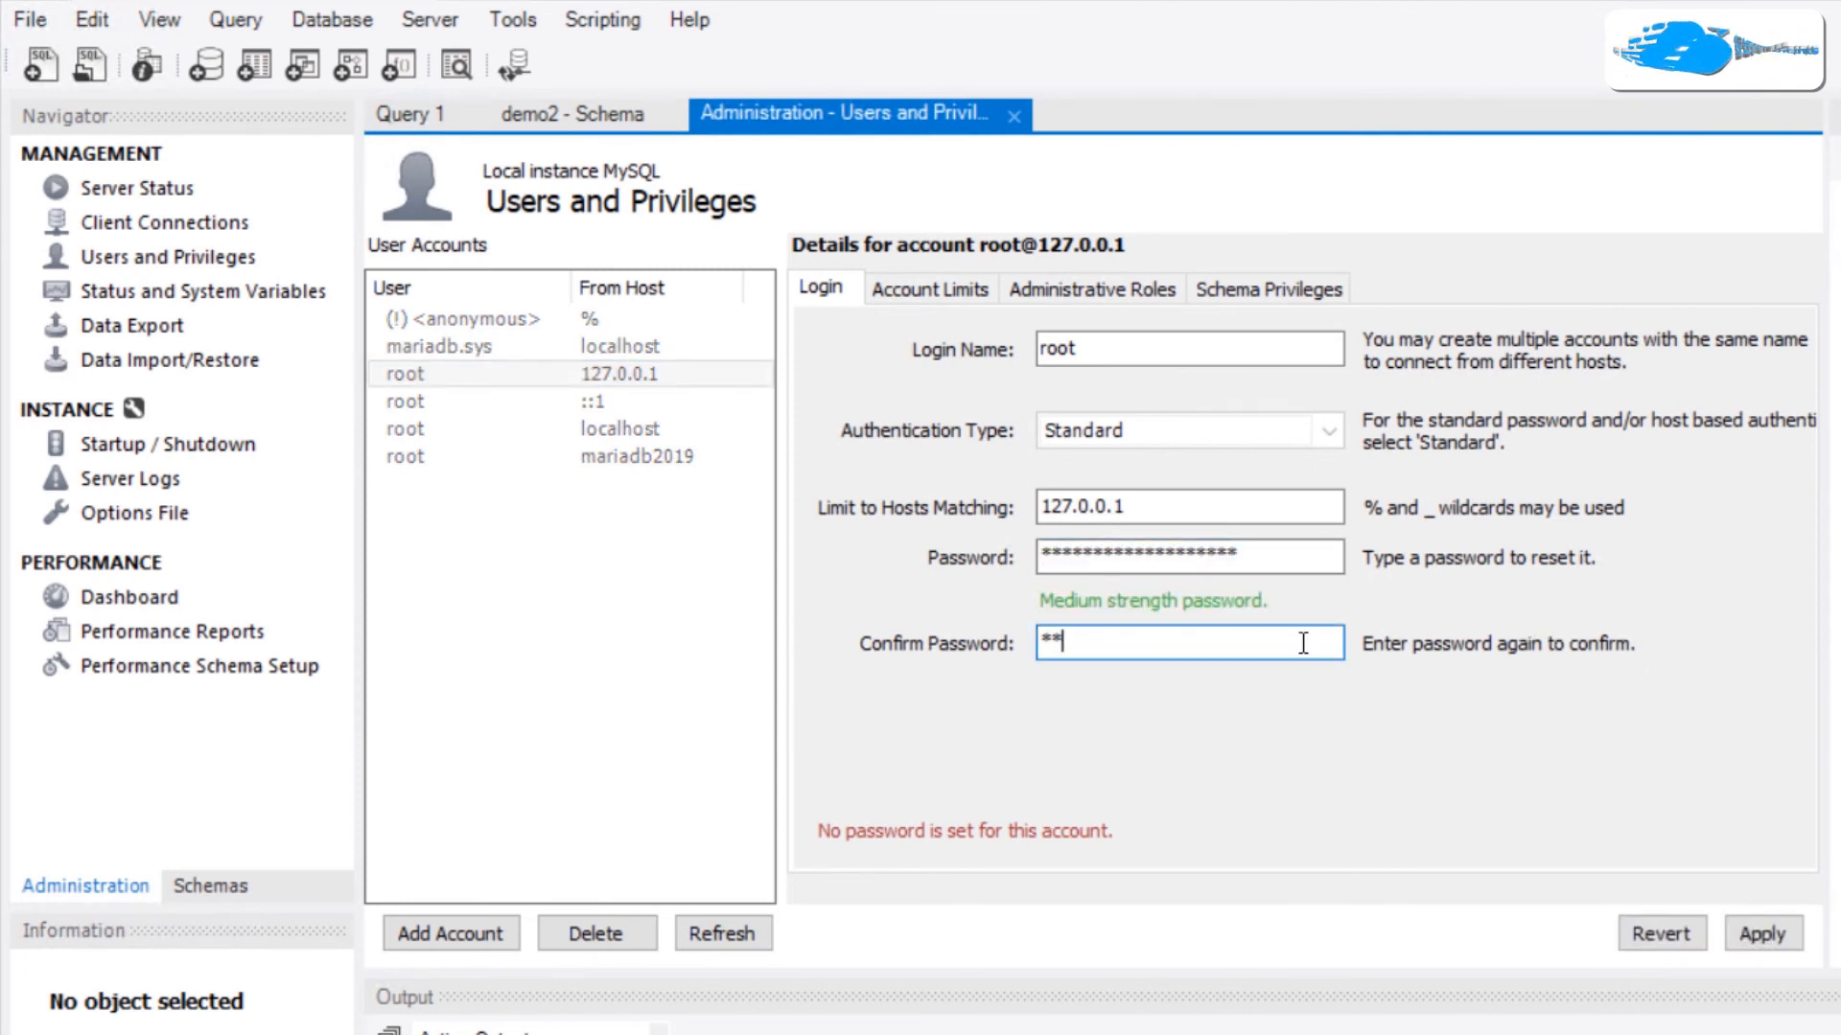
text(******************)
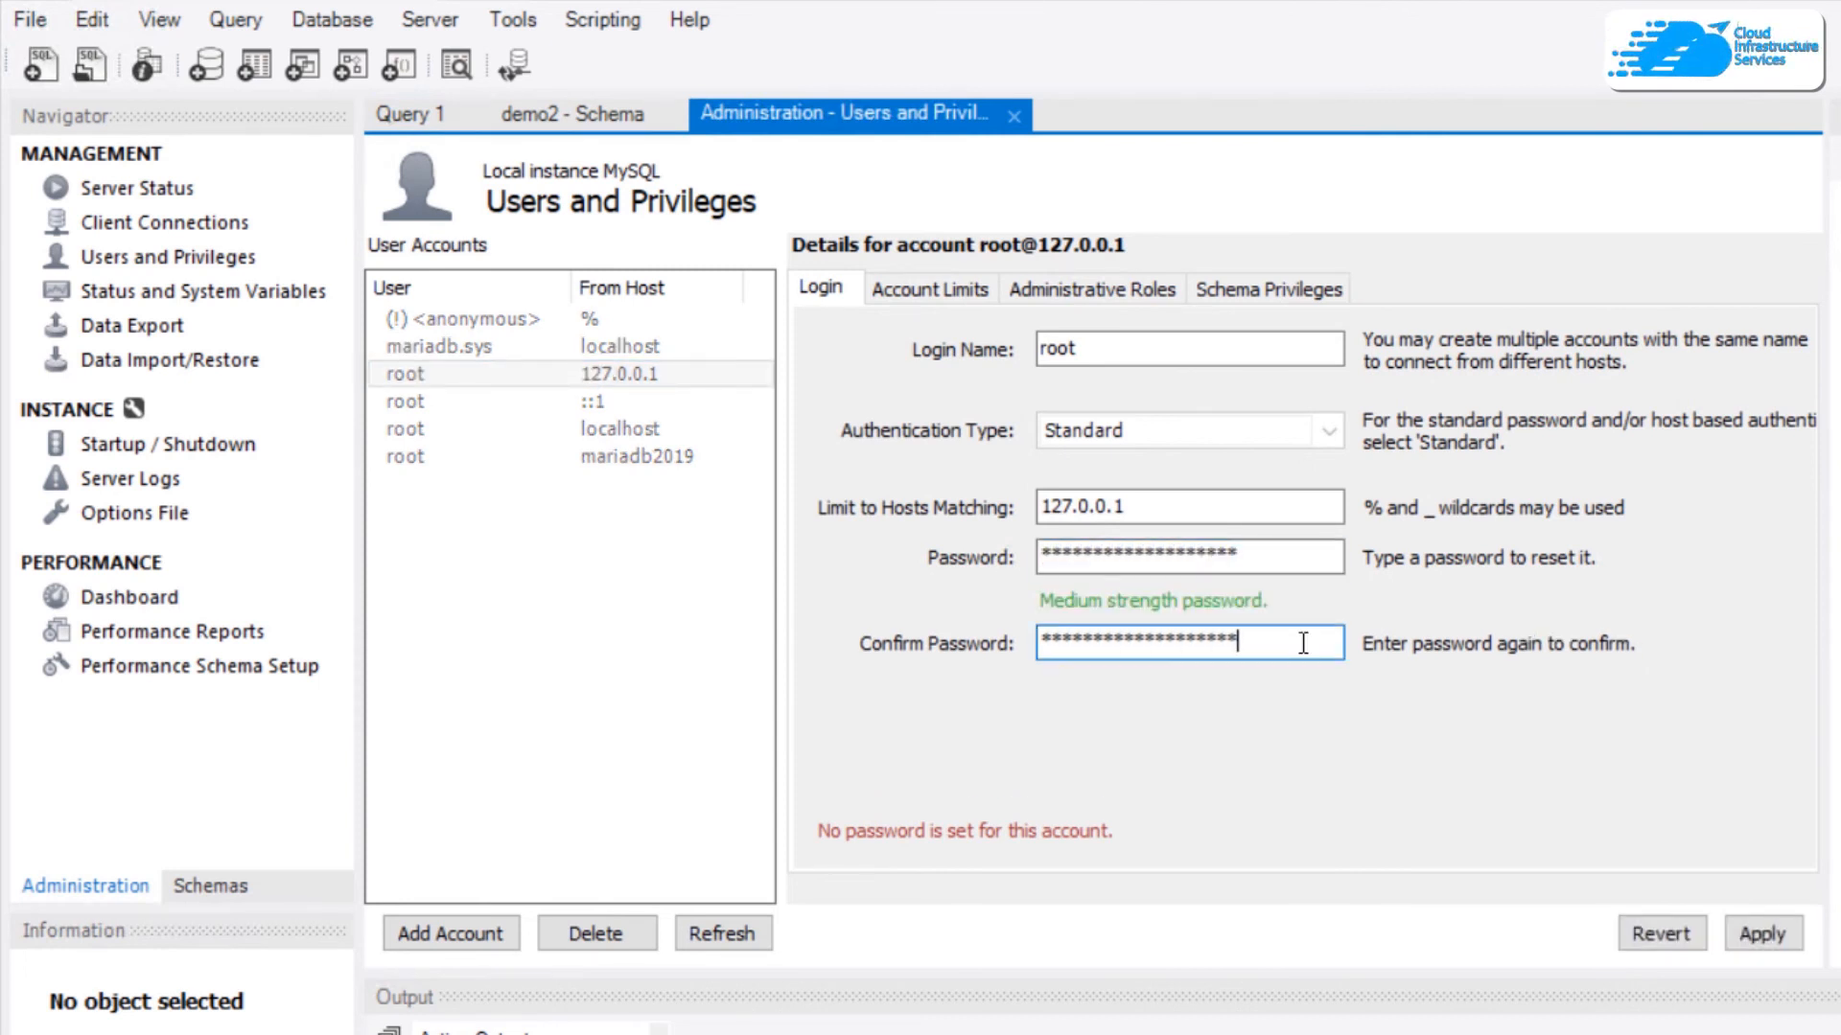
click(1755, 935)
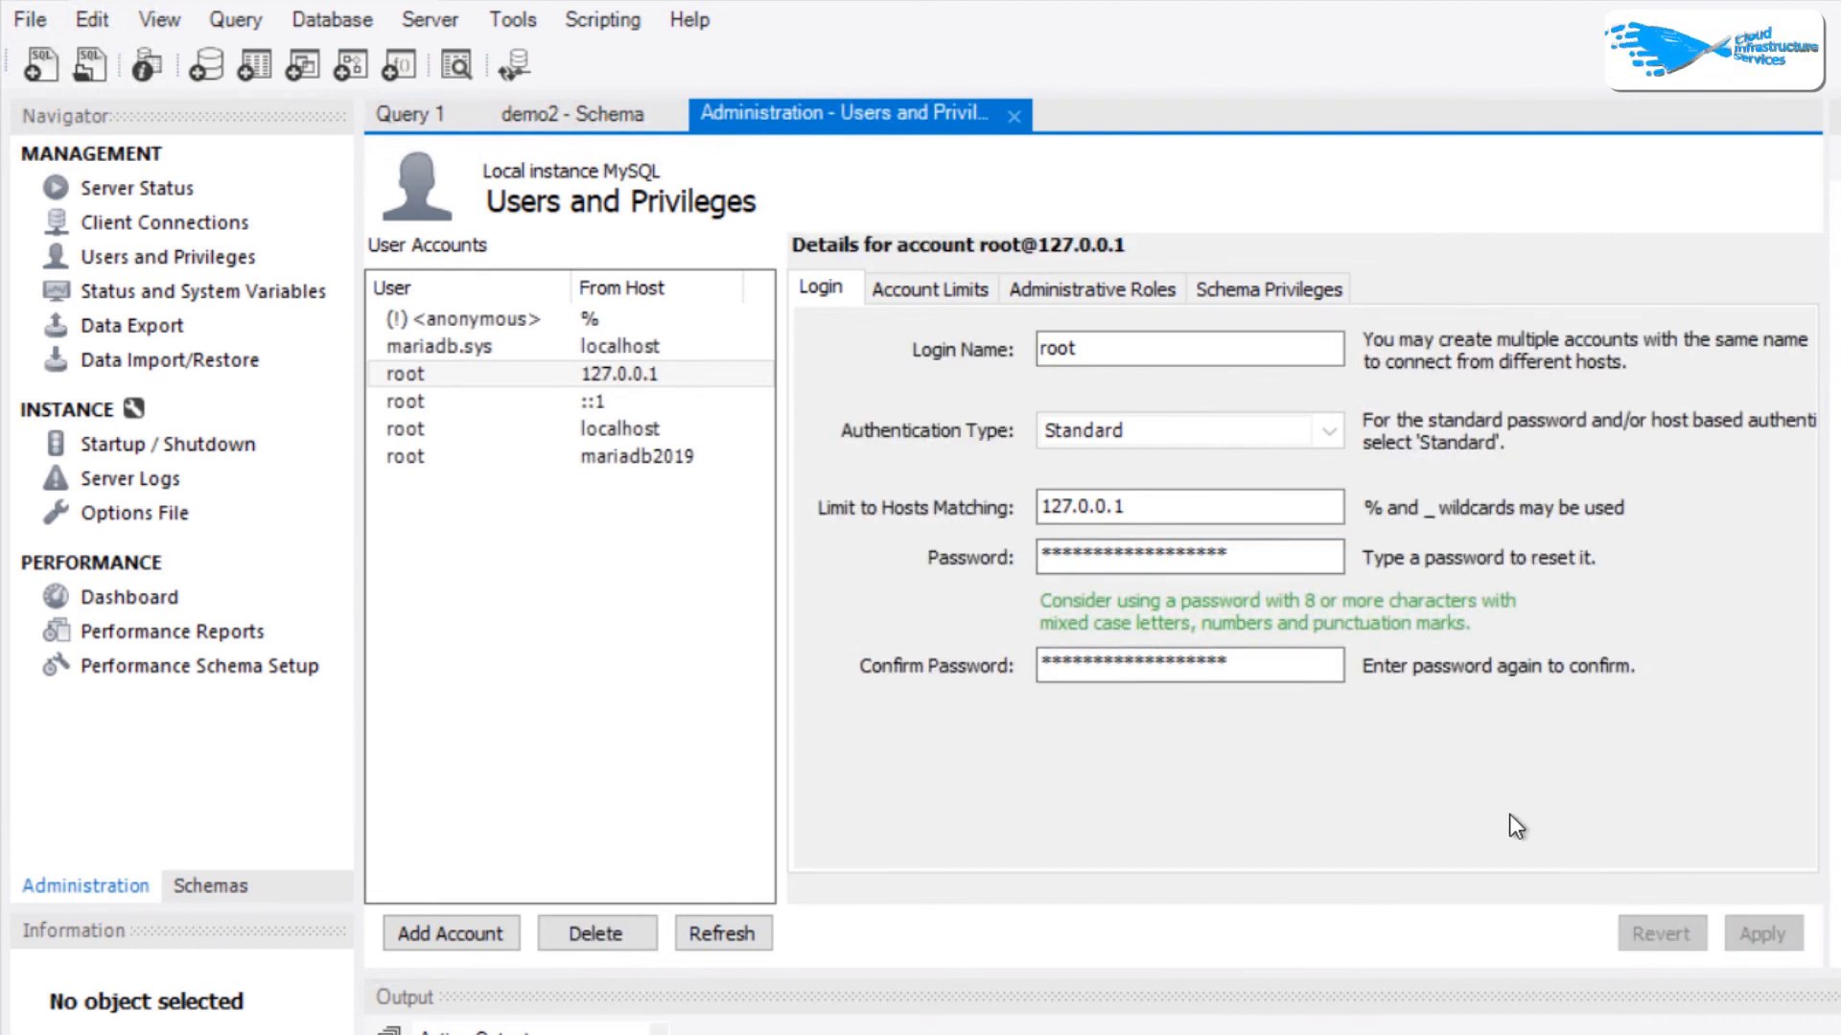